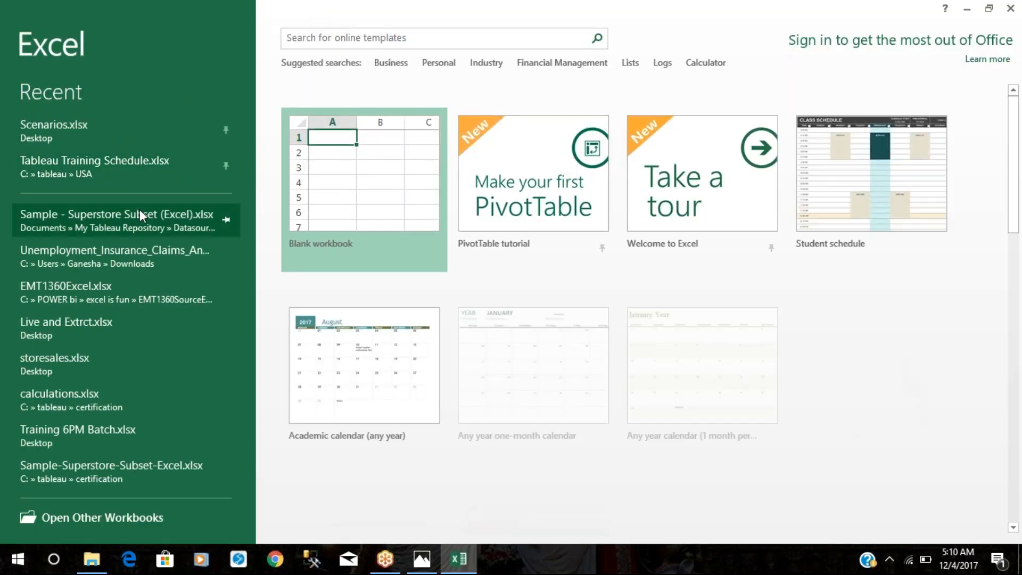
- Open the recent workbook Sample - Superstore Subset (Excel).xlsx and enlarge the Orders sheet to 145% zoom with its header row in view
left_click(140, 209)
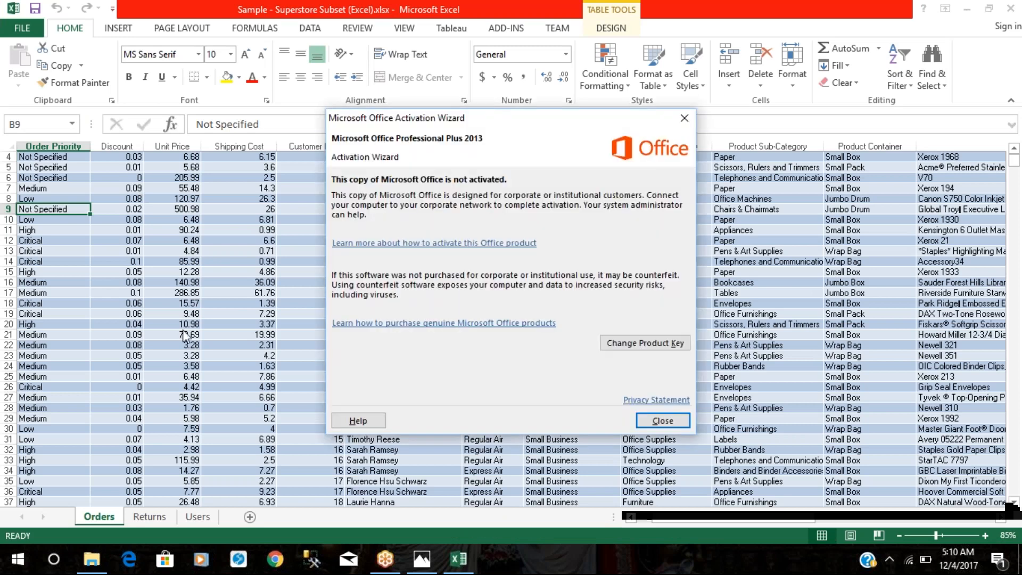
left_click(663, 421)
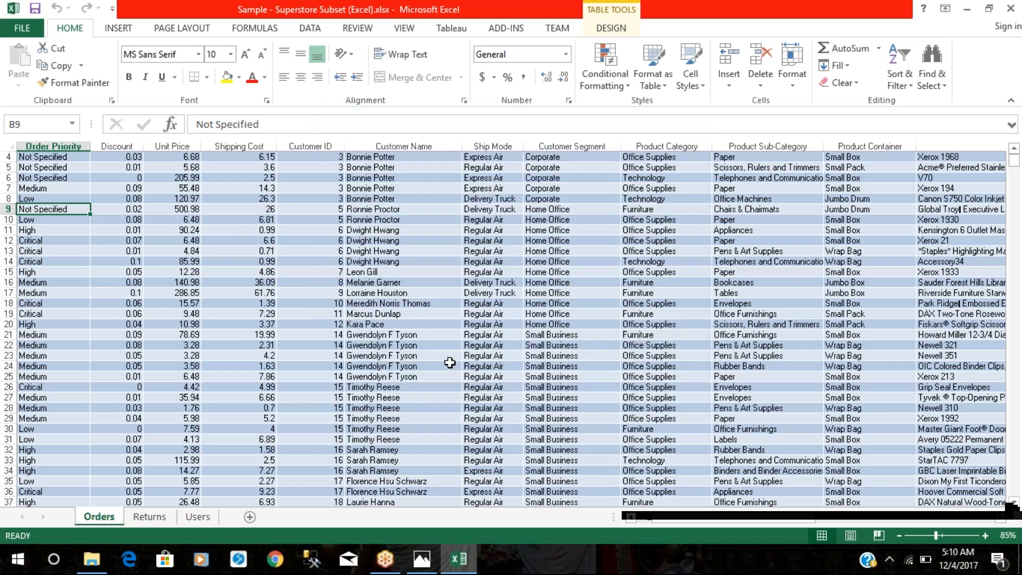
scroll(464, 330, "up", 5)
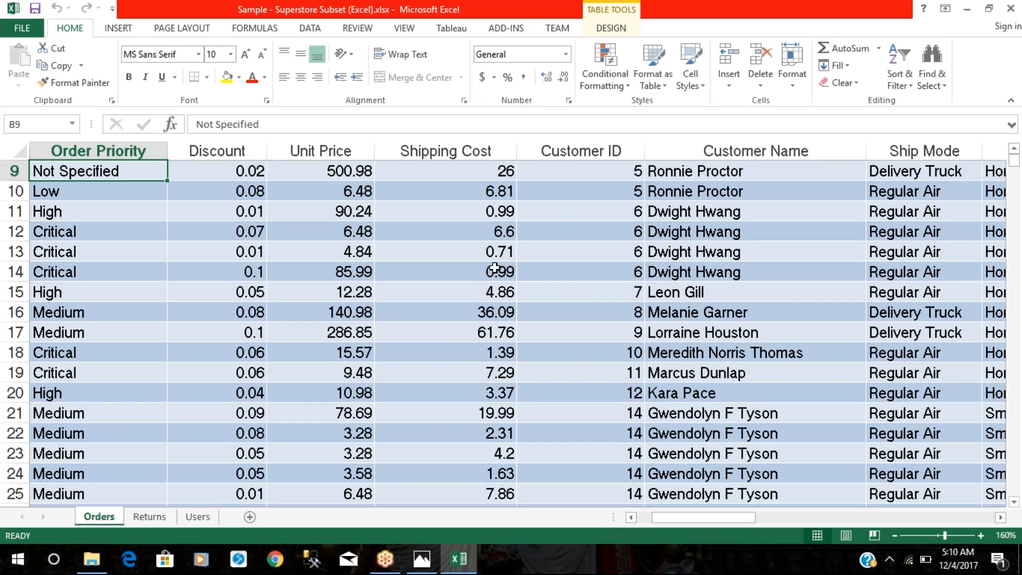
scroll(495, 268, "down", 2)
left_click(474, 174)
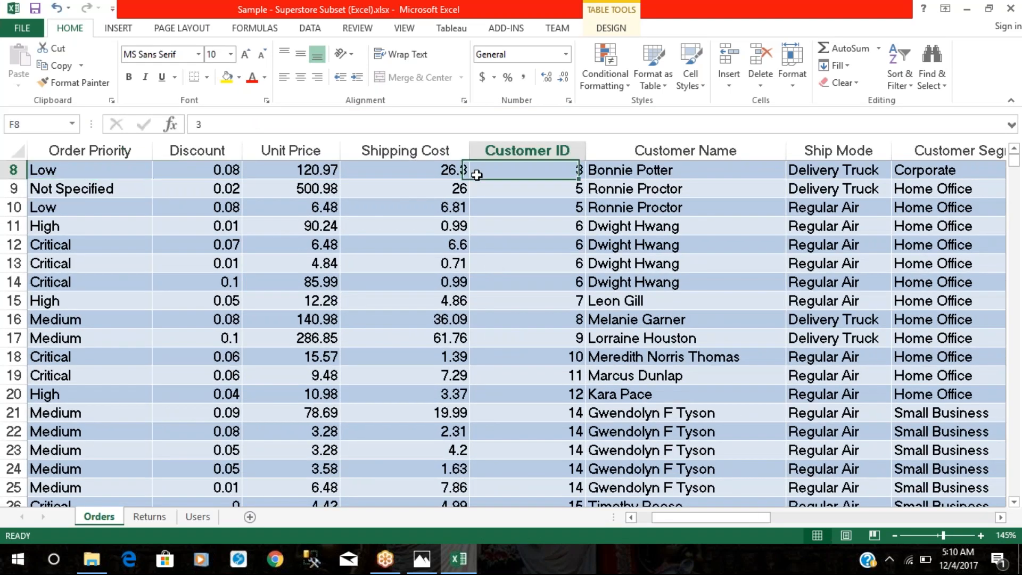
scroll(476, 175, "up", 3)
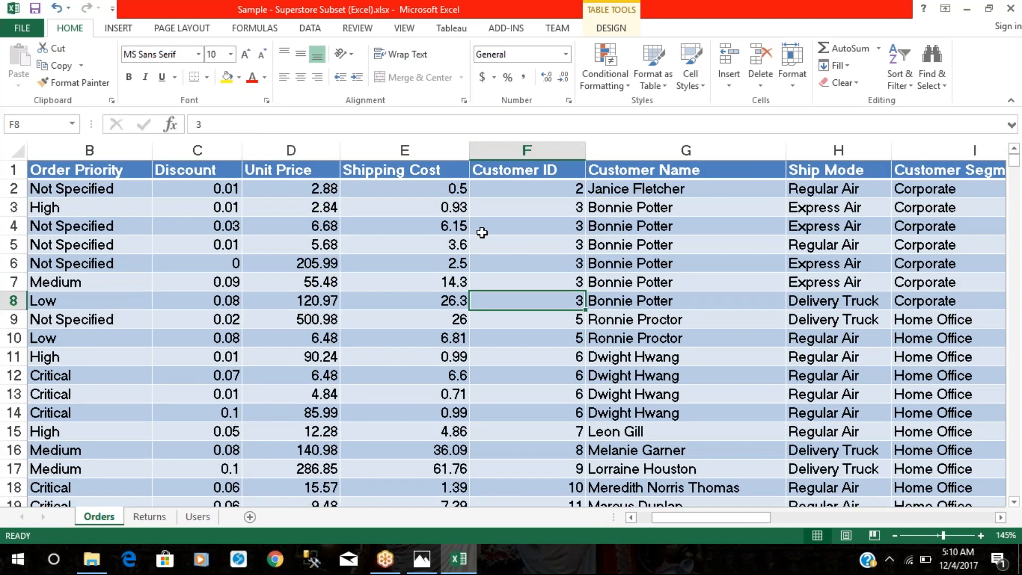
left_click(483, 232)
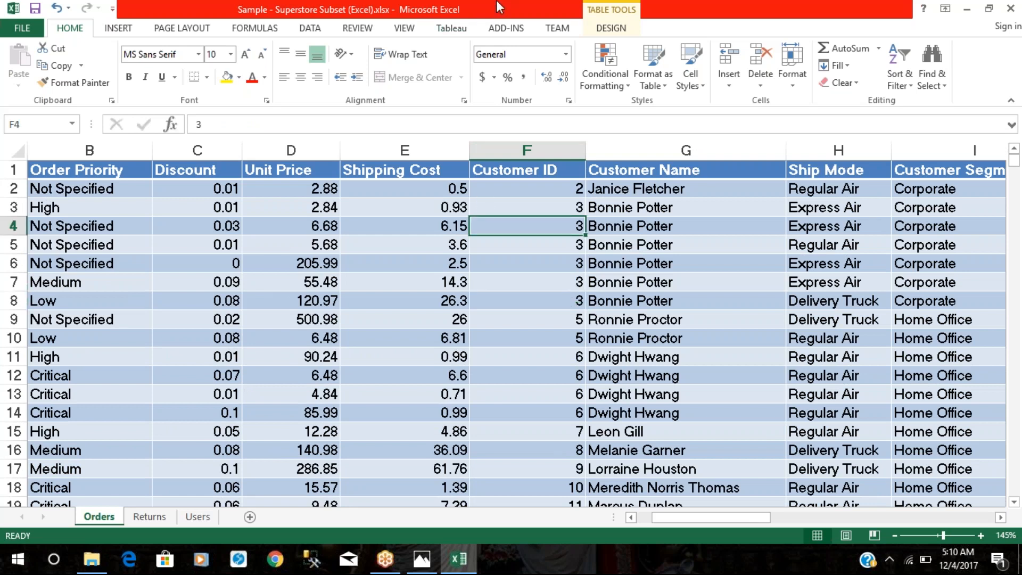
- Dismiss the Microsoft account notification and go to the Row ID header of the Orders sheet
left_click(85, 171)
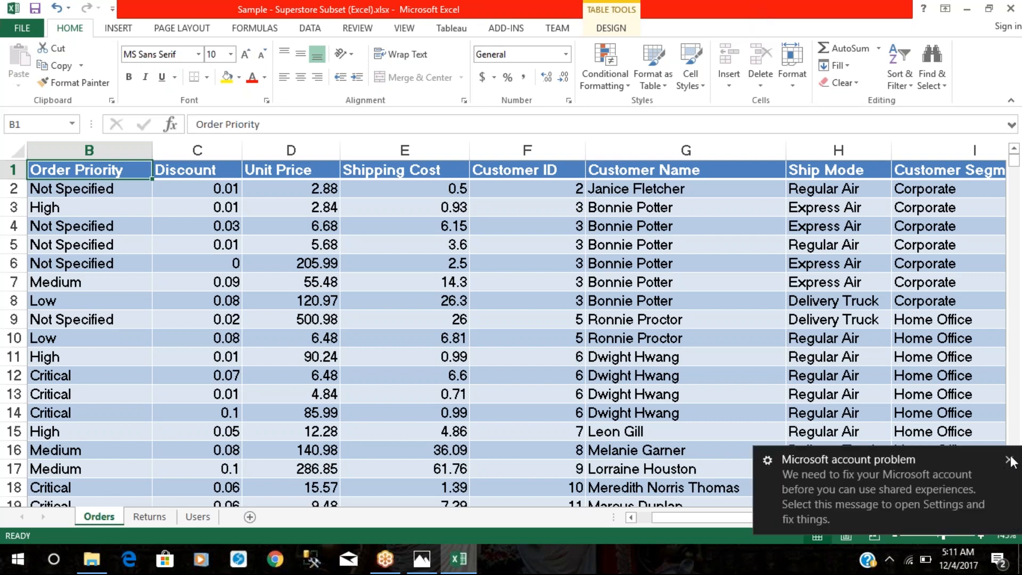
left_click(1010, 460)
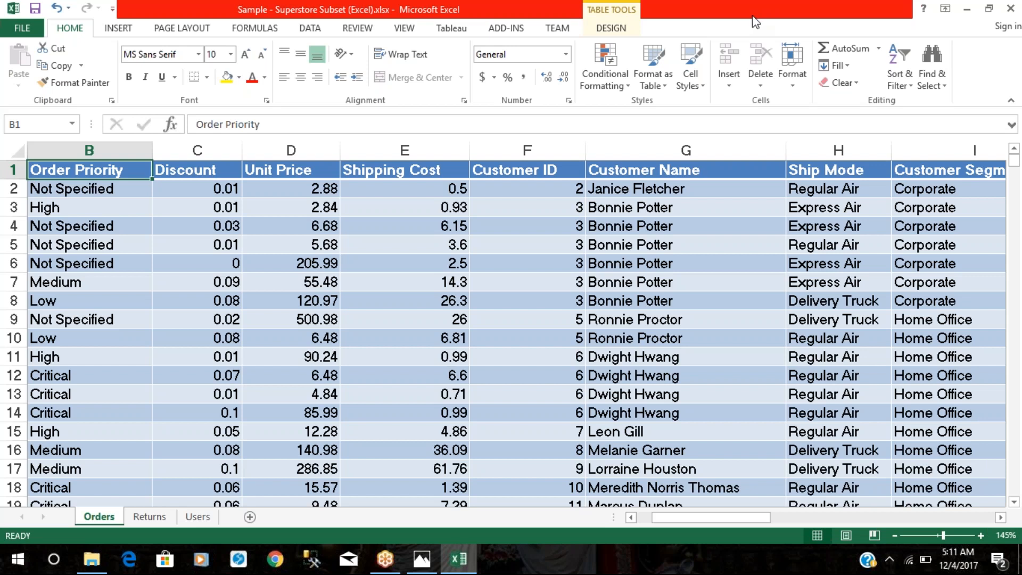
key("super")
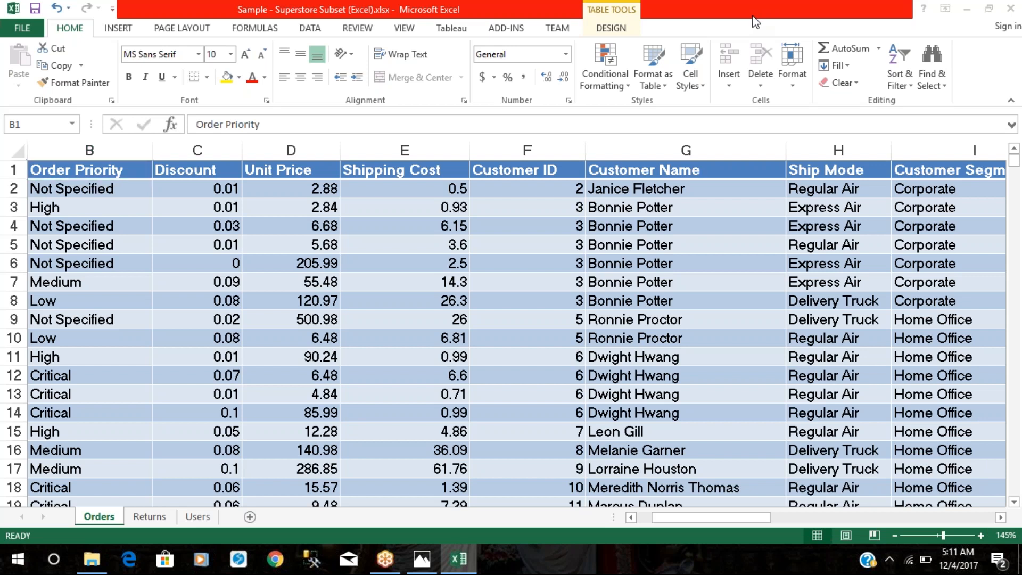
left_click(82, 346)
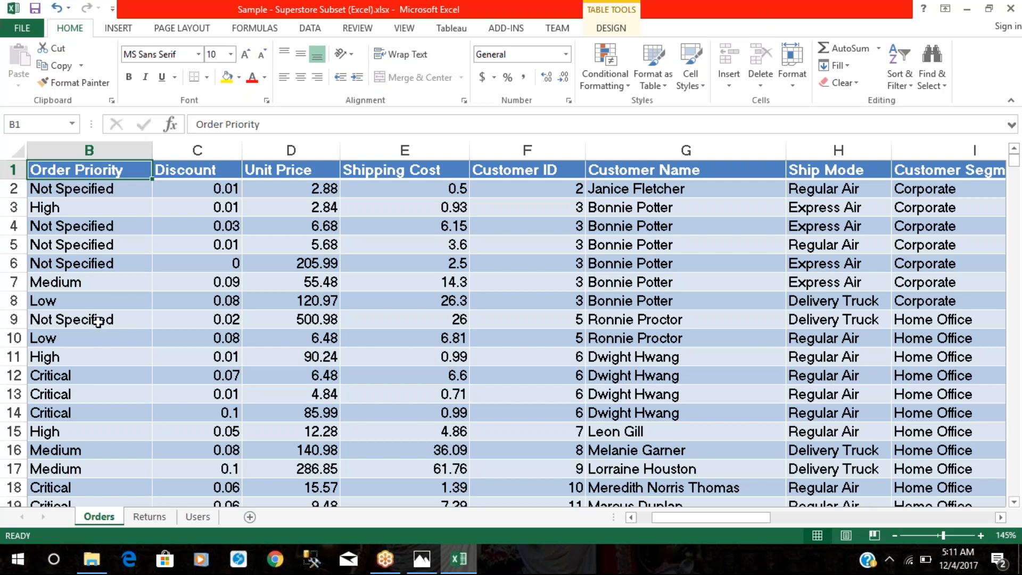
key("Left")
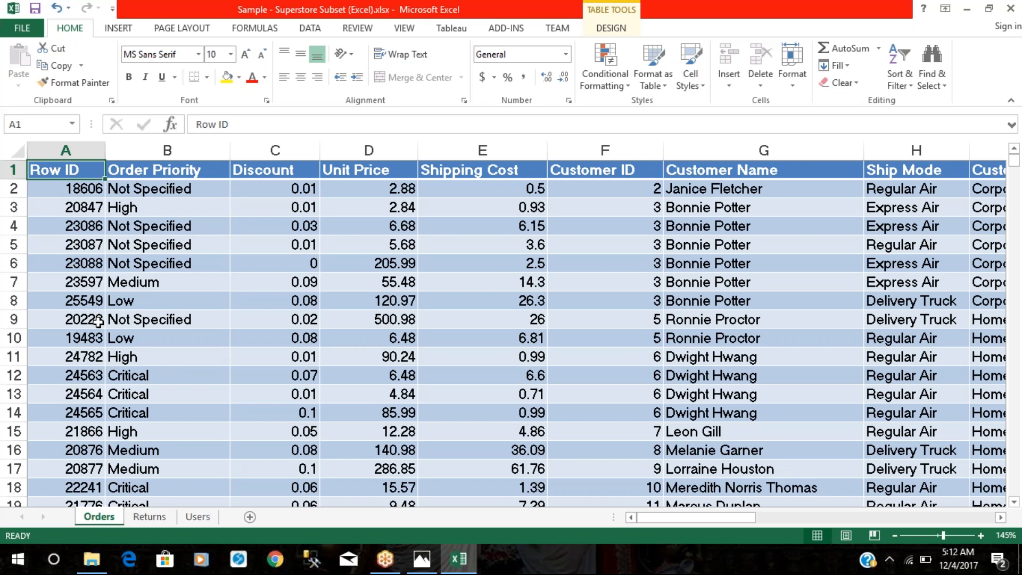
- Examine the Orders columns along row 11, from Order Priority across to Product Base Margin
left_click(190, 355)
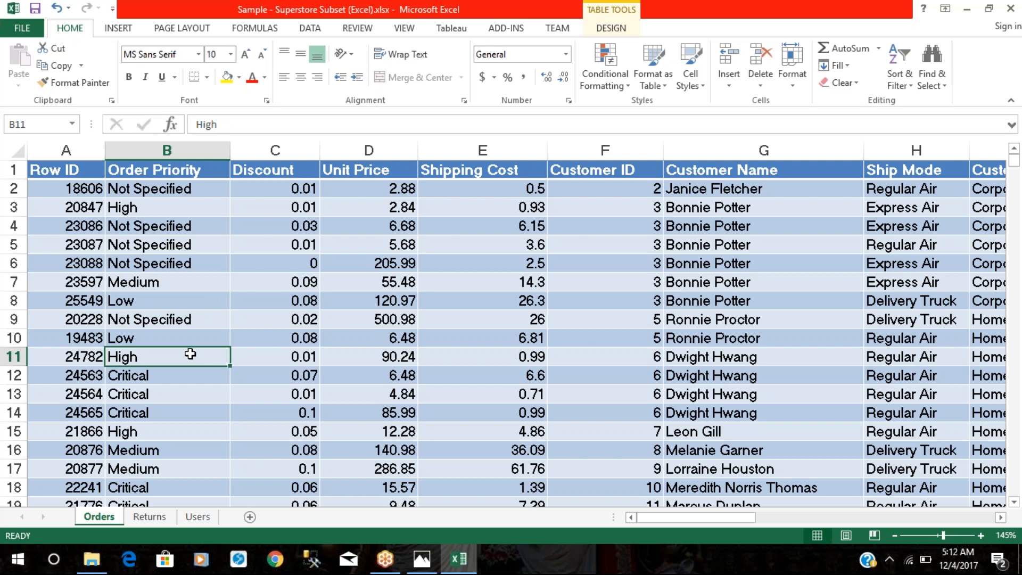
key("Right")
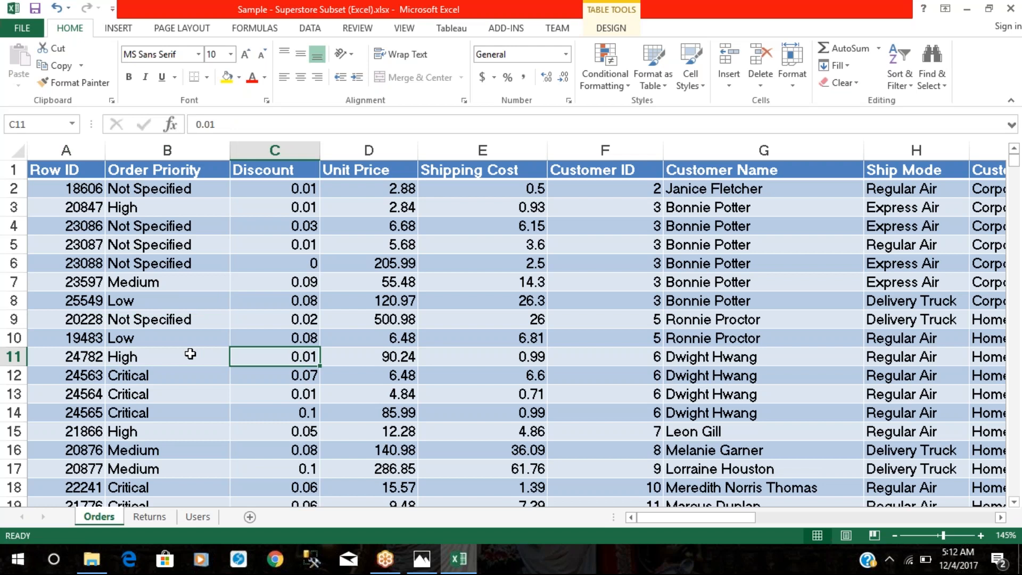
key("Right")
key("Right")
key("Right")
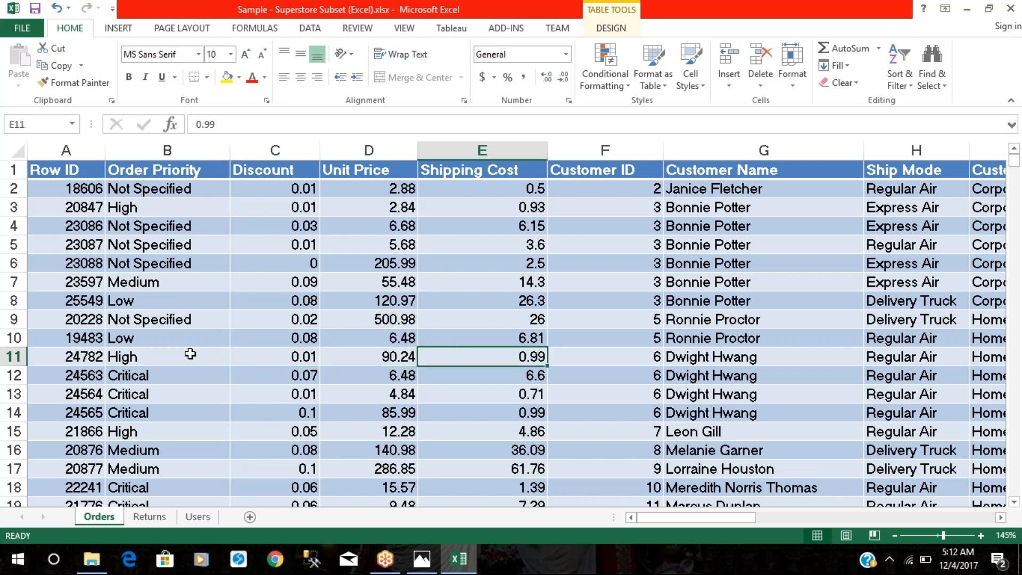
key("Right")
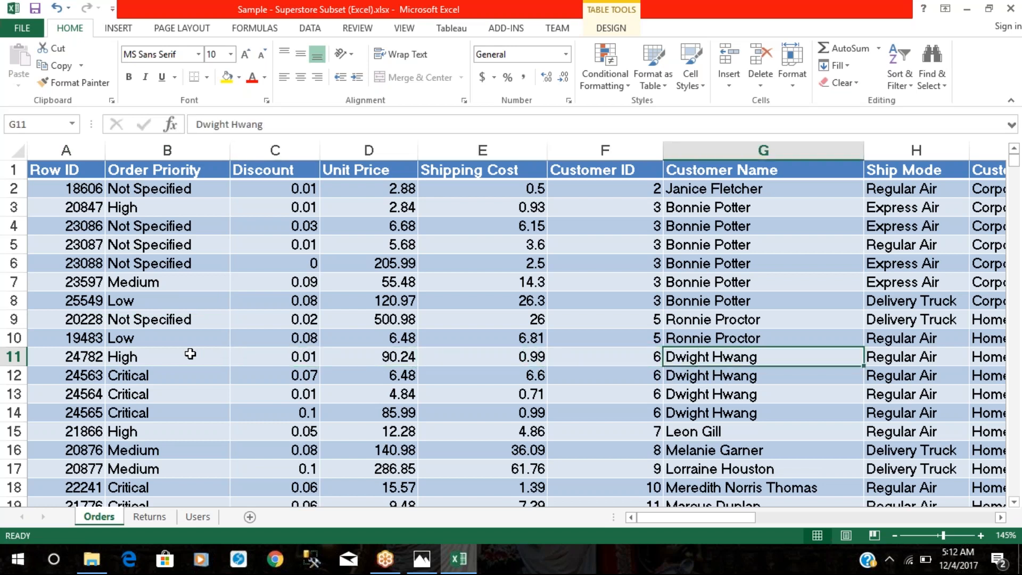
key("Right")
key("Right")
key("Right")
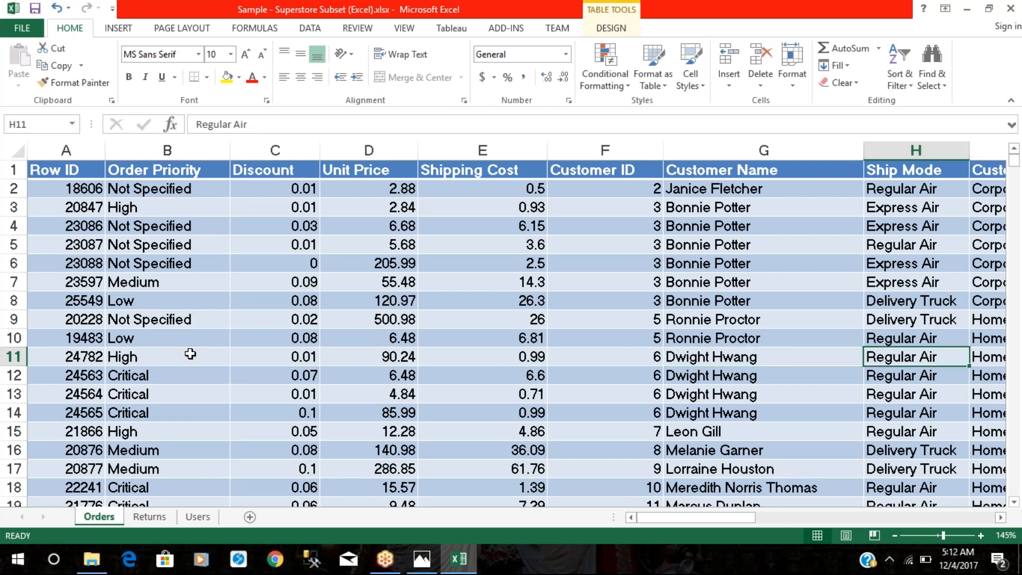
key("Right")
key("Right")
key("Right")
key("Right")
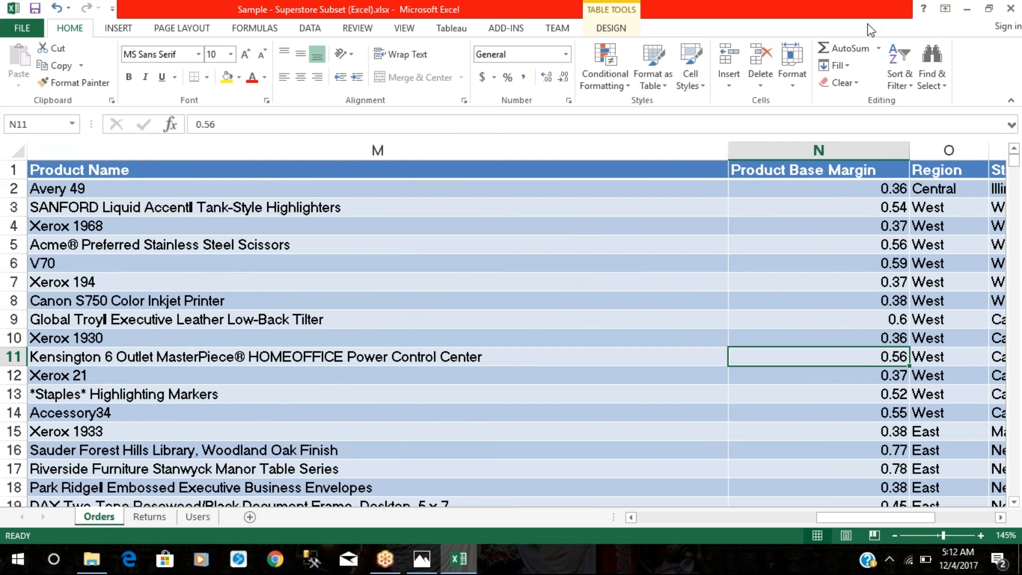
left_click(913, 21)
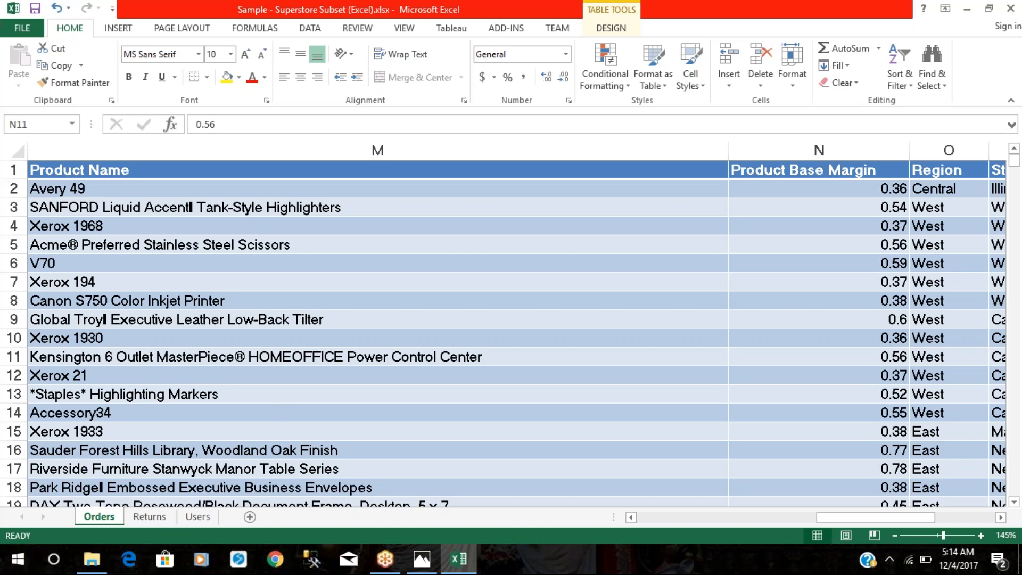
- Return to the first cell of the Orders sheet and go through the headers up to Customer Name
key("ctrl+Home")
key("Right")
key("Right")
key("Right")
key("Right")
key("Right")
key("Right")
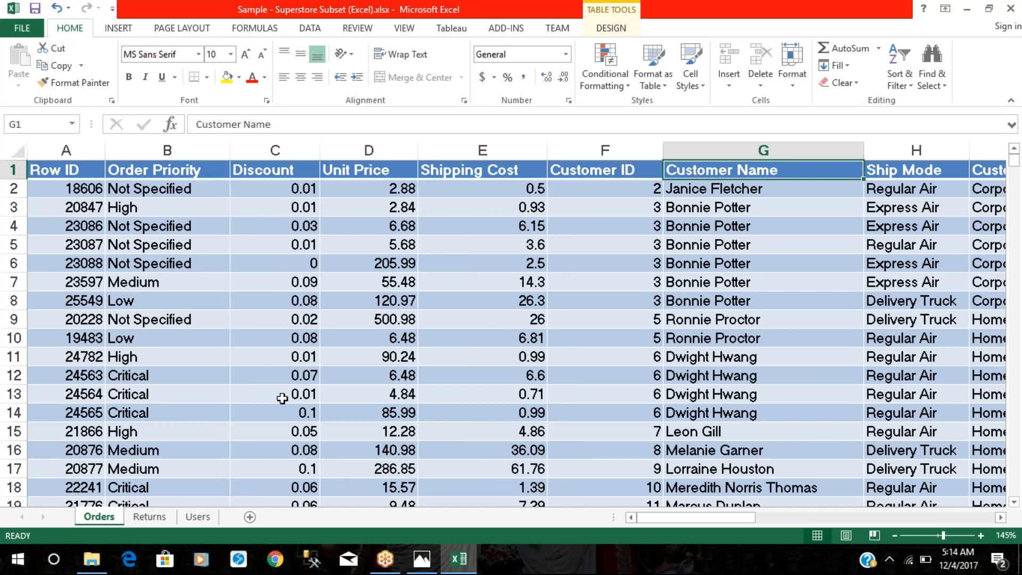
- Examine the Order ID and Status columns on the Returns sheet at 110% zoom
left_click(145, 517)
left_click(95, 351)
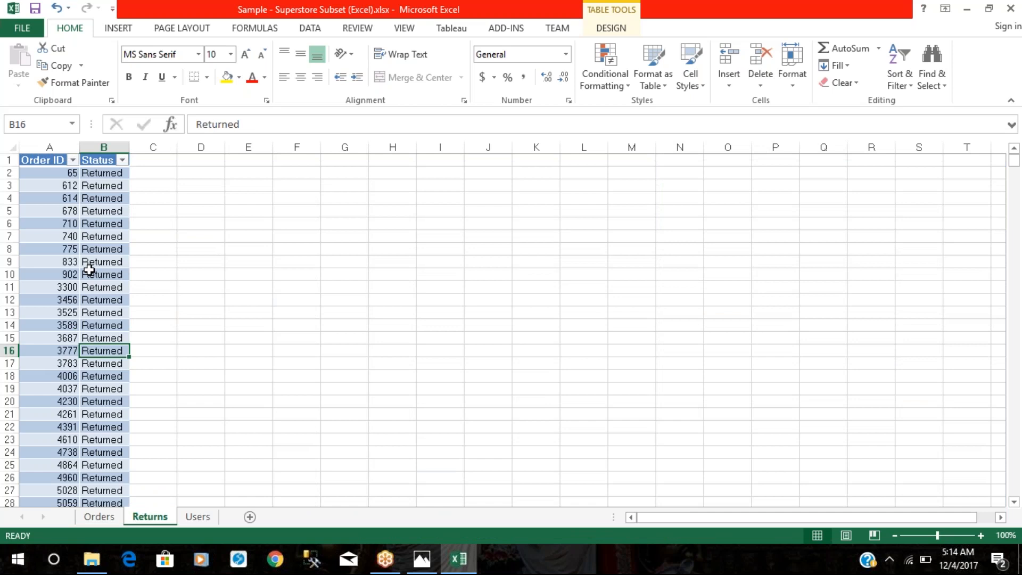
left_click(97, 222)
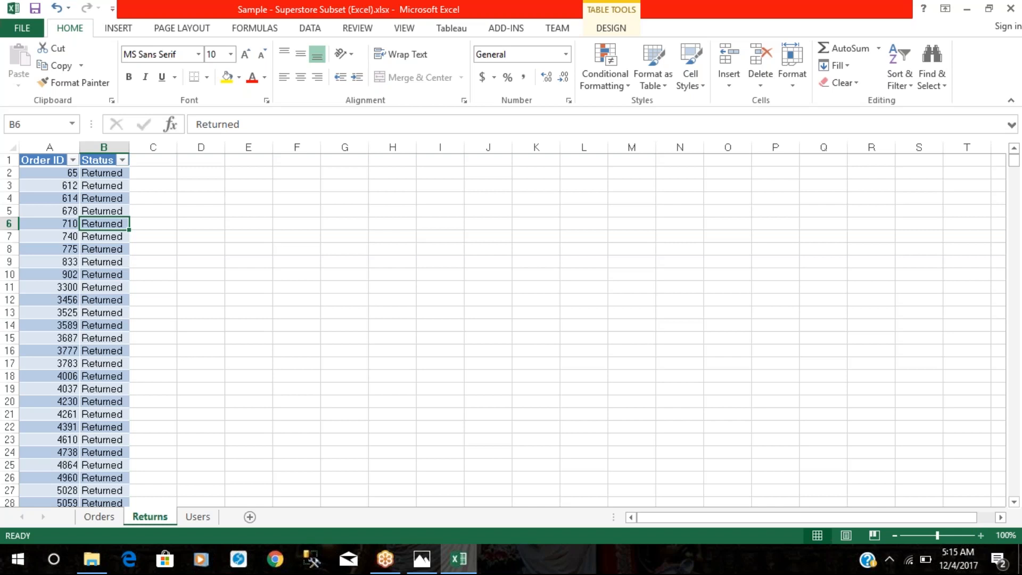
left_click(980, 536)
left_click(109, 191)
left_click(80, 187)
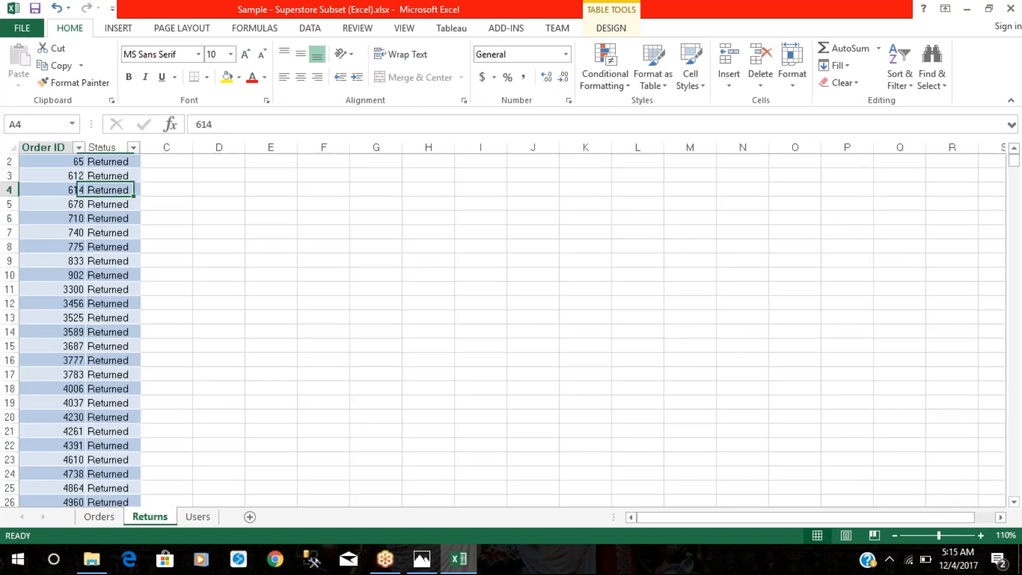
scroll(80, 187, "up", 1)
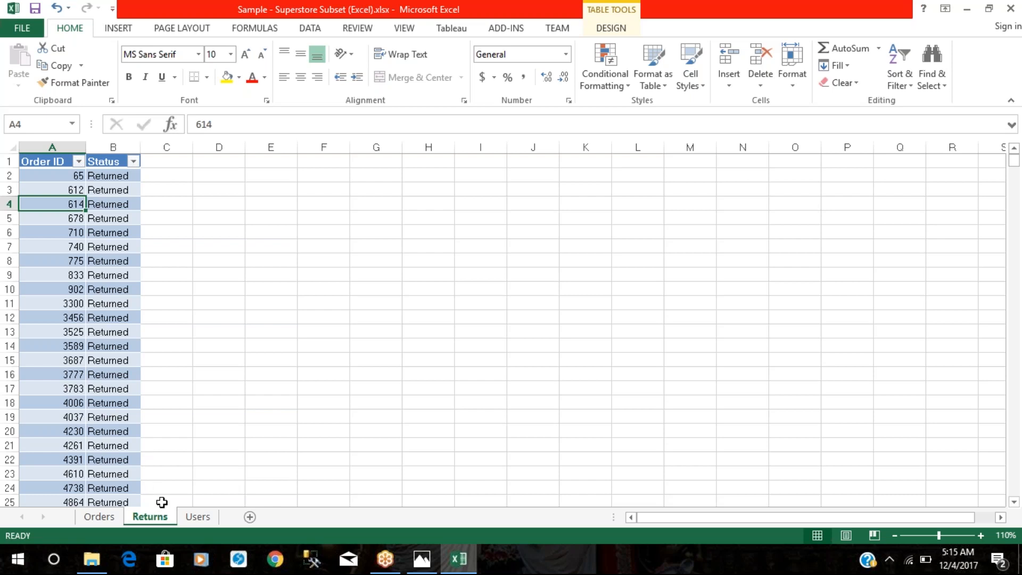
- Examine the regions and managers on the Users sheet, and compare the three sheets, finishing on Orders
left_click(198, 518)
left_click(42, 175)
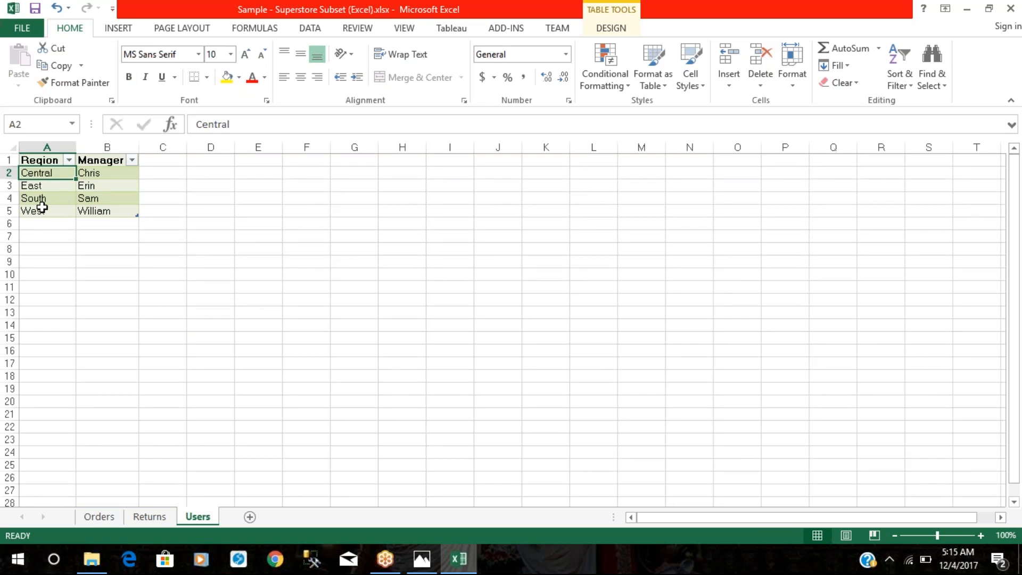
left_click(99, 516)
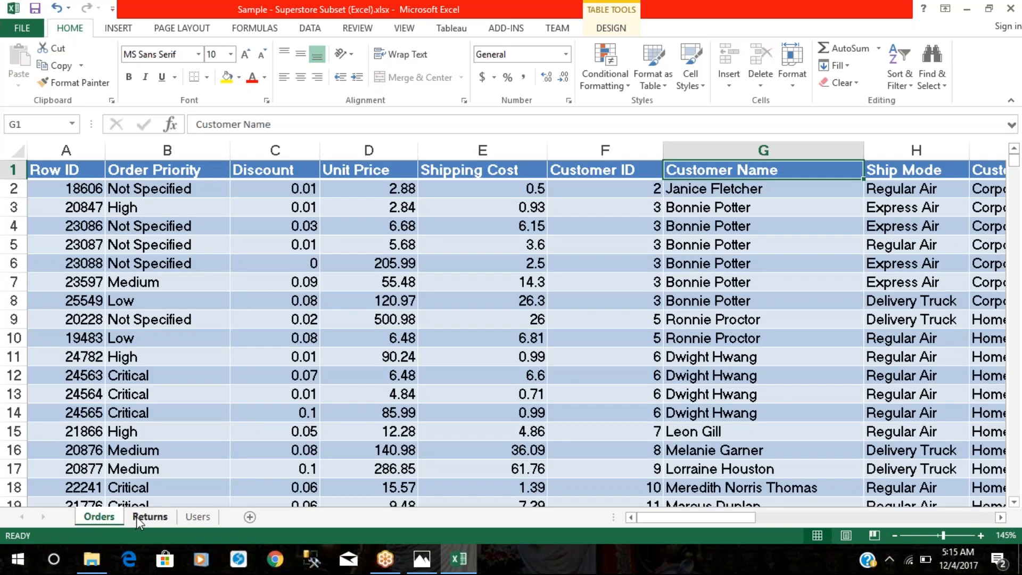
left_click(136, 516)
left_click(189, 515)
left_click(144, 514)
left_click(114, 514)
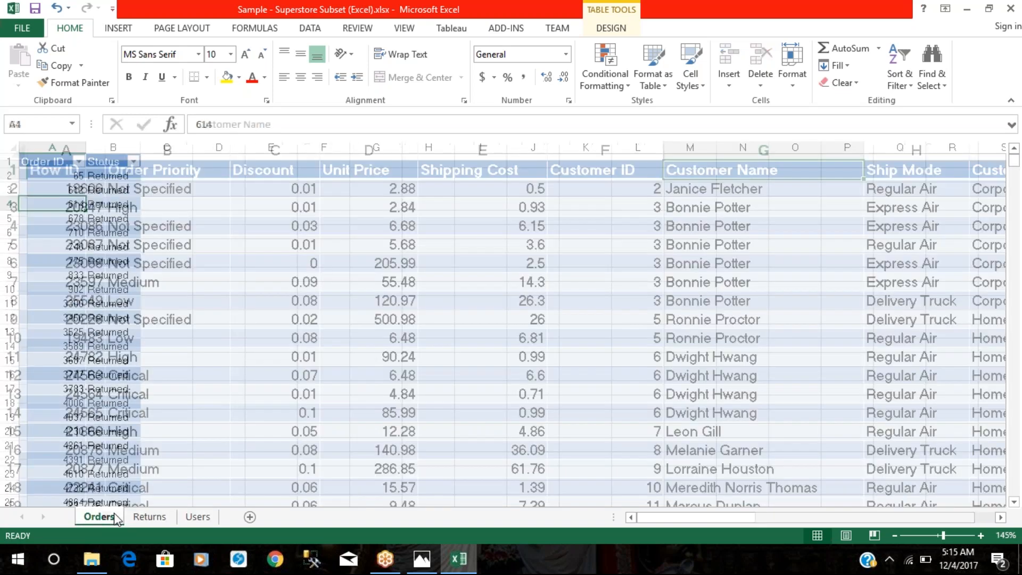
- Open a new Notepad document in a maximized window and enter the heading "CEO OF AMAZON:"
key("super+r")
type("notepad")
key("Return")
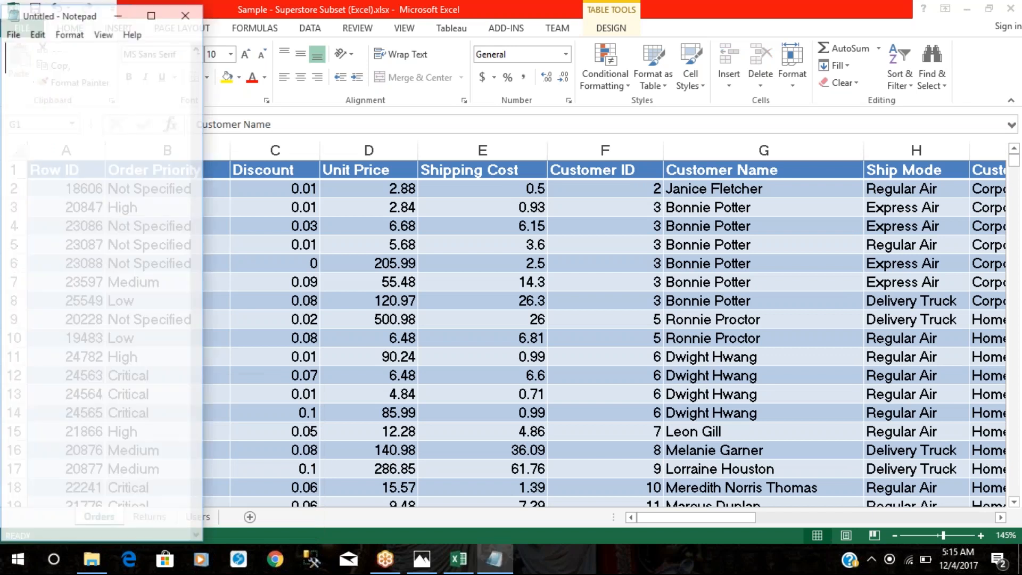
double_click(153, 14)
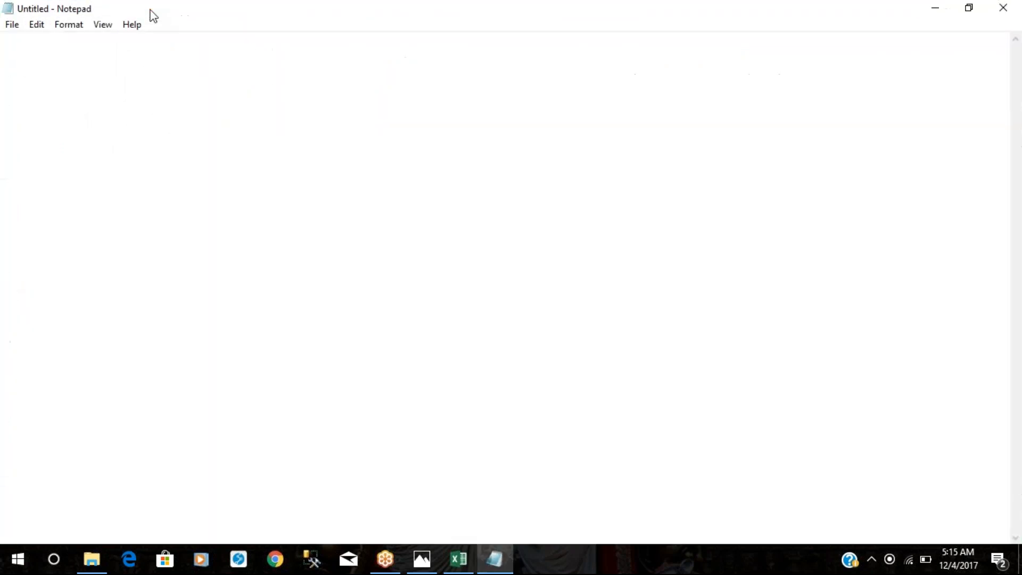
type("CEO ")
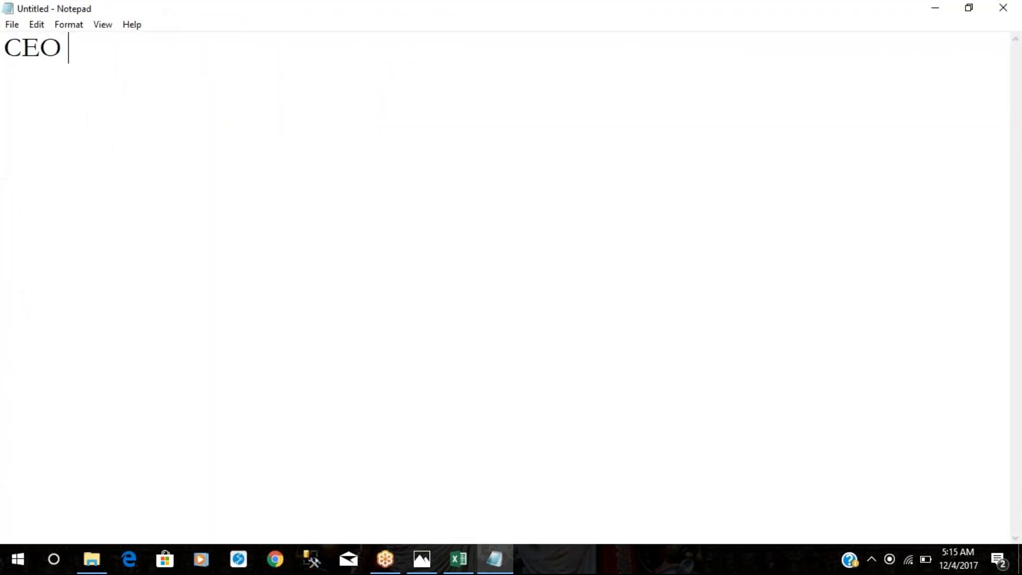
type("OF AMAZON:")
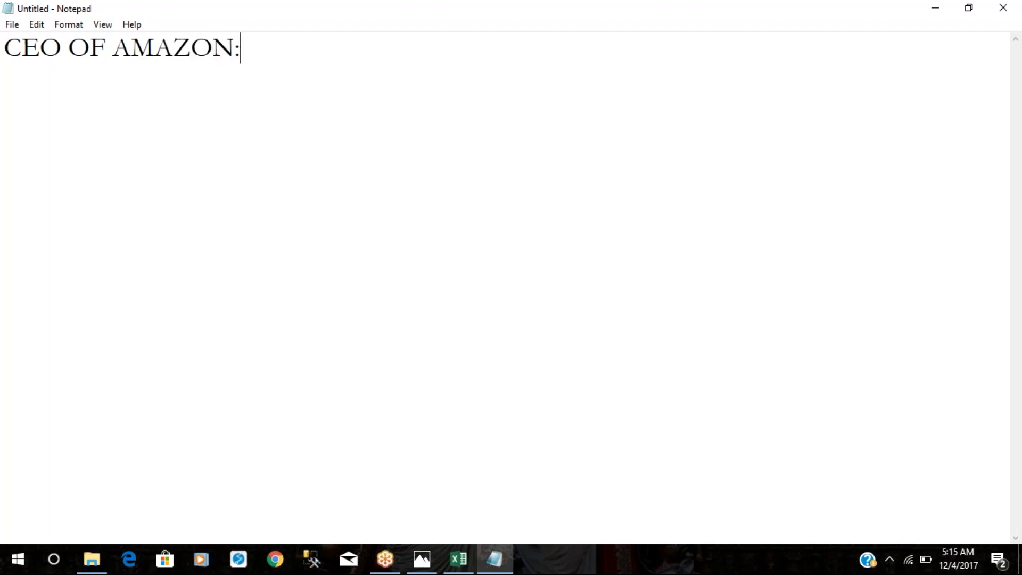
key("Return")
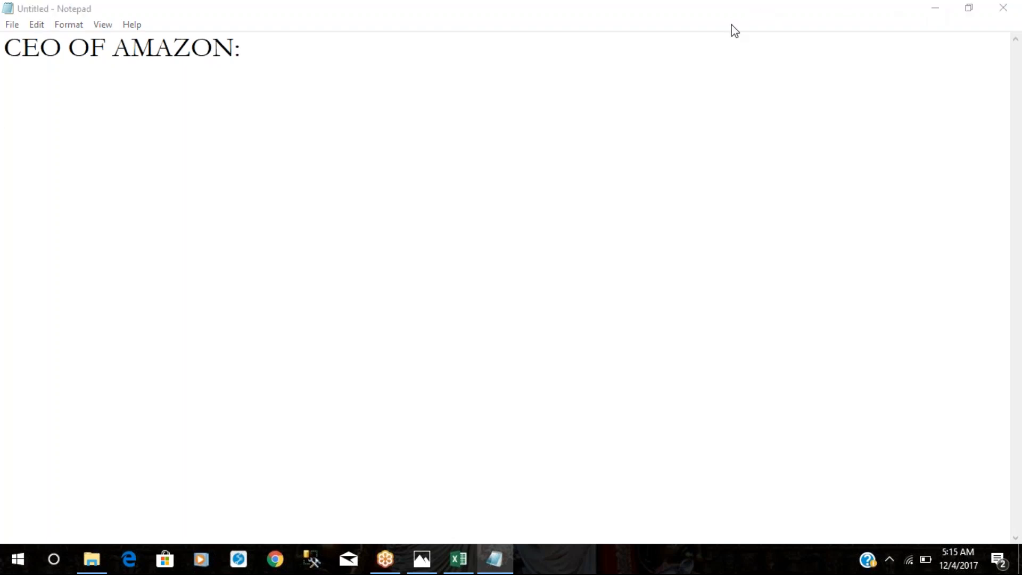
- Below the heading, leave a blank line and enter the first report, "1.Sales By Region"
left_click(120, 83)
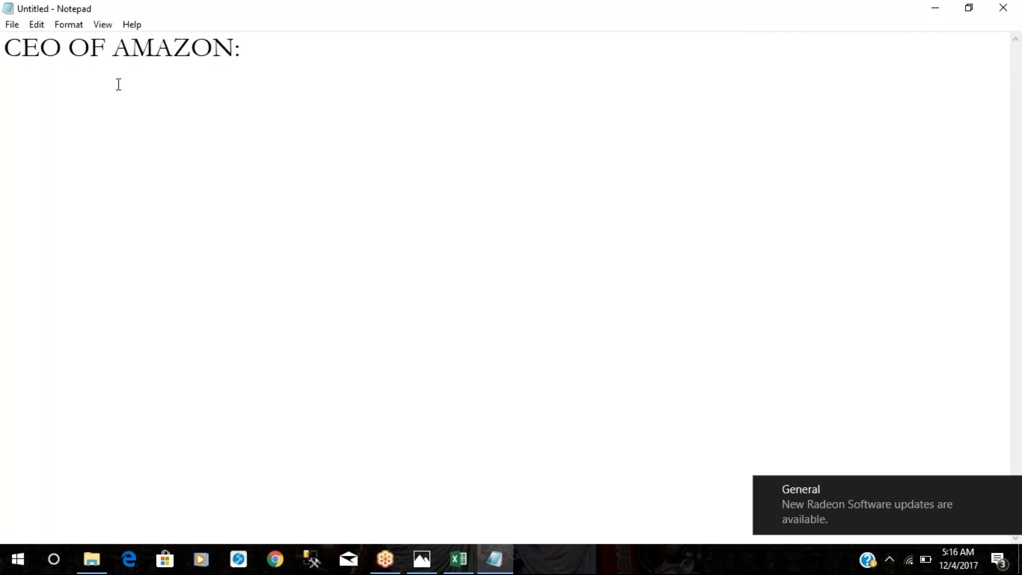
key("Return")
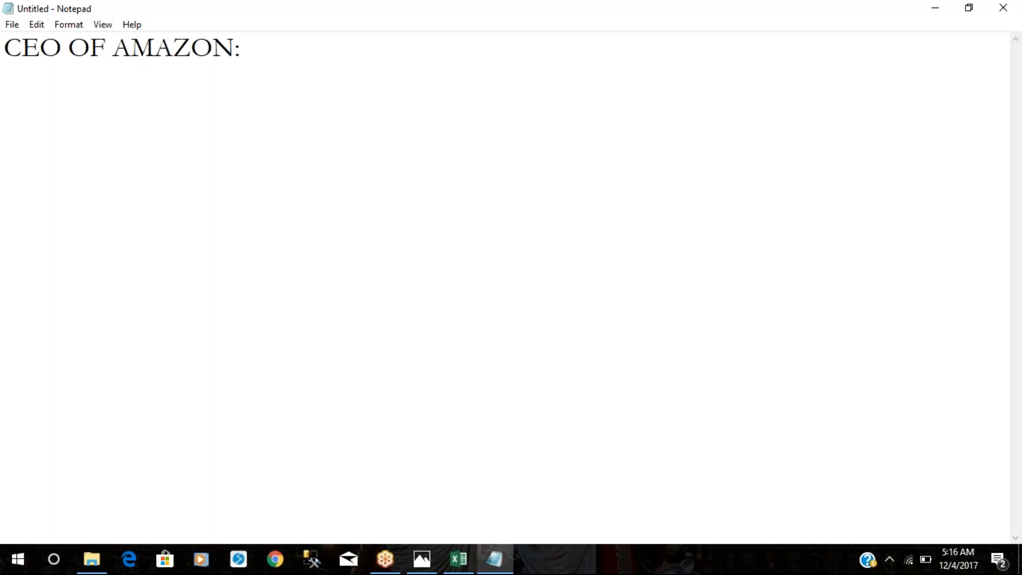
type("1.Sales BU")
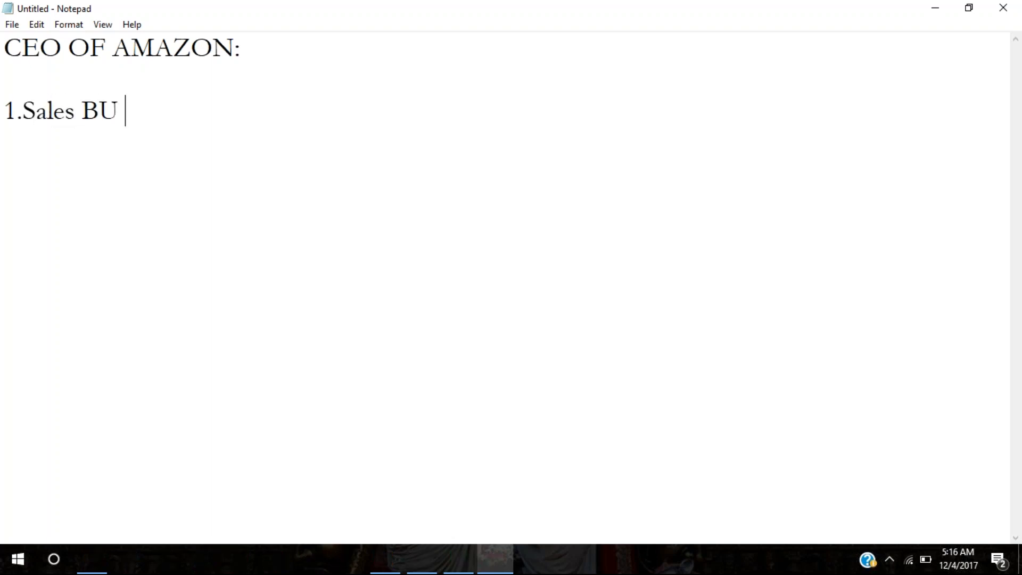
key("BackSpace")
type("y Re")
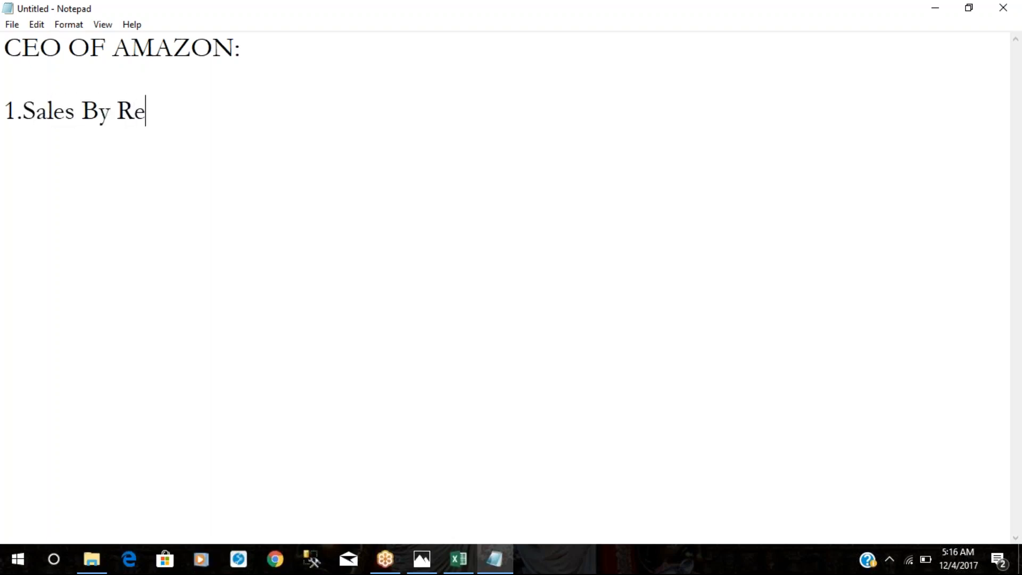
type("gion")
key("Return")
- Add the second report to the list as "2.Profit Ratio by Category"
type("2.")
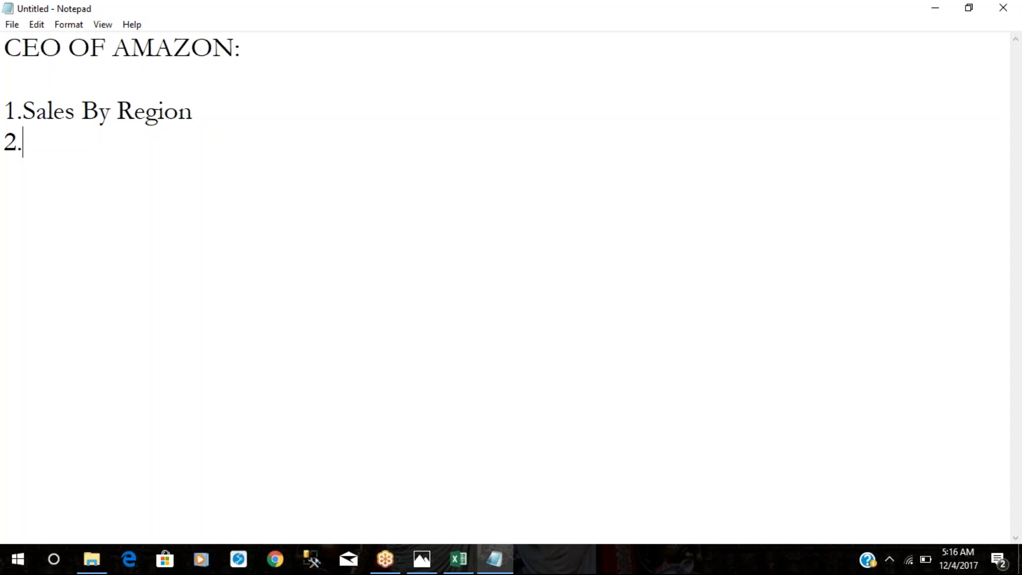
type("Profit Ra")
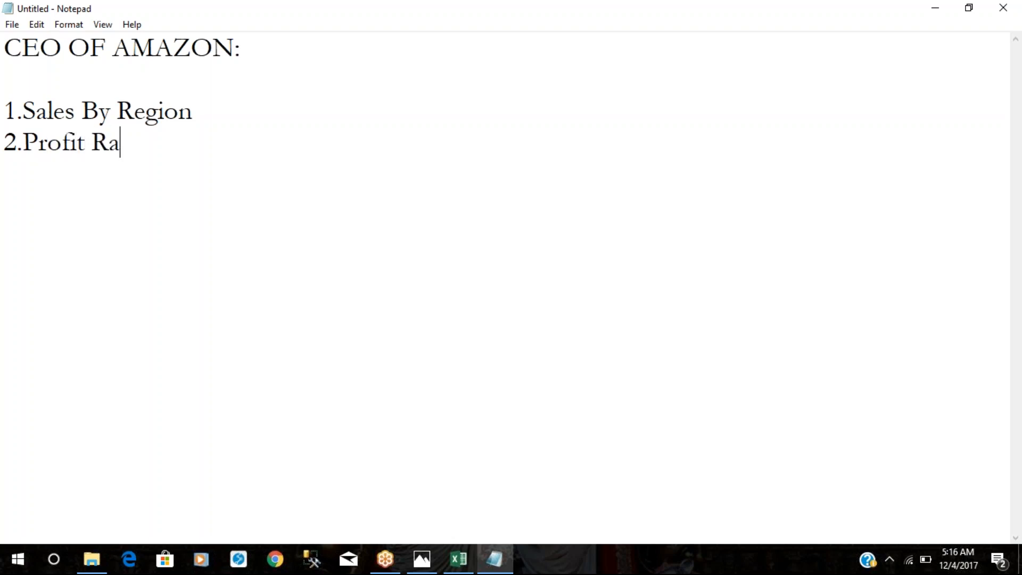
type("tio by Ca")
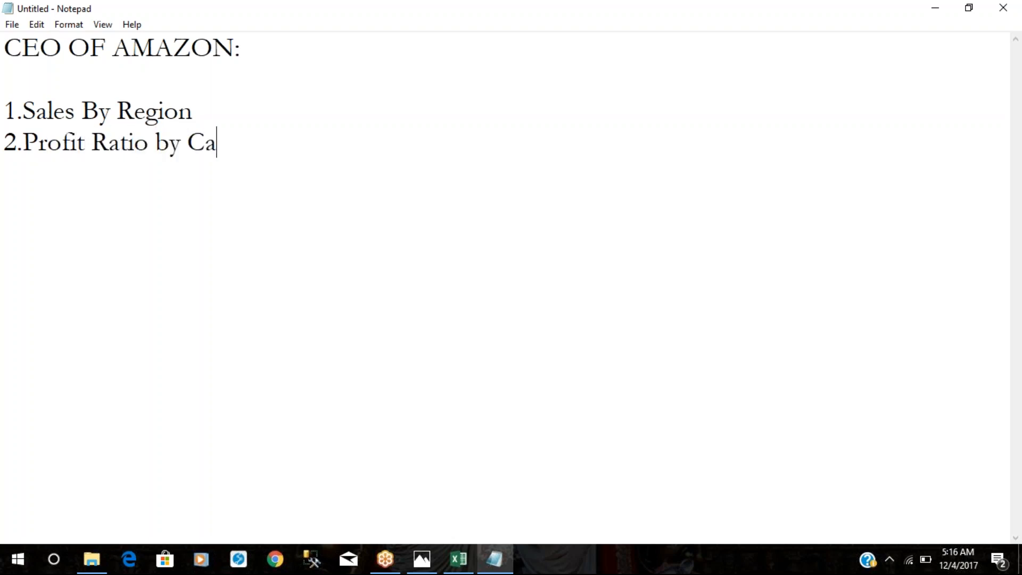
type("tegory")
key("Return")
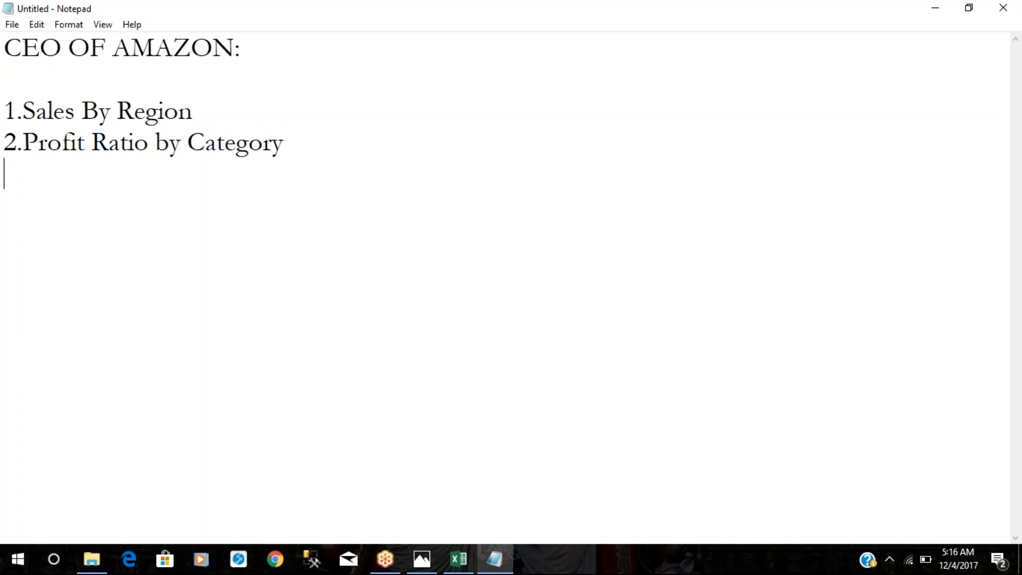
- Add the third report to the list as "3.How much Sales over a period of Time"
type("3")
type("How mic")
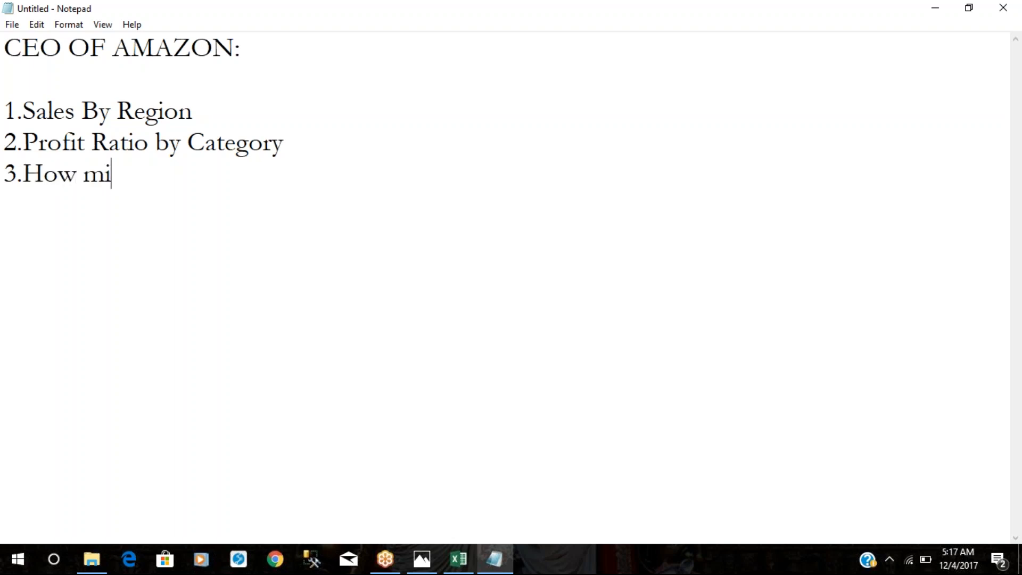
key("BackSpace")
key("BackSpace")
type("uh sa")
key("BackSpace")
key("BackSpace")
key("BackSpace")
key("BackSpace")
type("ch Sales over a")
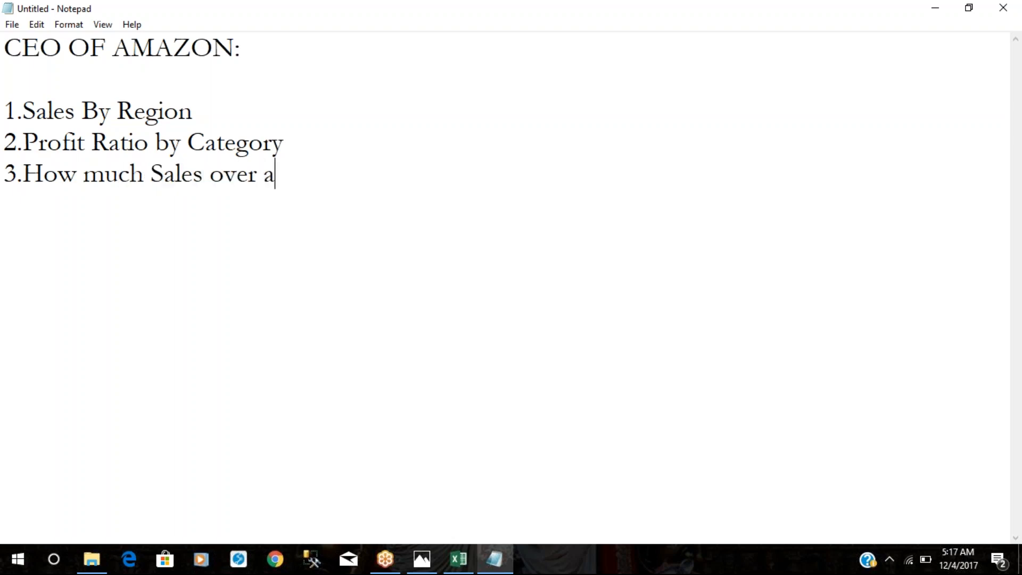
type(" period of Time")
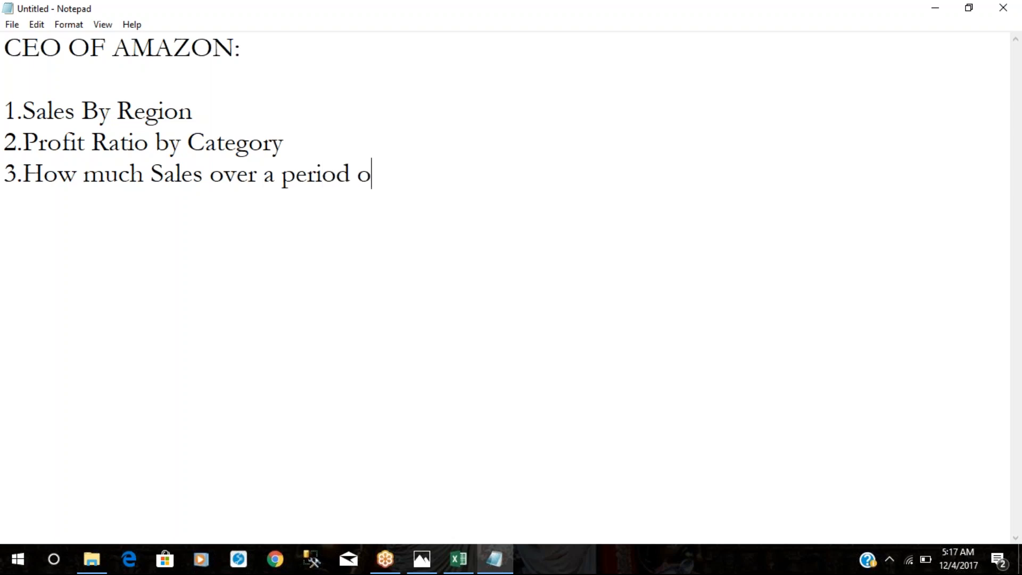
- Add the fourth report to the list as "4. Discount by Region/Category."
key("Return")
type("4. Discount by Region/Category")
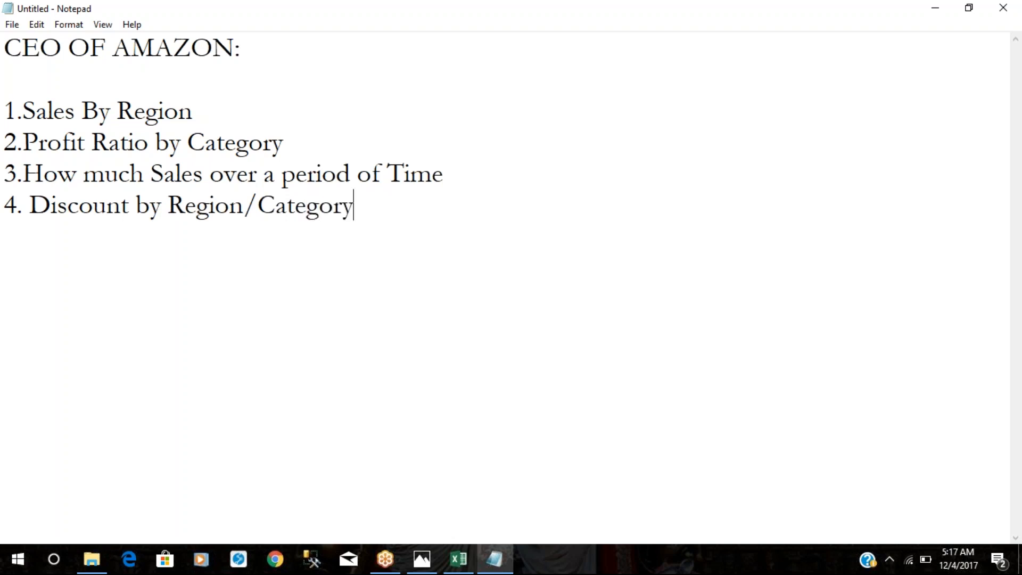
type(".")
key("Return")
- Add the fifth report to the list as "5.Manager wise Sales"
type("5.")
left_click(23, 206)
type("Manage")
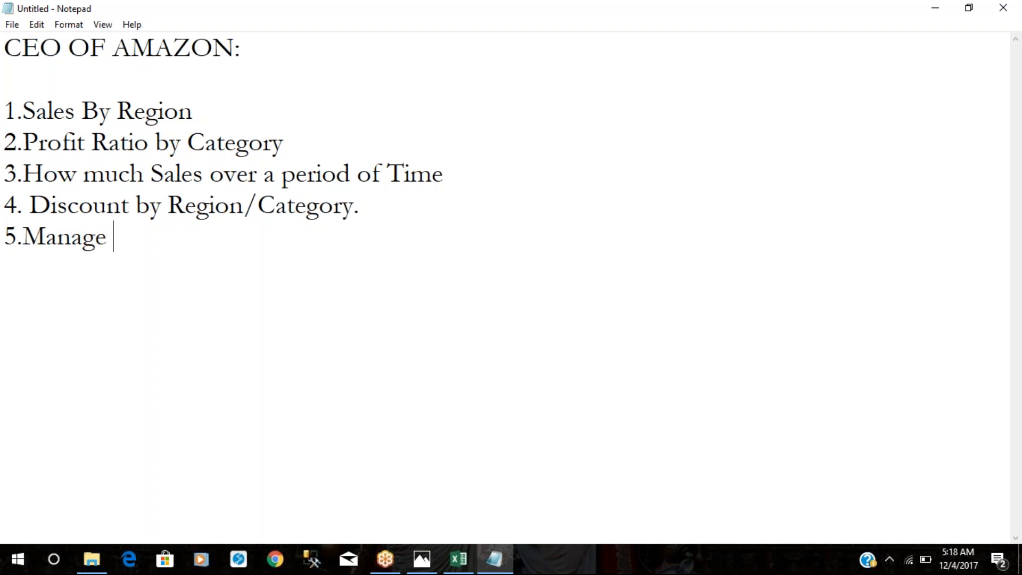
key("BackSpace")
type("r wise")
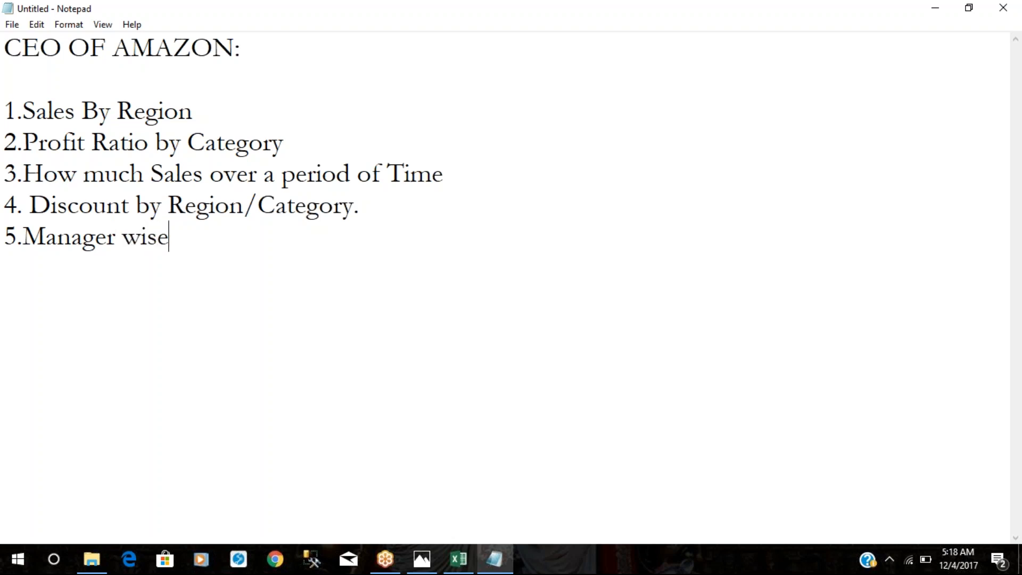
type(" Sales")
key("Return")
- Add the sixth report to the list as "6. Category Loss"
type("6. Category ")
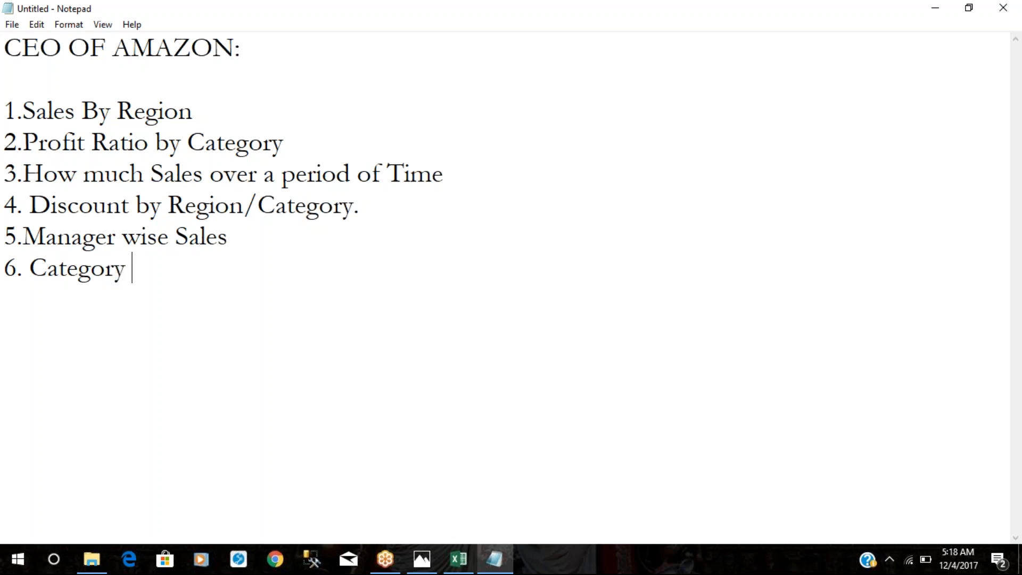
type("LOs")
key("BackSpace")
key("BackSpace")
type("oss")
key("Return")
- Add the seventh report to the list as "7.How many orders over a peroiod of time."
type("7.How man")
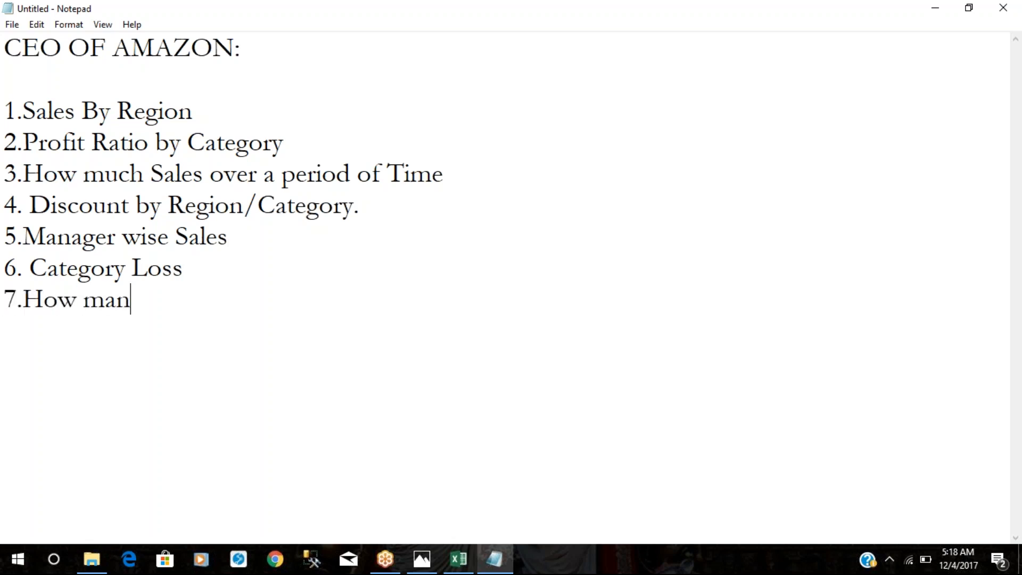
type("y orde")
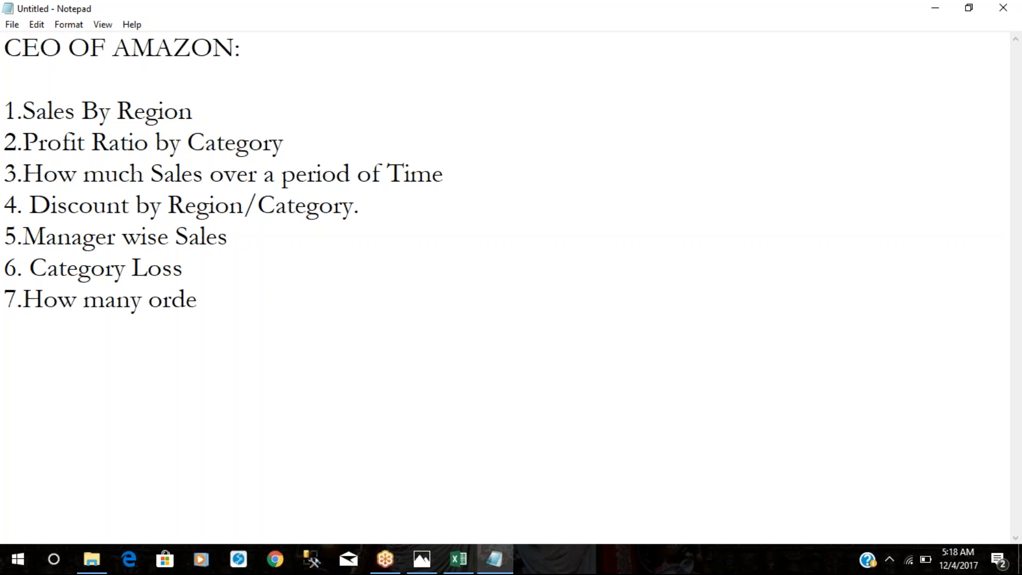
type("rs over a pe")
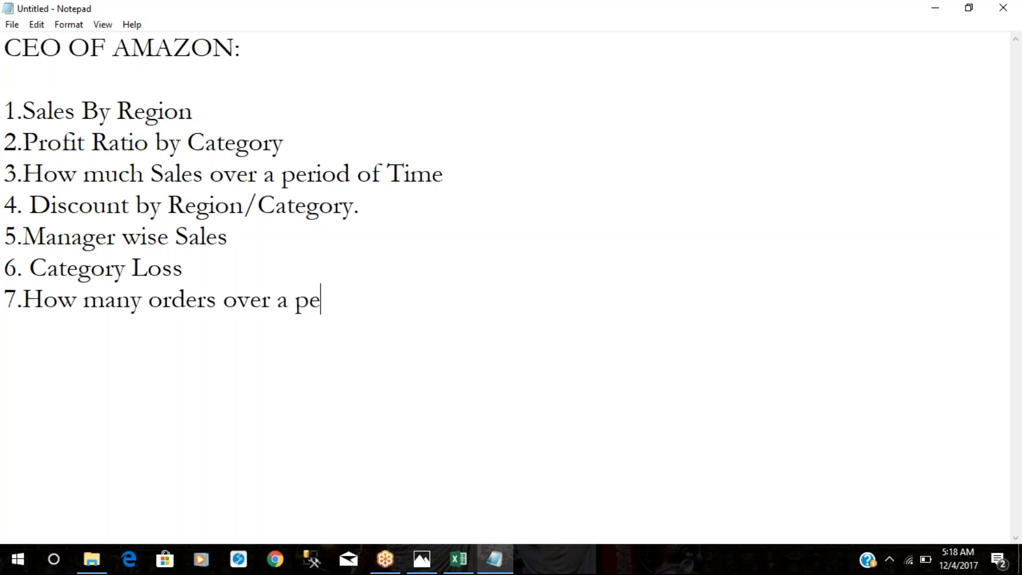
type("roiod")
key("BackSpace")
key("BackSpace")
type("iod of t")
key("BackSpace")
key("BackSpace")
type("f ")
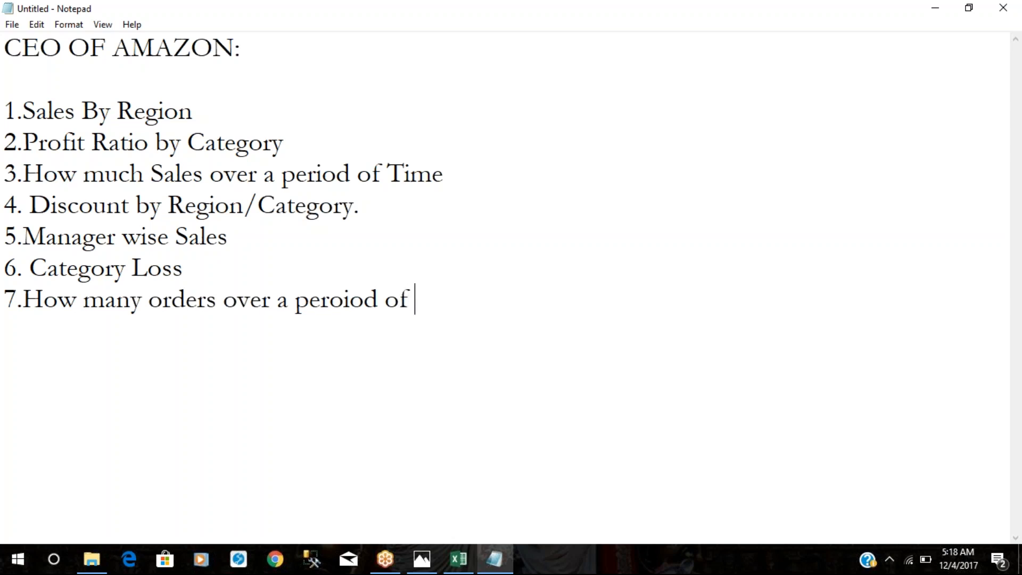
type("time.")
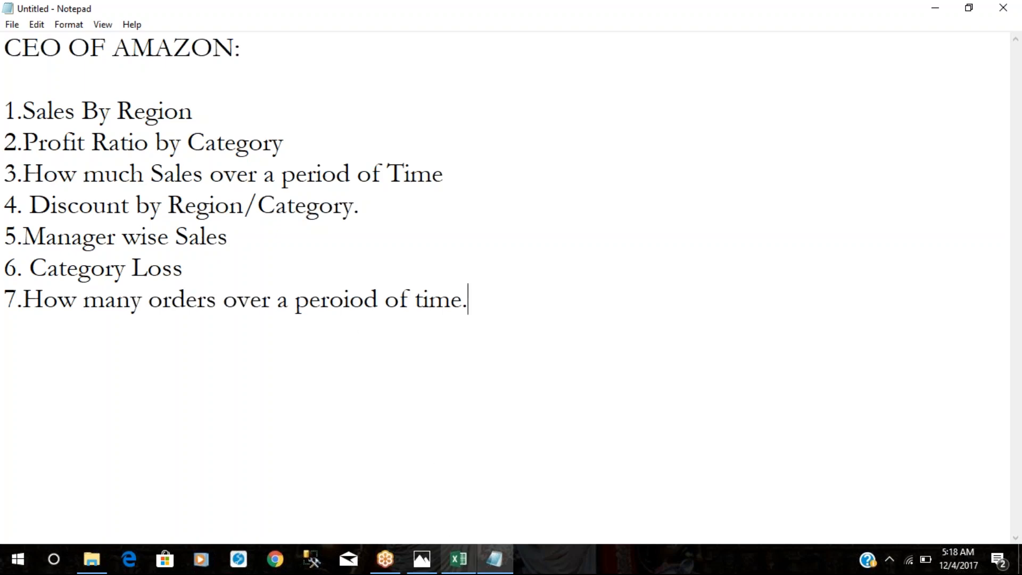
- Leave the Superstore workbook for the desktop and launch Tableau 10.4
left_click(458, 558)
left_click(148, 241)
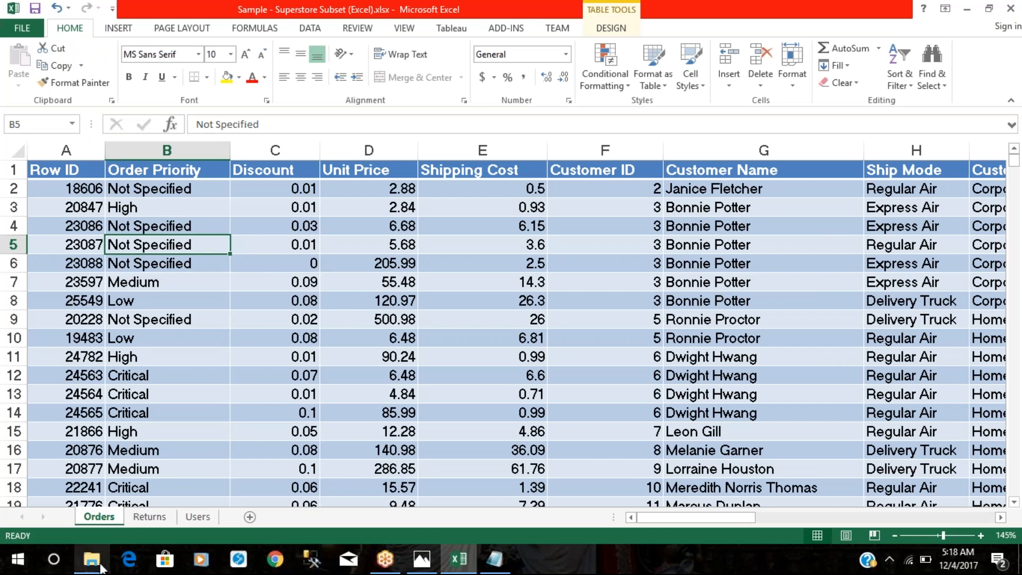
left_click(76, 553)
key("super+d")
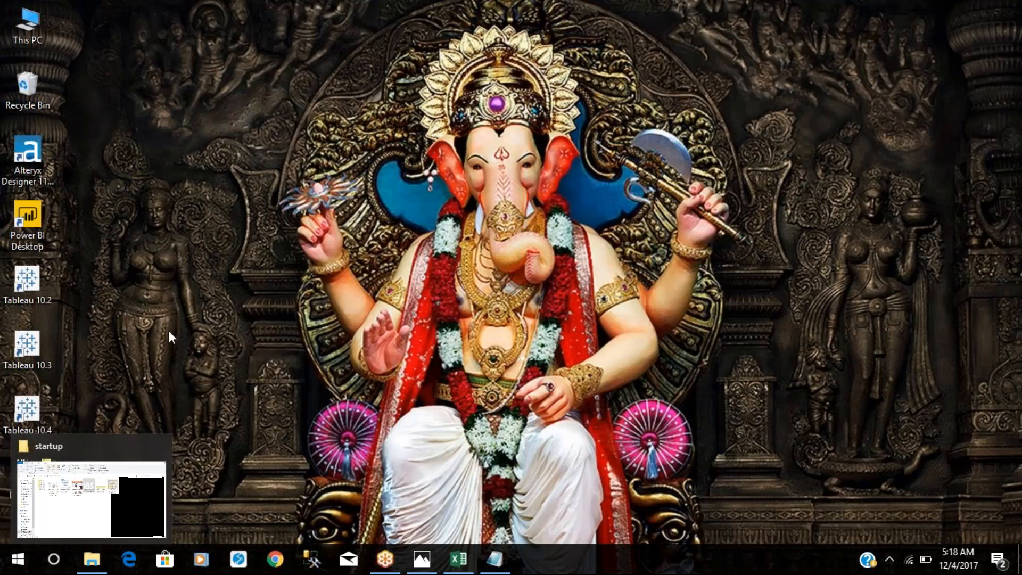
double_click(32, 424)
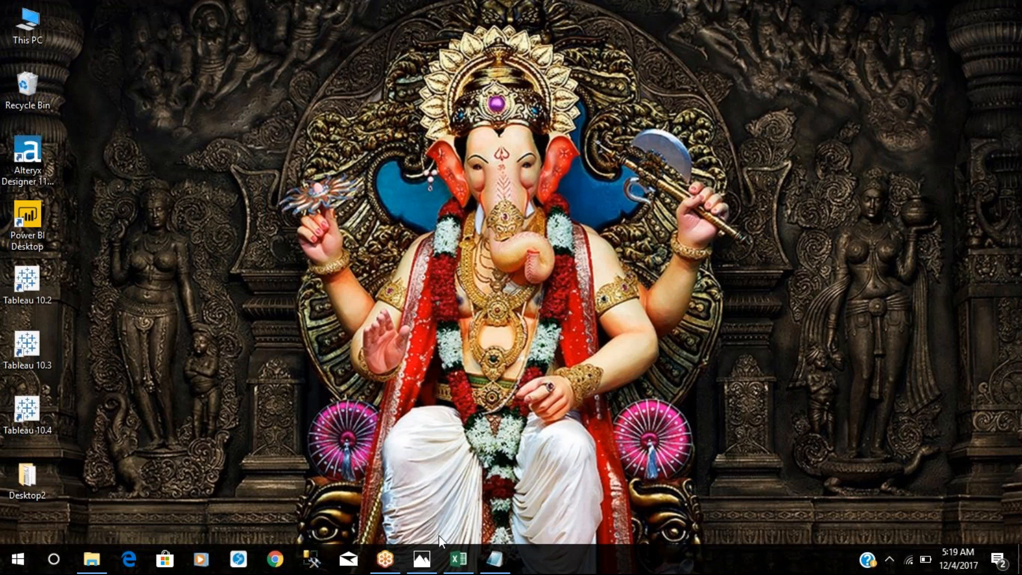
- While Tableau loads, look over the Tableau product line diagram in Photos and go back to the Notepad report list
left_click(448, 557)
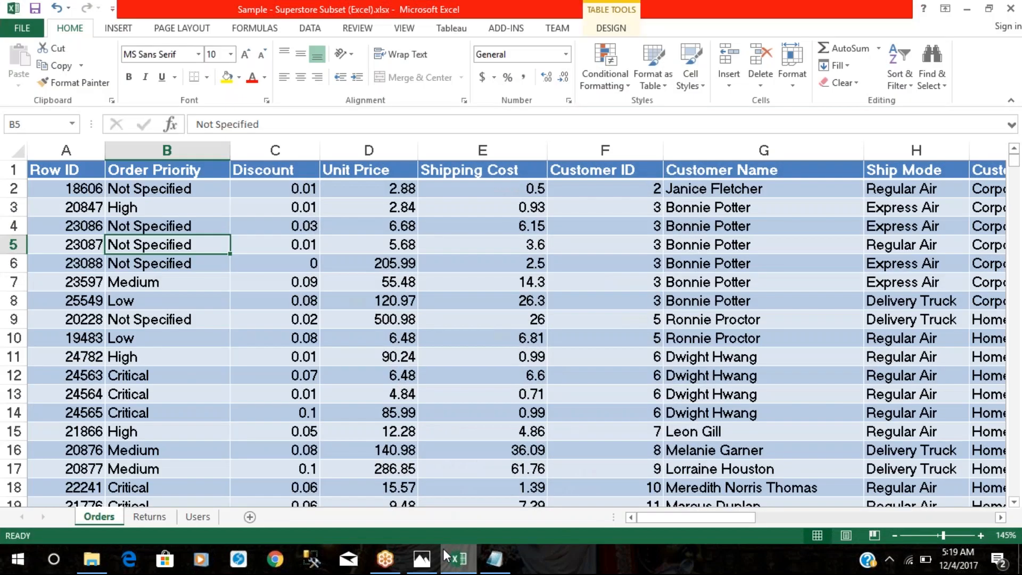
left_click(422, 559)
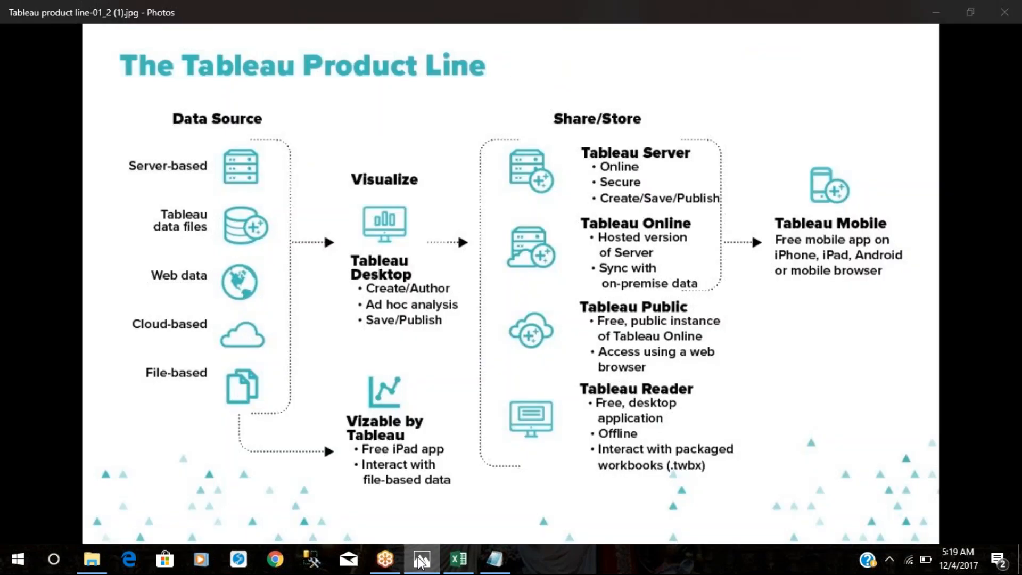
left_click(421, 559)
left_click(422, 560)
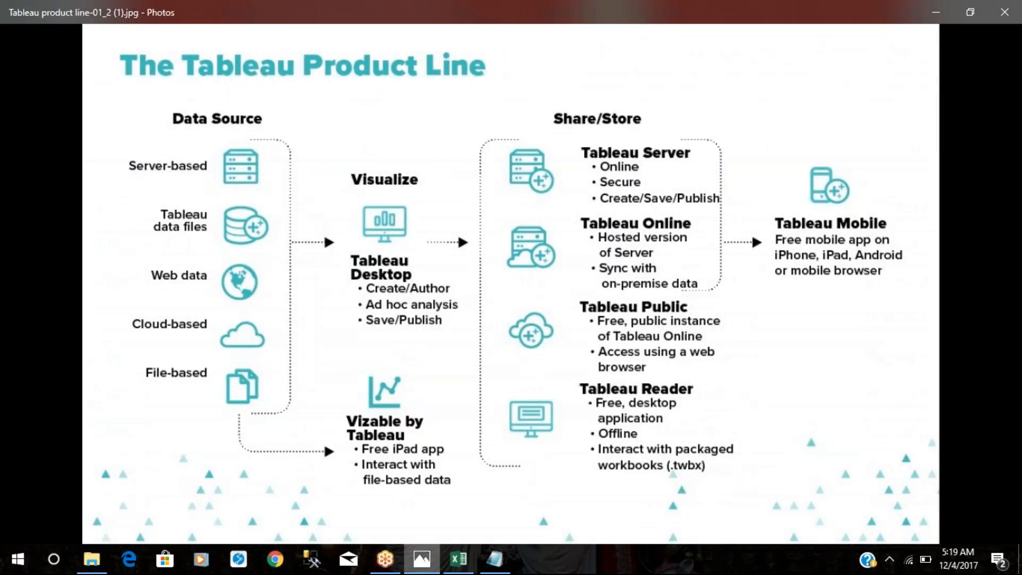
left_click(422, 559)
left_click(422, 559)
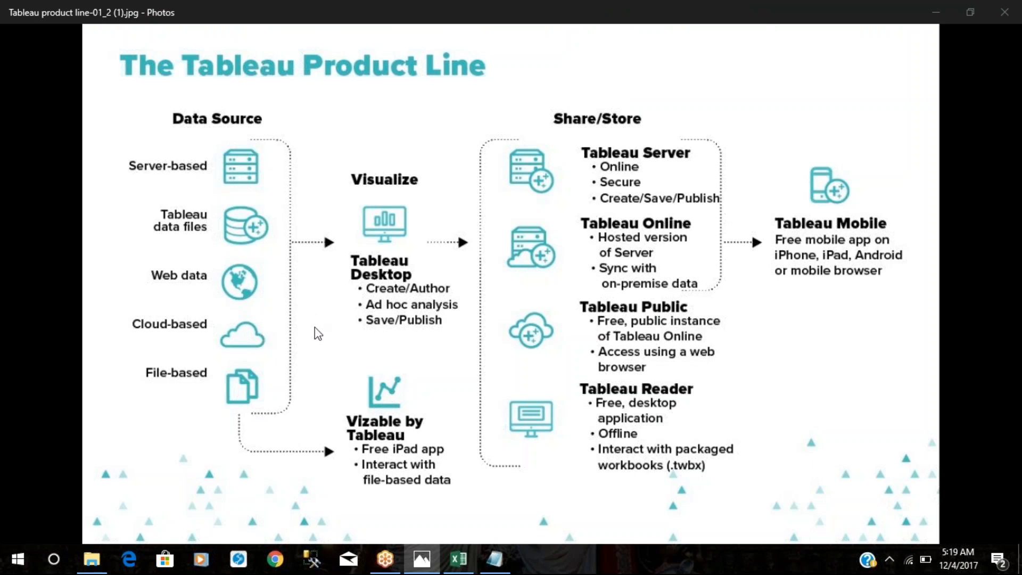
left_click(496, 566)
left_click(495, 567)
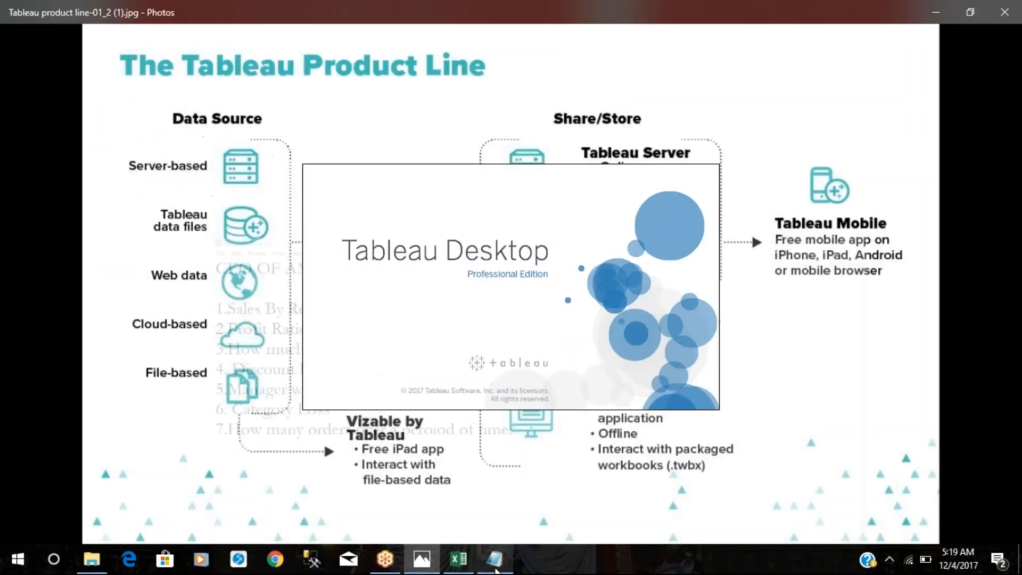
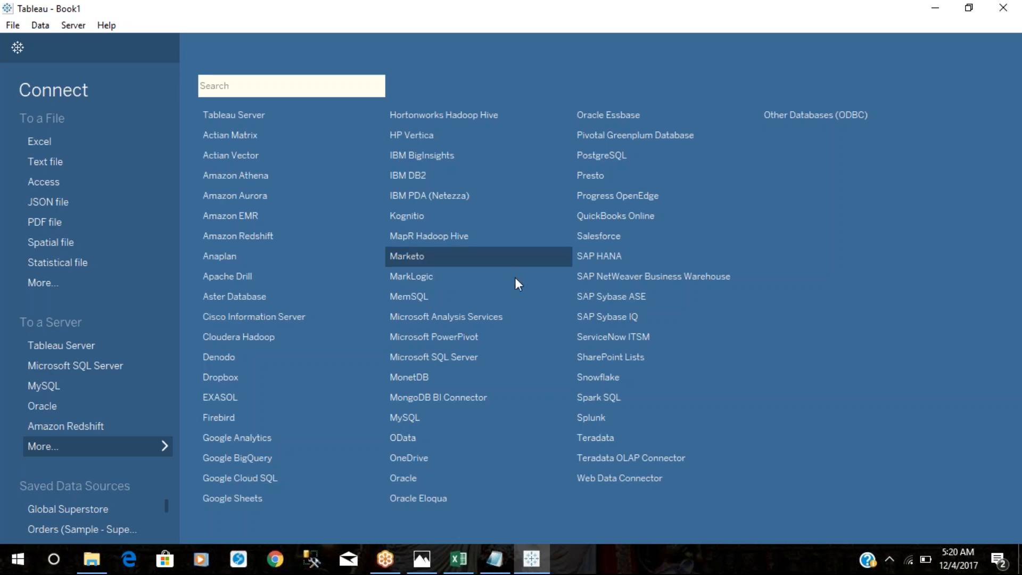
- In Tableau, connect to the Excel file Sample - Superstore.xls from the en_US-US data sources folder
left_click(472, 563)
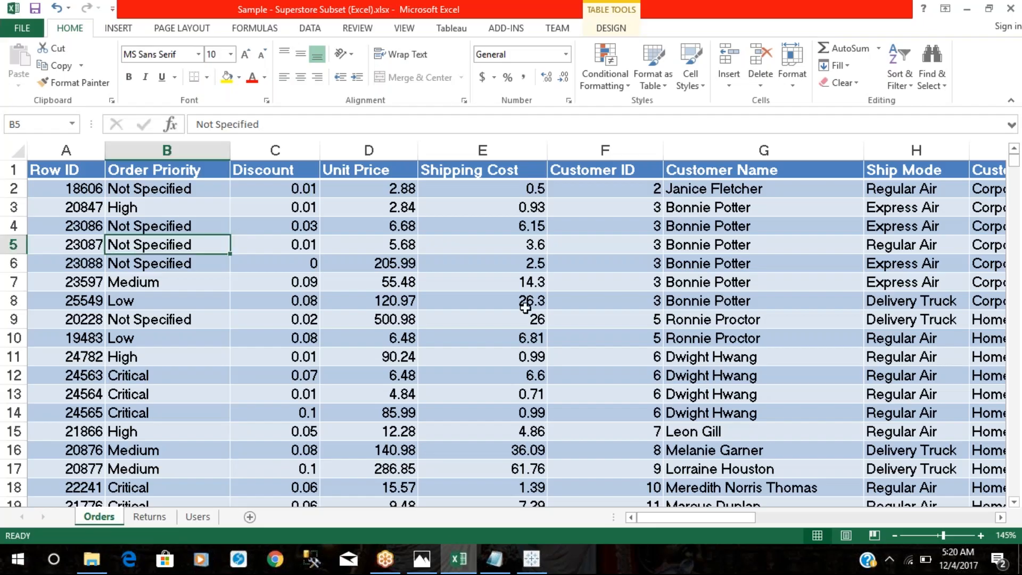
left_click(531, 559)
left_click(34, 143)
left_click(205, 124)
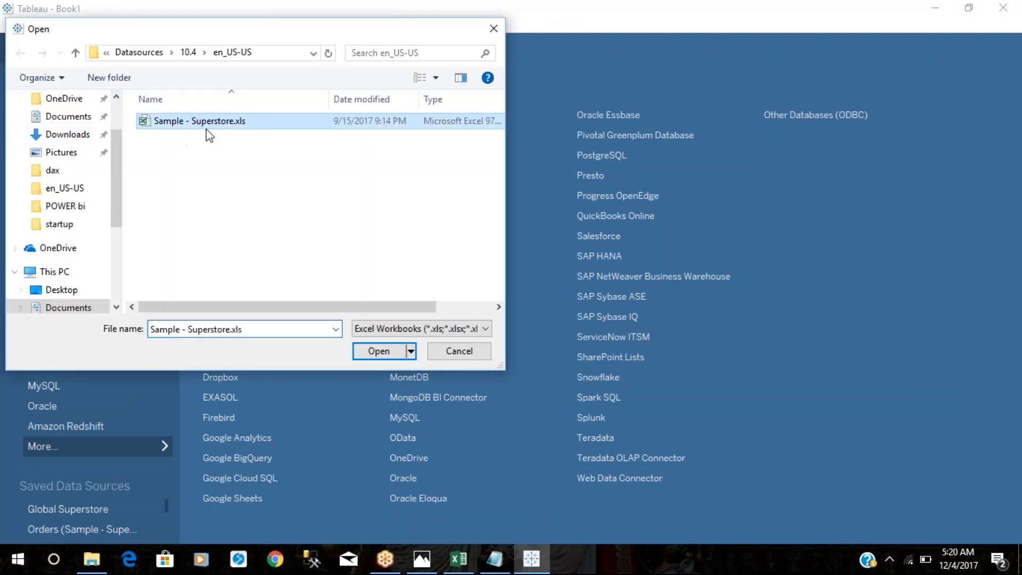
left_click(373, 356)
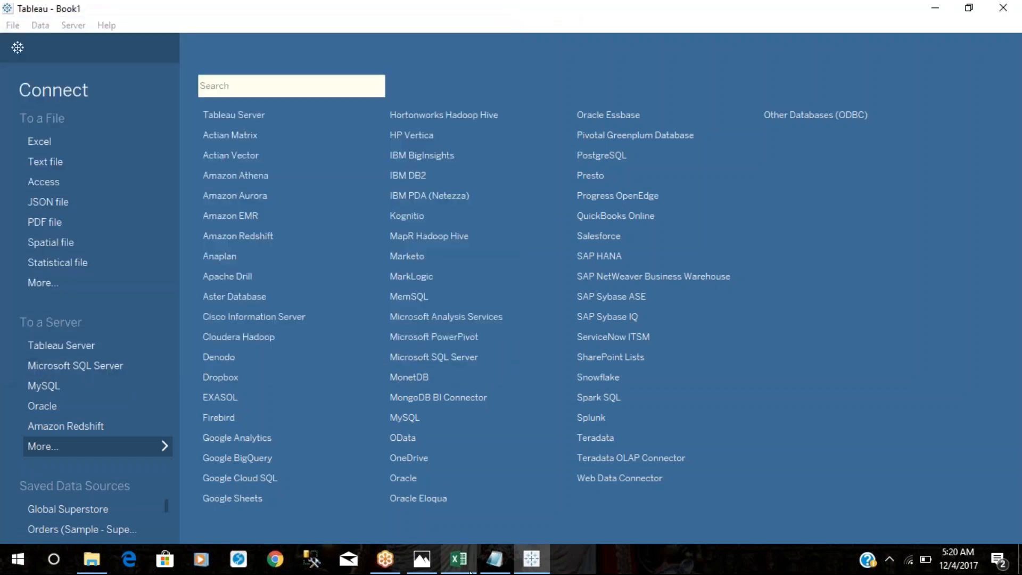
- Compare the workbook's Orders, Returns and Users sheets in Excel with the sheets listed in Tableau's data source
left_click(470, 571)
left_click(150, 517)
left_click(197, 518)
left_click(148, 518)
left_click(87, 516)
left_click(191, 520)
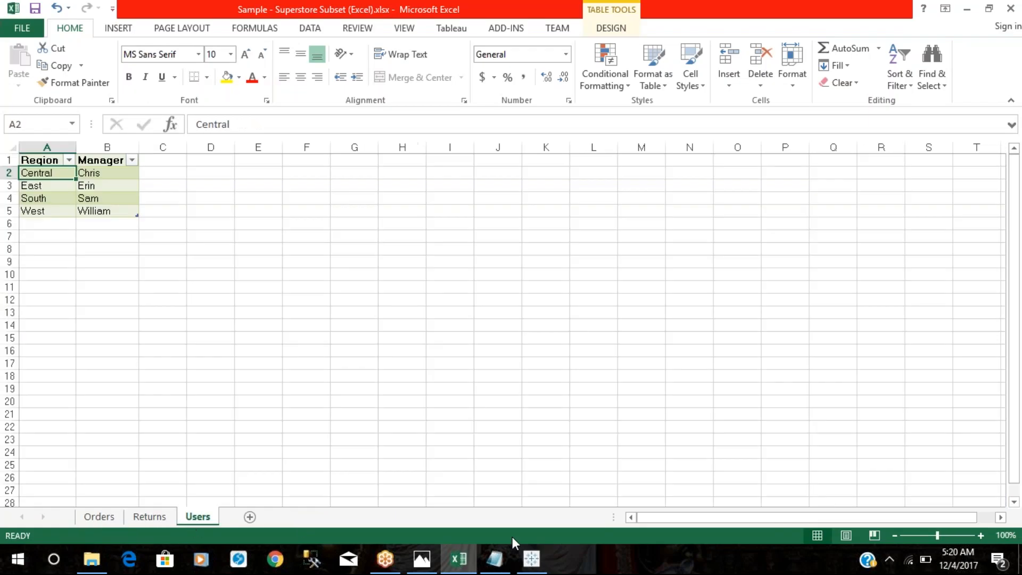
left_click(536, 571)
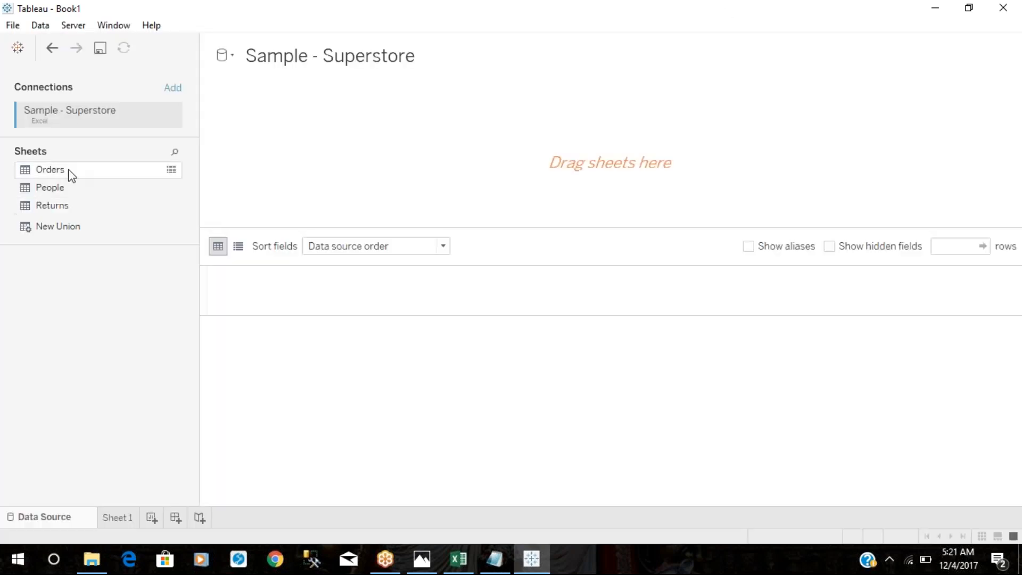
left_click(459, 559)
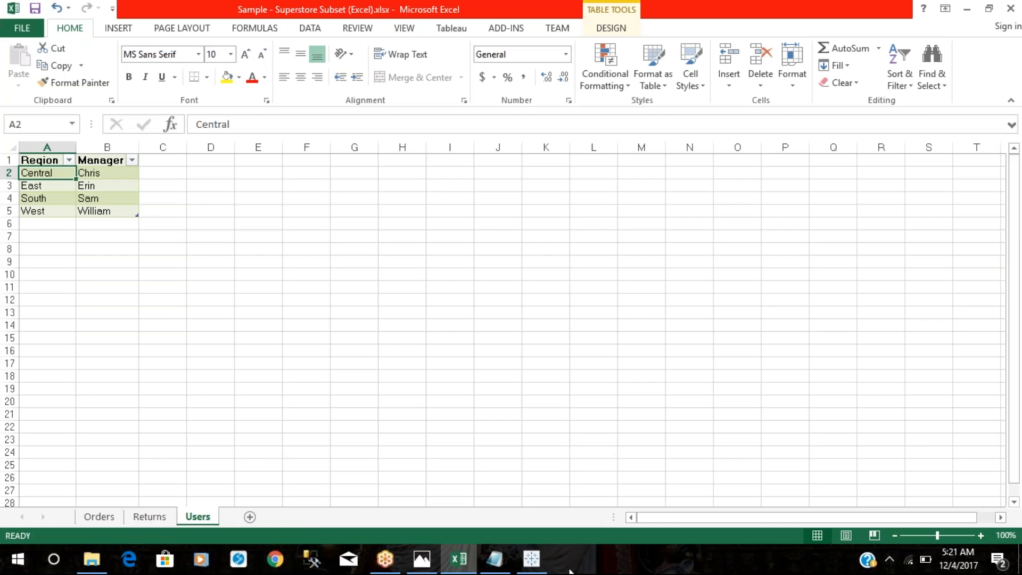
- Switch to Tableau and add the Orders, People and Returns sheets to the data source canvas
left_click(532, 560)
left_click_drag(54, 172, 417, 135)
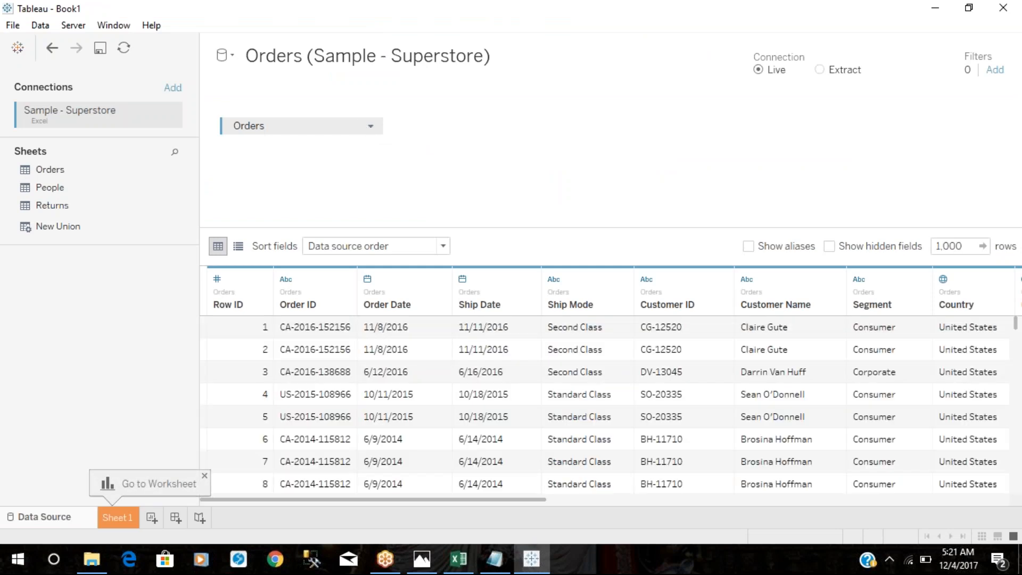
left_click_drag(124, 191, 495, 175)
left_click_drag(96, 211, 451, 184)
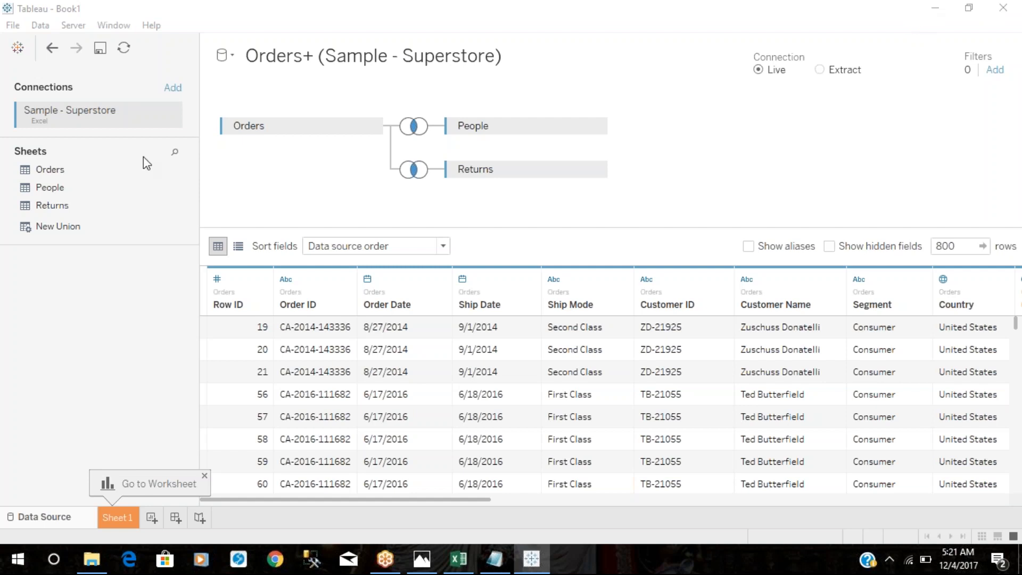
- Change the join between Orders and Returns to a left join, and review the People join on Region
left_click(413, 170)
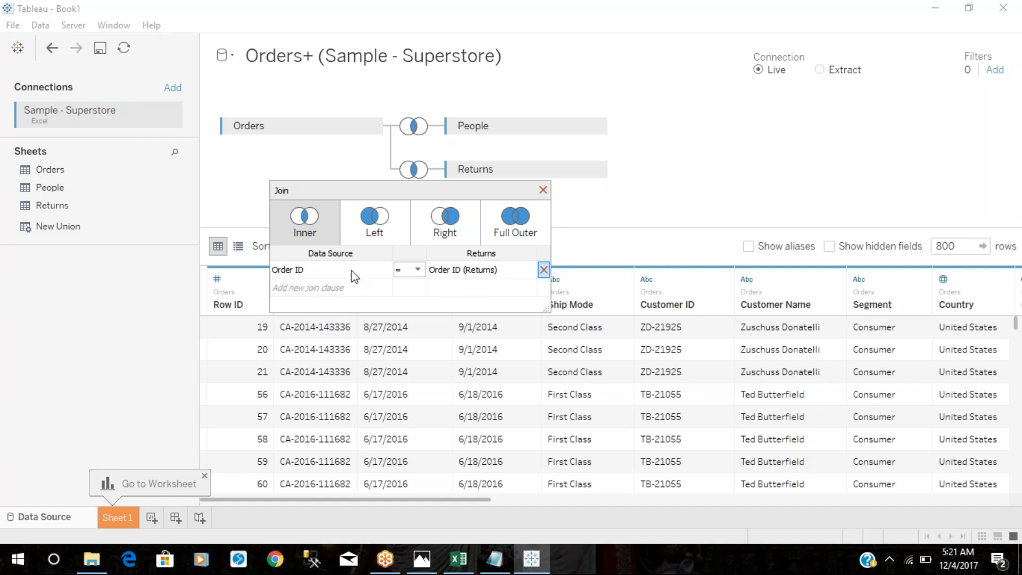
left_click(391, 220)
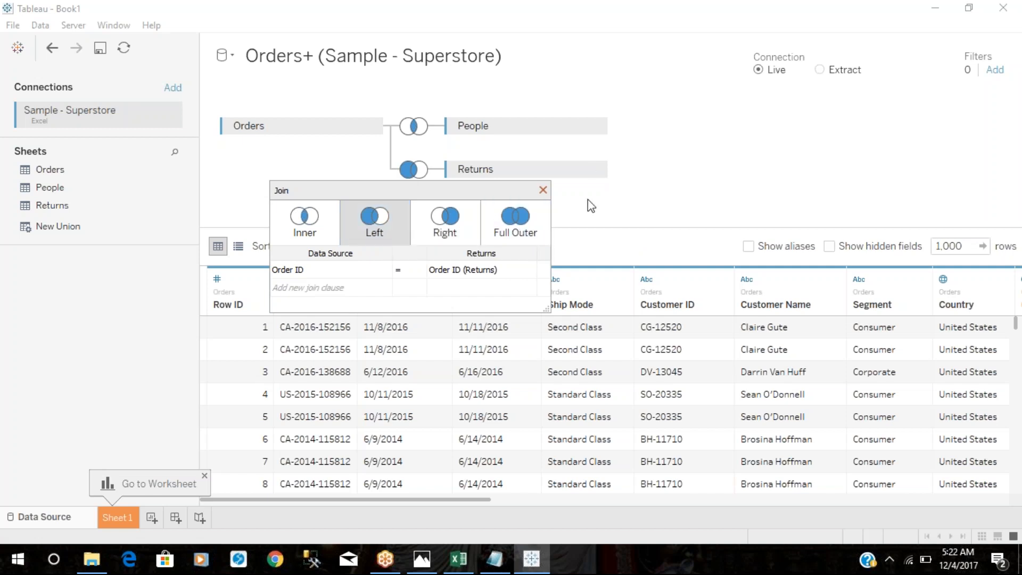
left_click(543, 190)
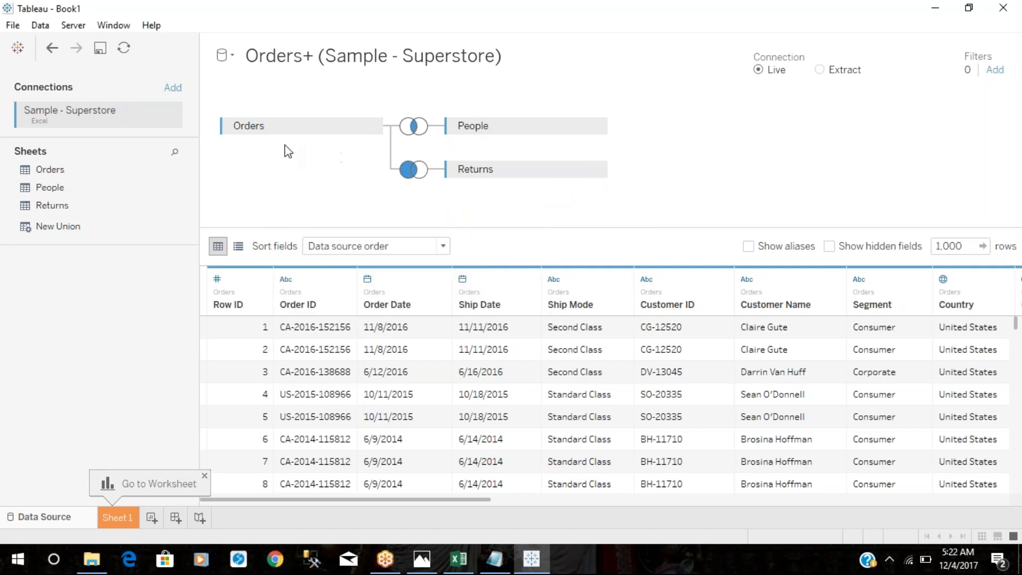
left_click(418, 128)
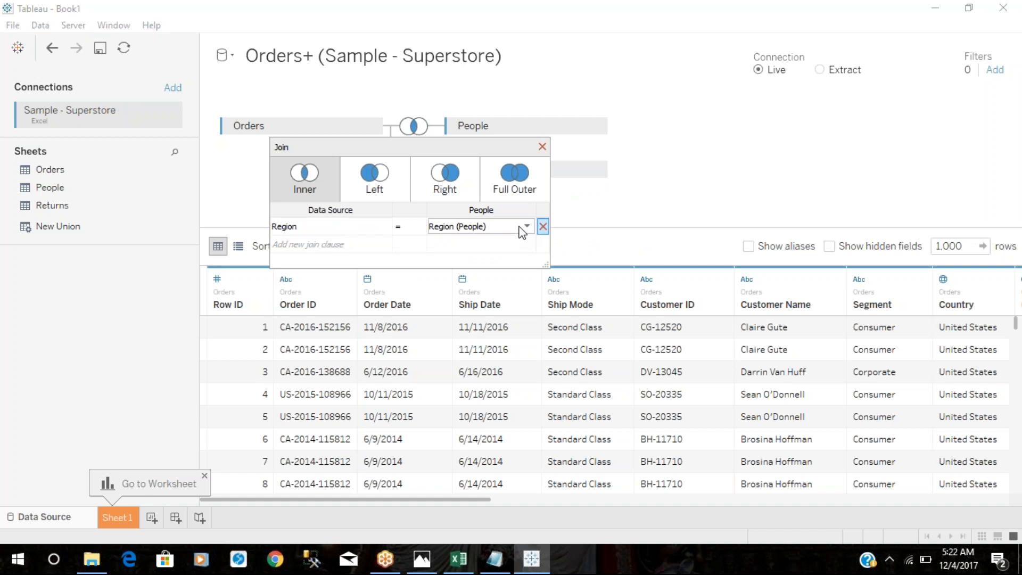
left_click(542, 147)
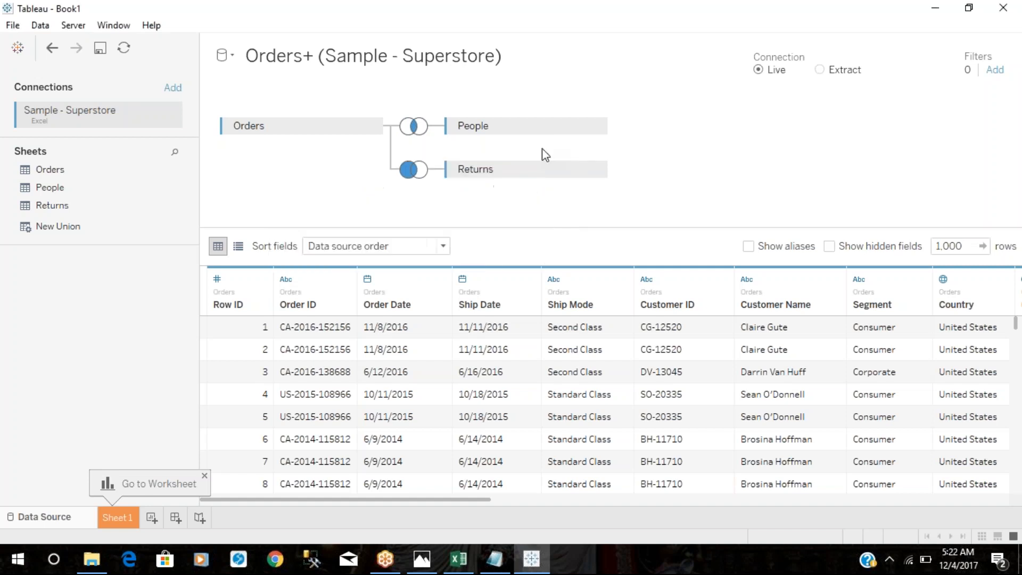
left_click(755, 11)
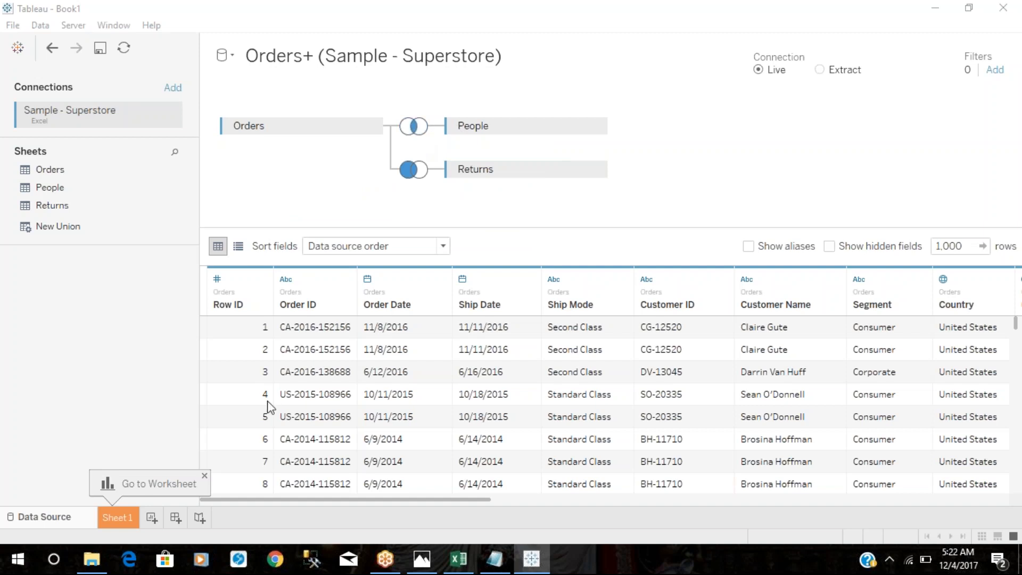
- Look over the dimensions and measures on Sheet 1, and reopen the Orders+ data source for editing
left_click(117, 517)
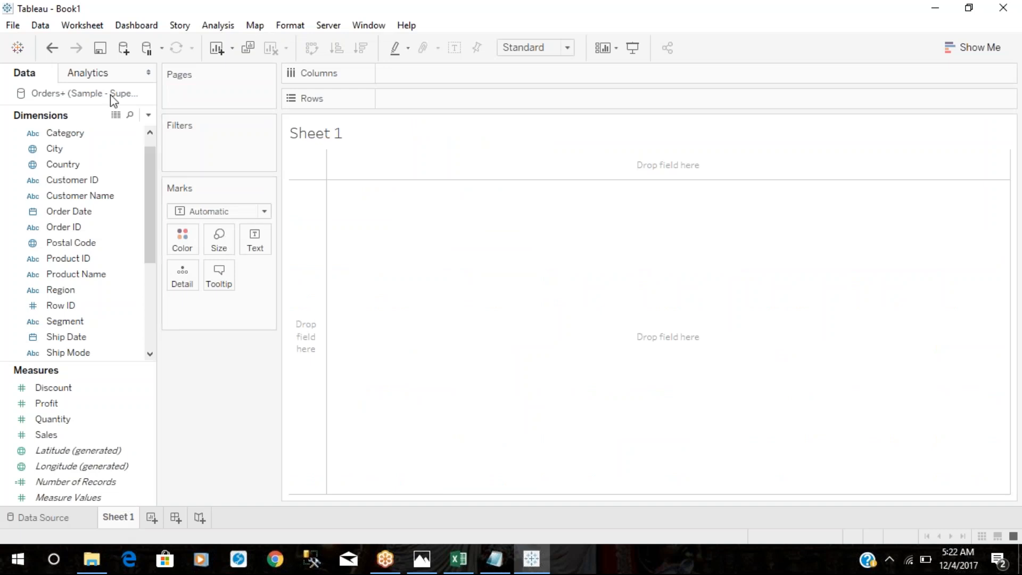
left_click(128, 321)
left_click(133, 352)
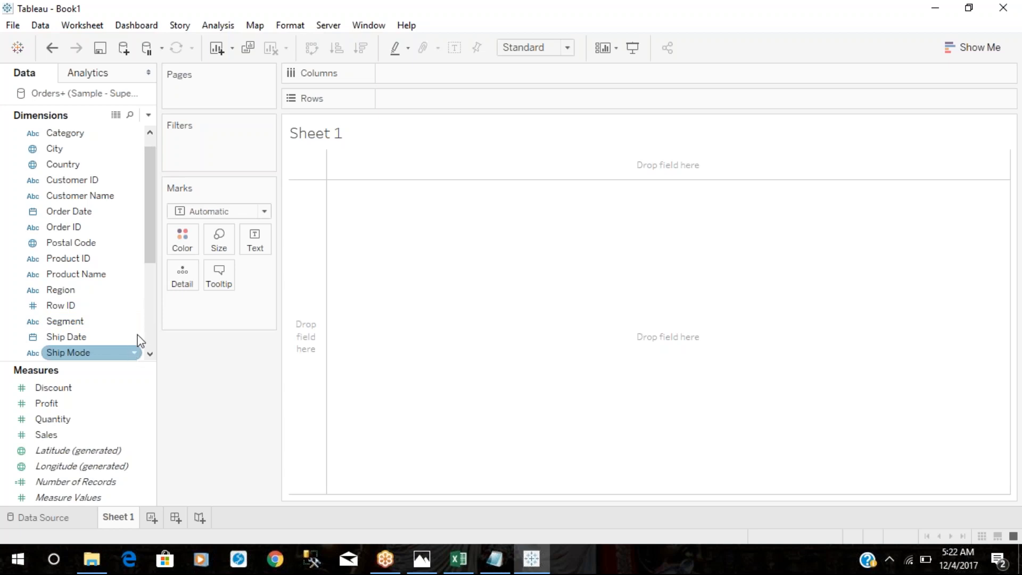
right_click(108, 100)
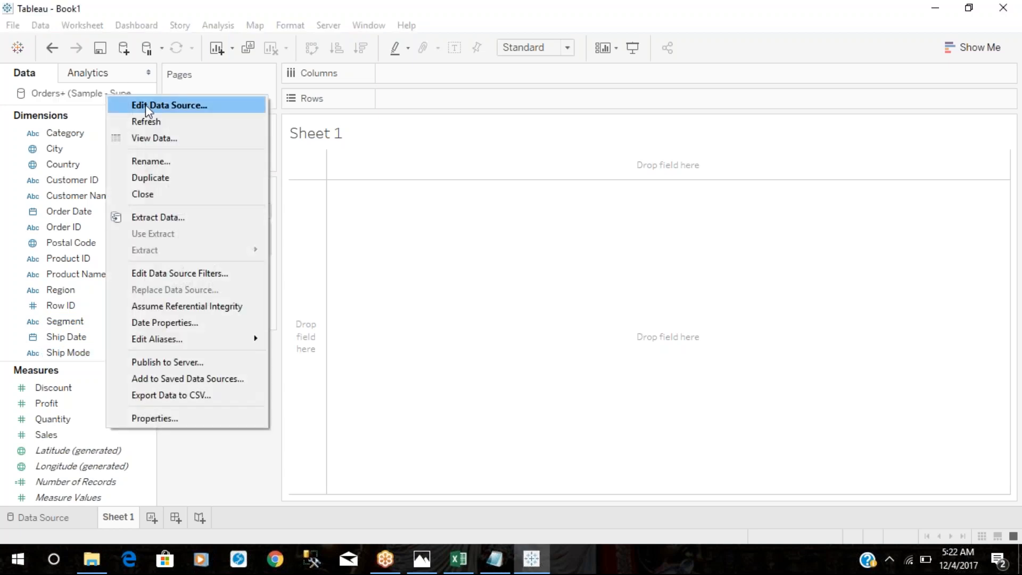
left_click(145, 104)
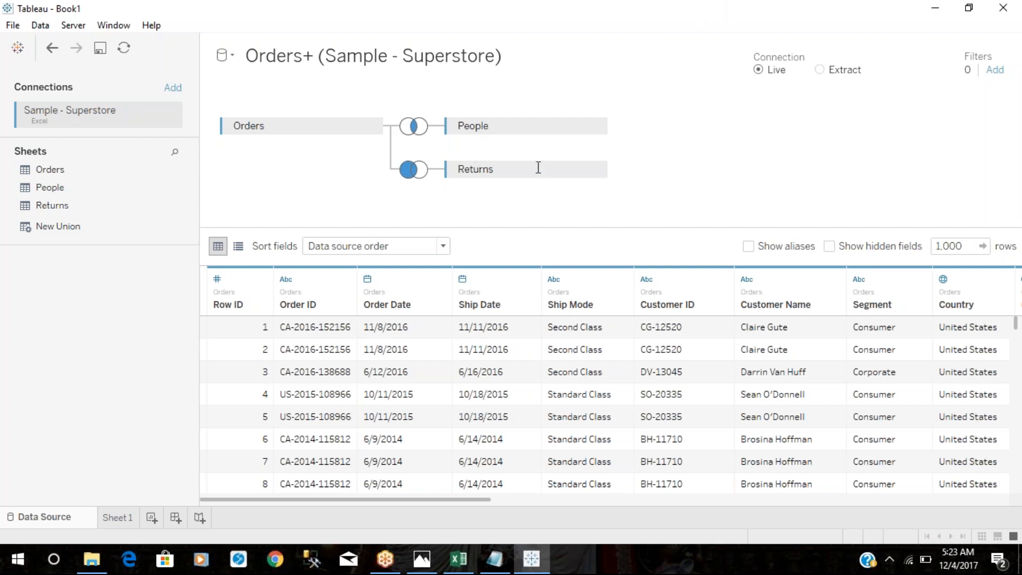
- Remove the Returns, People and Orders tables from the data source canvas
left_click(595, 169)
left_click(640, 263)
left_click(595, 127)
left_click(629, 222)
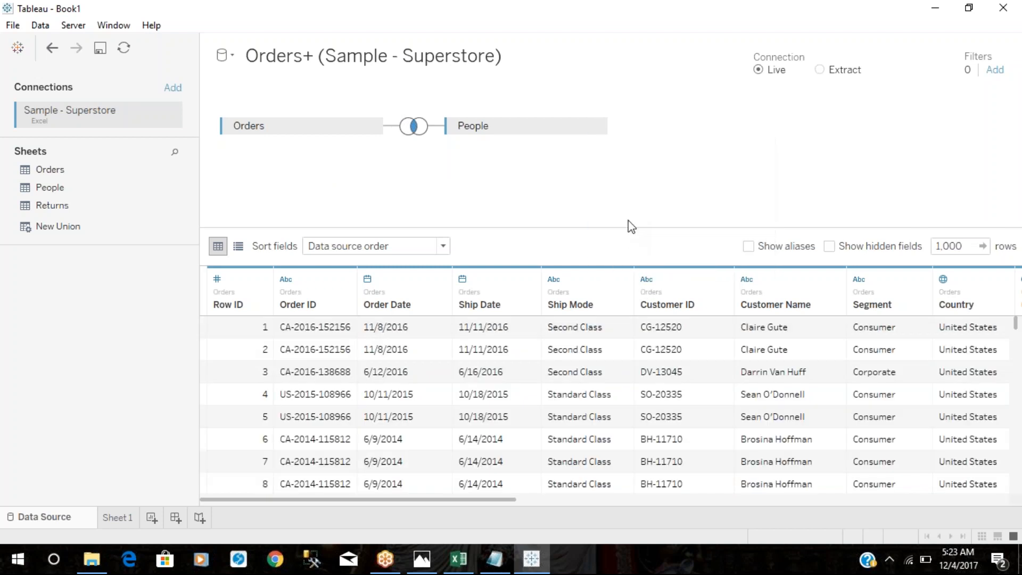
left_click(373, 128)
left_click(376, 221)
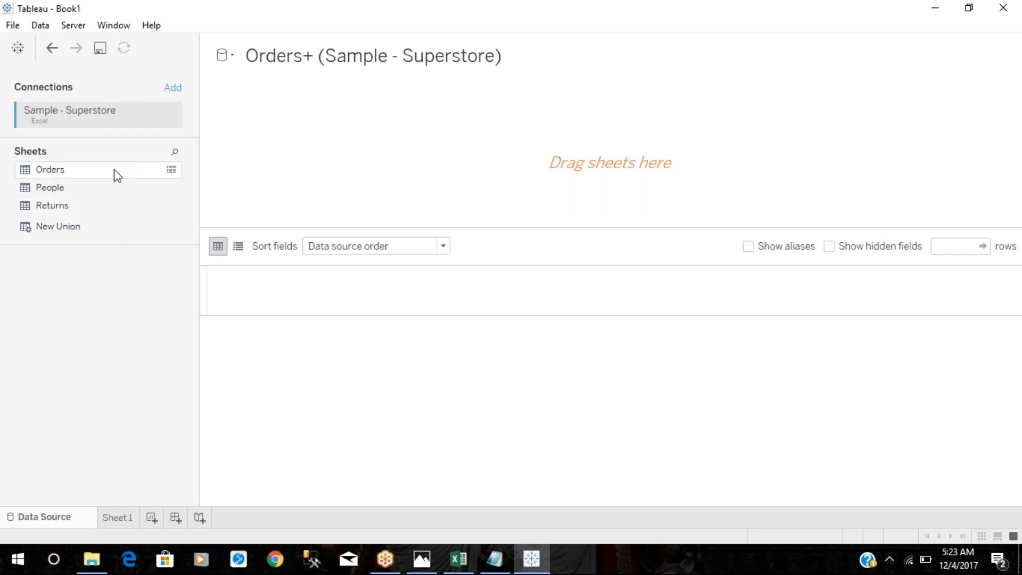
- Build the data source from Orders with a left join to Returns on Order ID and an inner join to People
left_click_drag(114, 169, 461, 157)
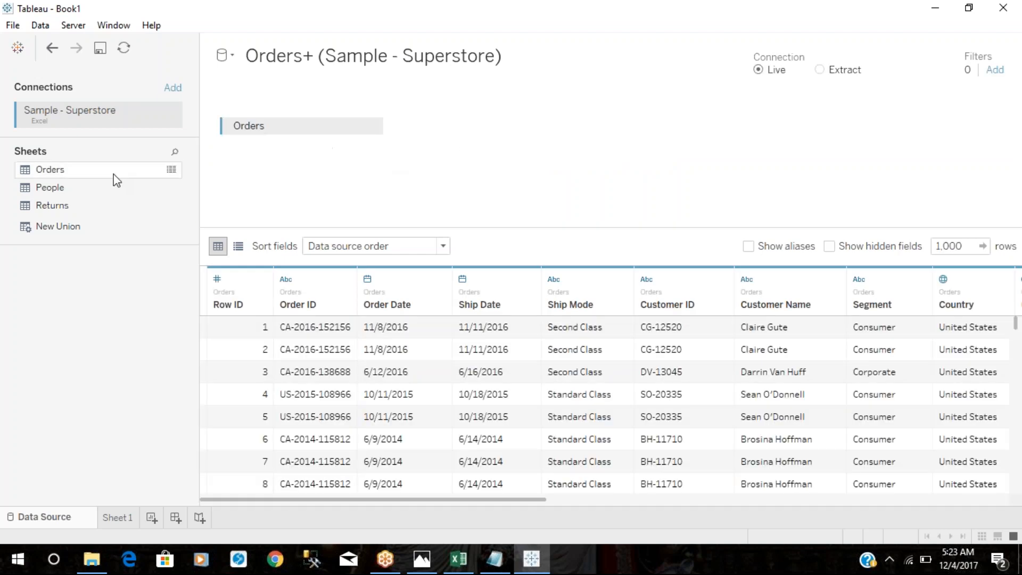
left_click_drag(99, 212, 435, 189)
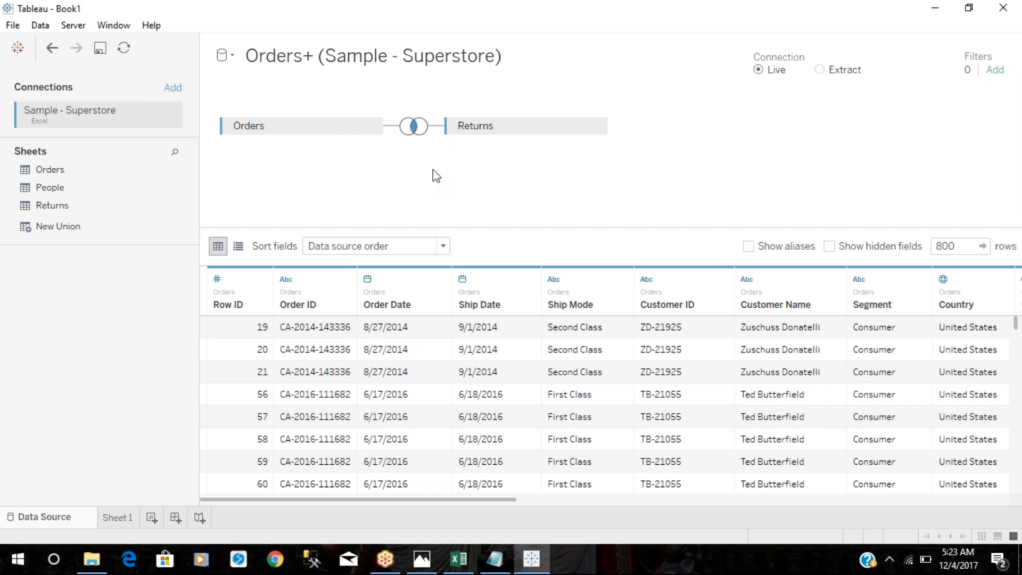
left_click(415, 128)
left_click(385, 183)
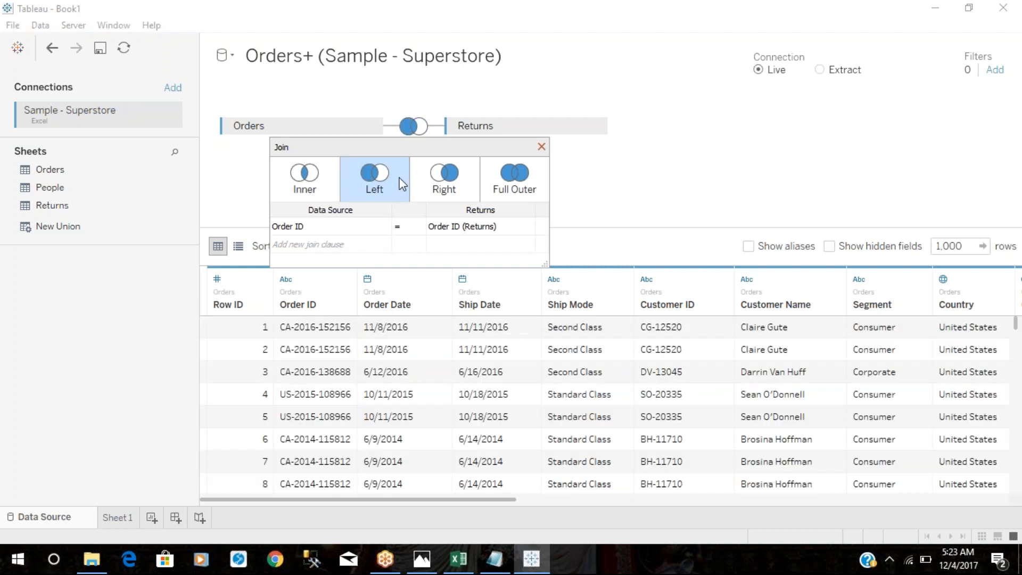
left_click(541, 147)
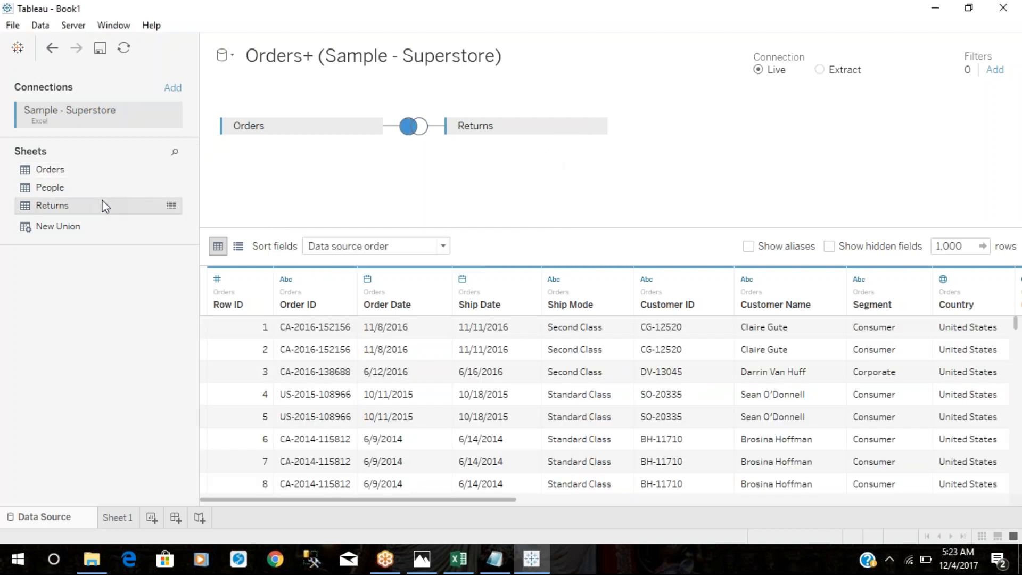
left_click_drag(105, 206, 371, 178)
left_click_drag(80, 187, 418, 176)
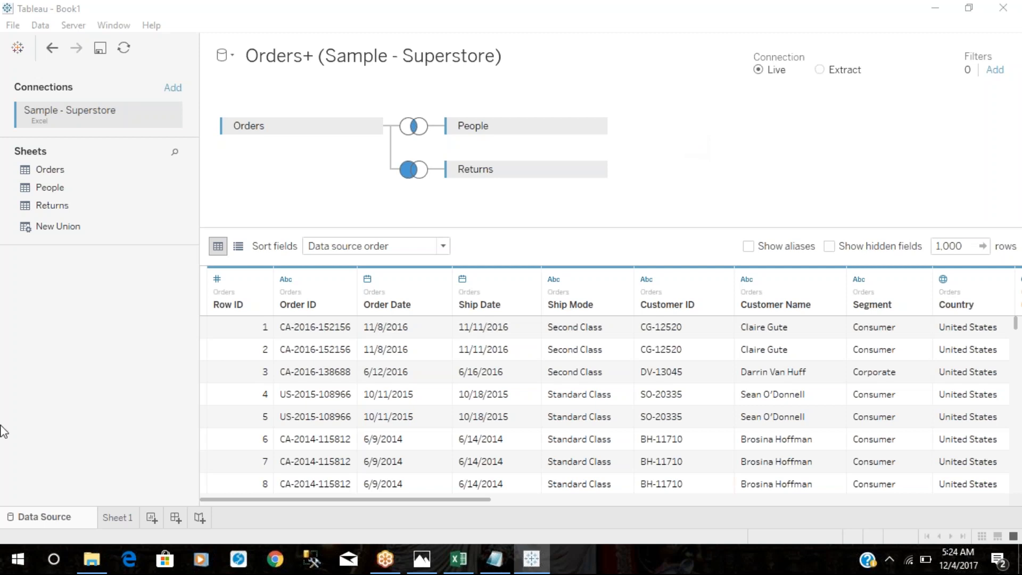
- Switch to the Superstore workbook in Excel and examine the Order ID and Status columns of the Returns sheet
left_click(457, 560)
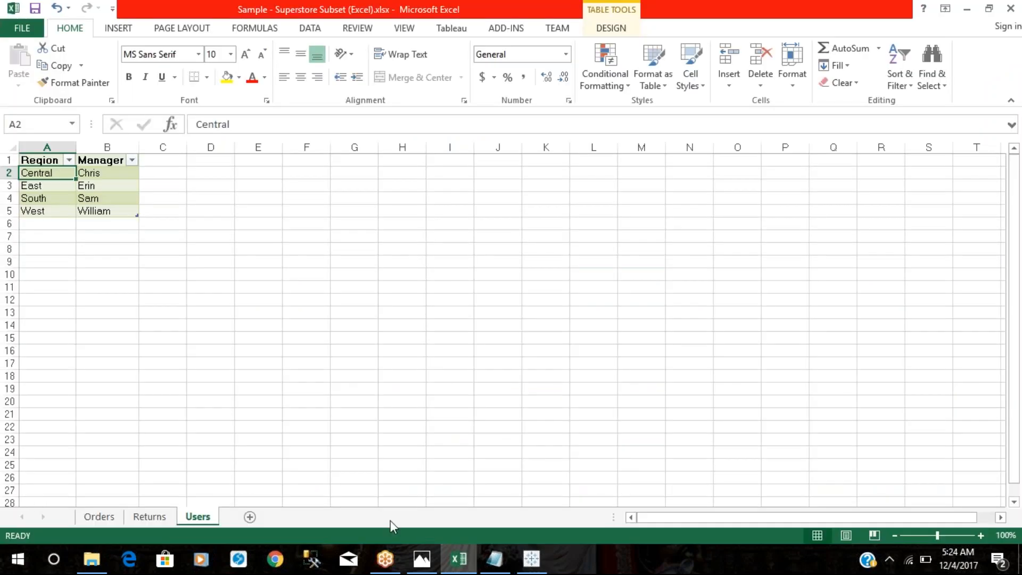
left_click(143, 518)
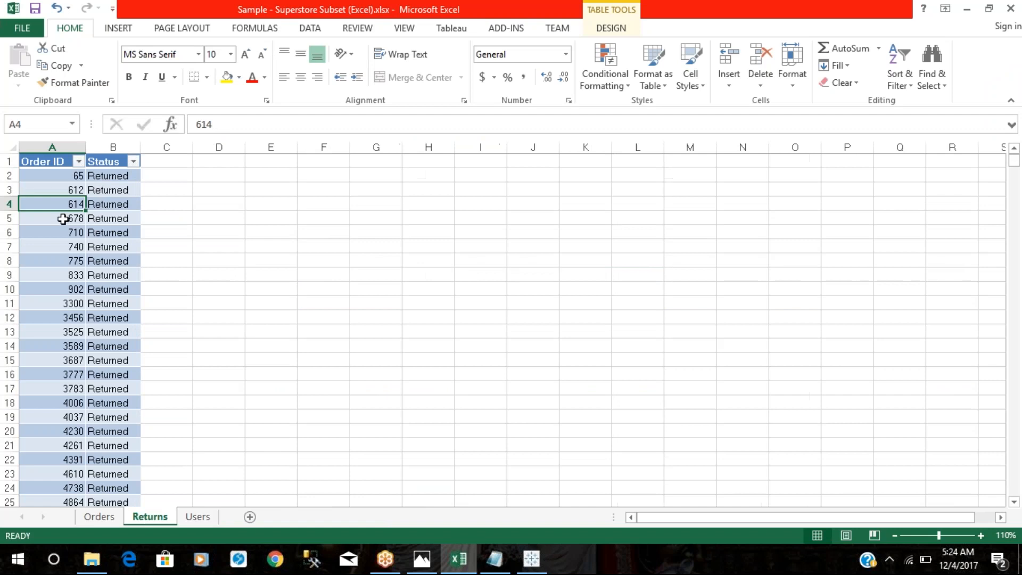
left_click(56, 177)
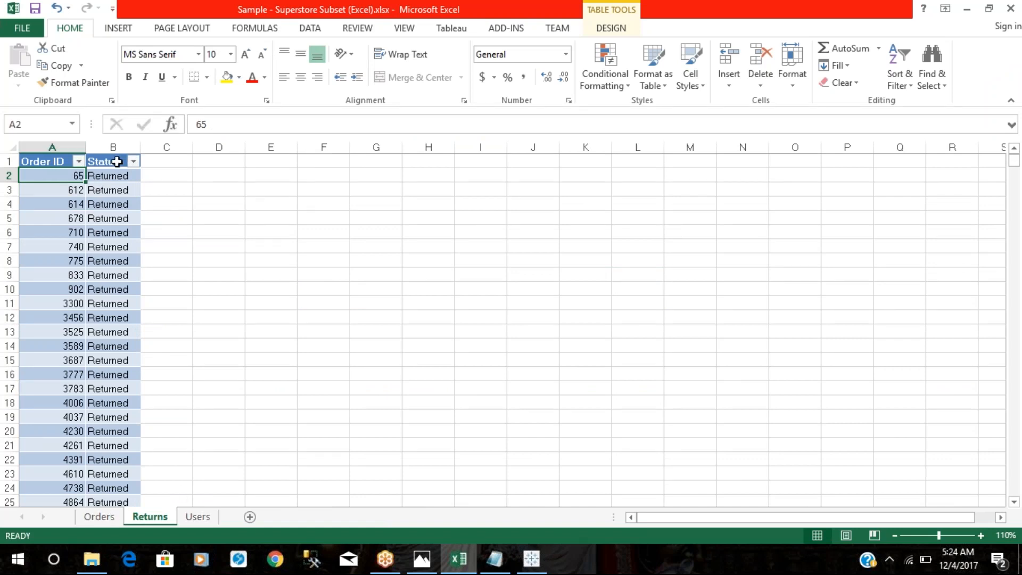
- Locate the Order ID column in the Orders sheet and select its first value
left_click(99, 518)
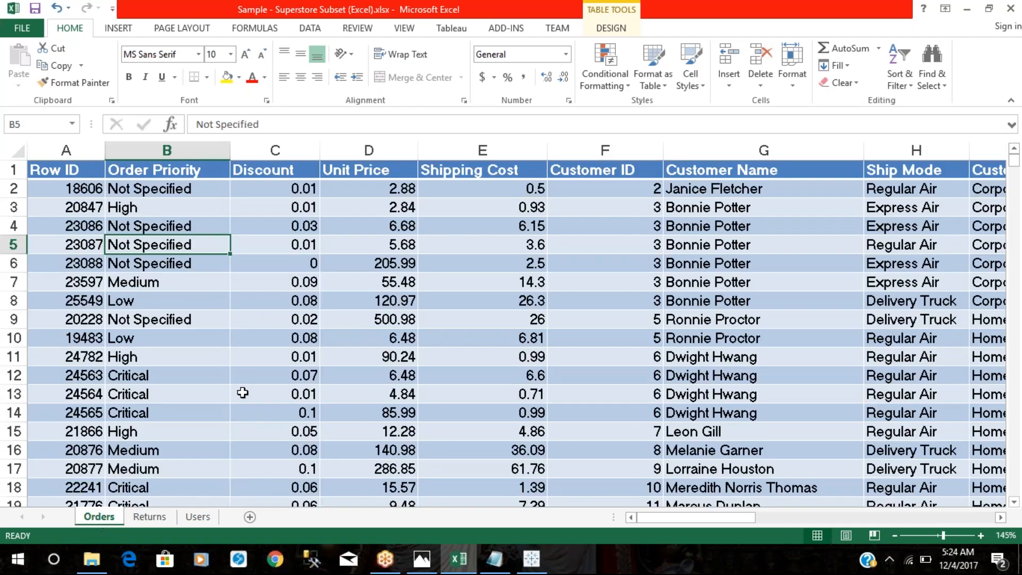
key("Right")
key("Right")
key("Right")
key("Right")
key("Right")
key("Right")
key("Right")
key("Right")
key("Right")
key("Right")
key("Right")
key("Right")
key("Right")
key("Right")
key("Right")
key("Right")
key("Right")
key("Right")
key("Right")
key("Right")
key("Right")
key("Right")
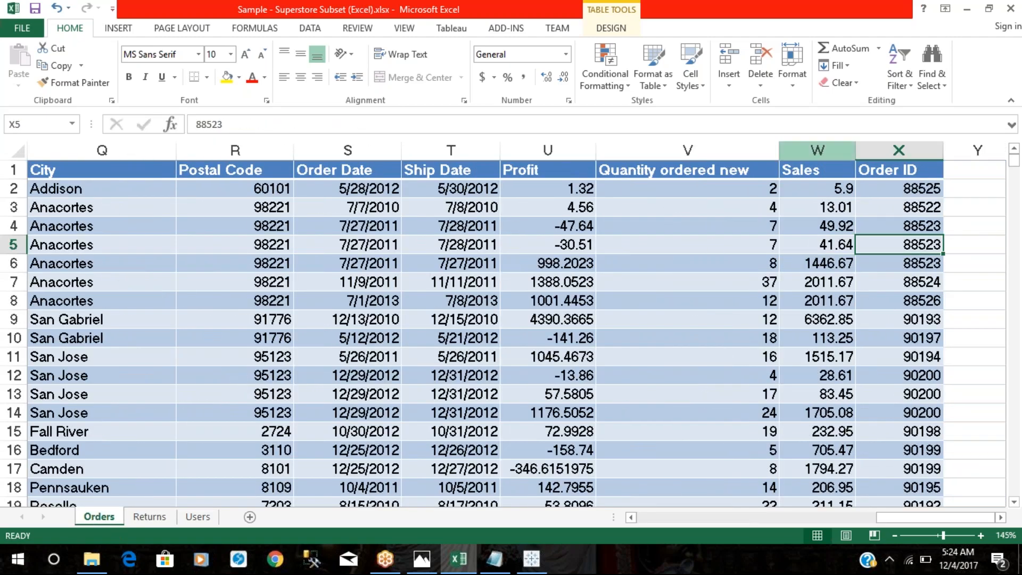
left_click(887, 188)
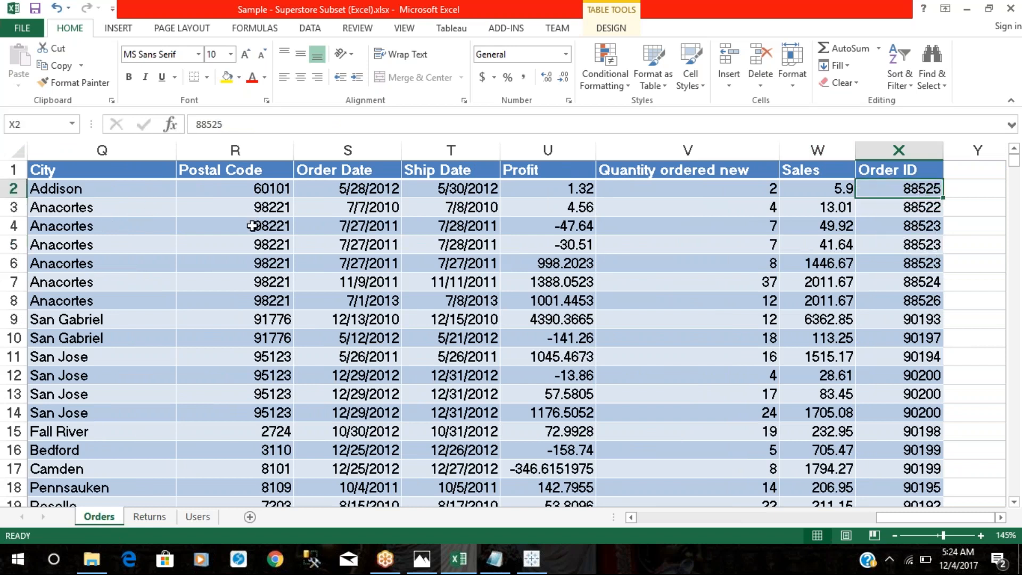
- Recheck the order IDs in the Returns sheet and move back across the Orders sheet to its Order ID column
left_click_drag(896, 519, 729, 529)
left_click(149, 517)
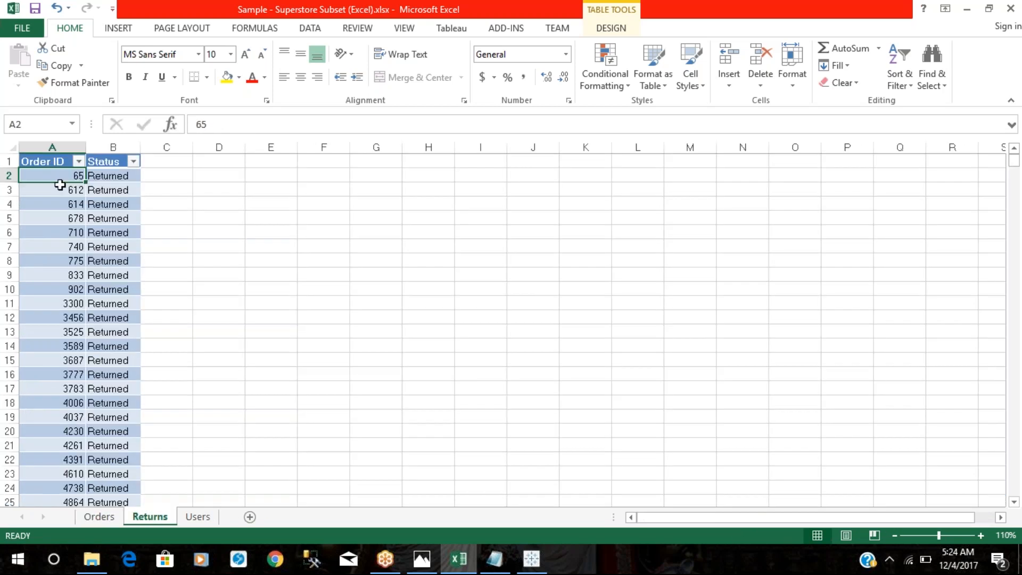
left_click(99, 517)
left_click(820, 257)
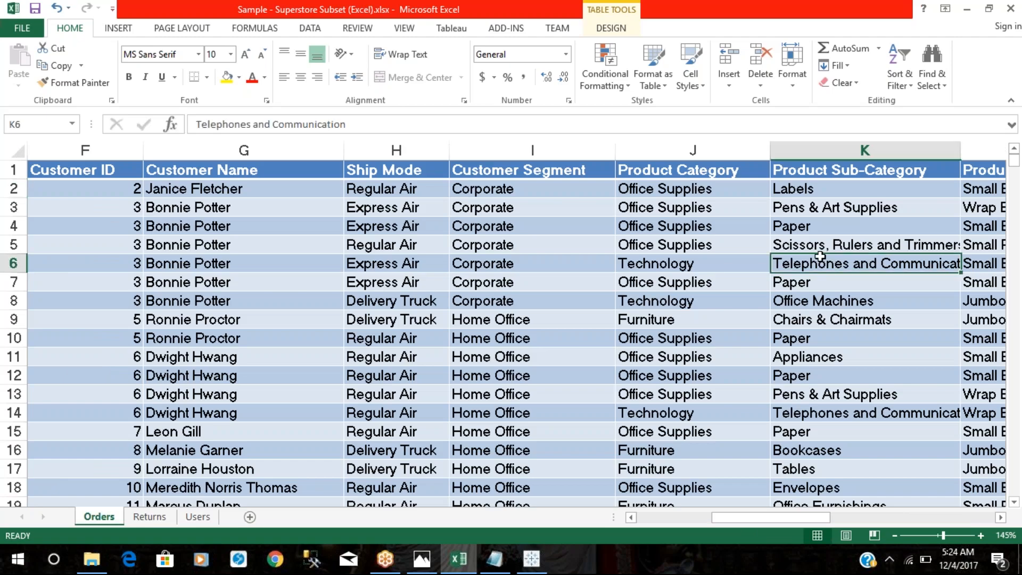
key("Right")
key("Right")
key("Right")
key("Right")
key("Right")
key("Right")
key("Right")
key("Right")
key("Right")
key("Right")
key("Right")
key("Right")
key("Right")
key("Right")
key("Right")
key("Right")
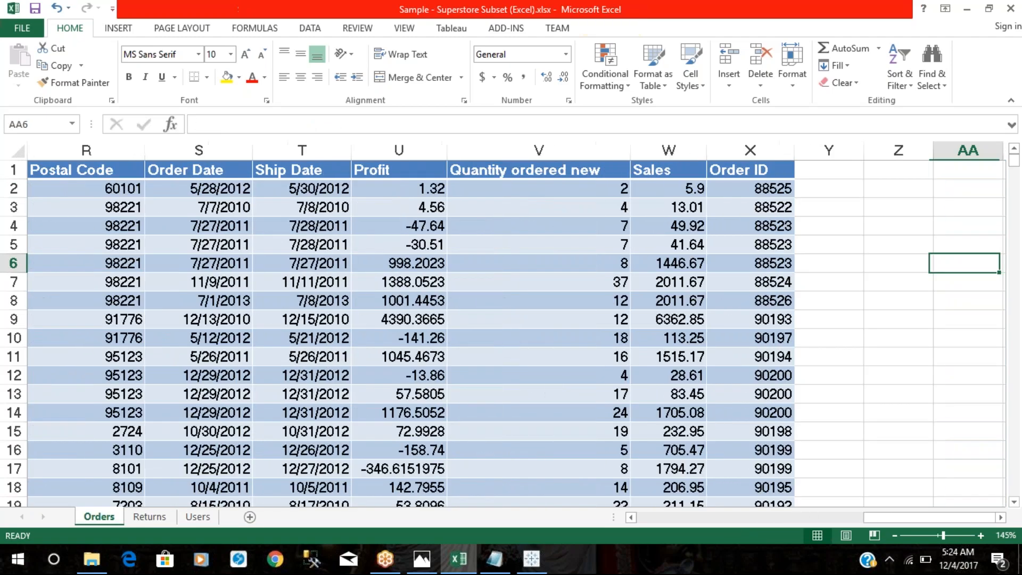
key("Right")
key("Right")
key("Right")
key("Right")
- Turn on filtering for the Orders table from the Order ID header and view the Order ID filter list
key("ctrl+Left")
key("ctrl+Up")
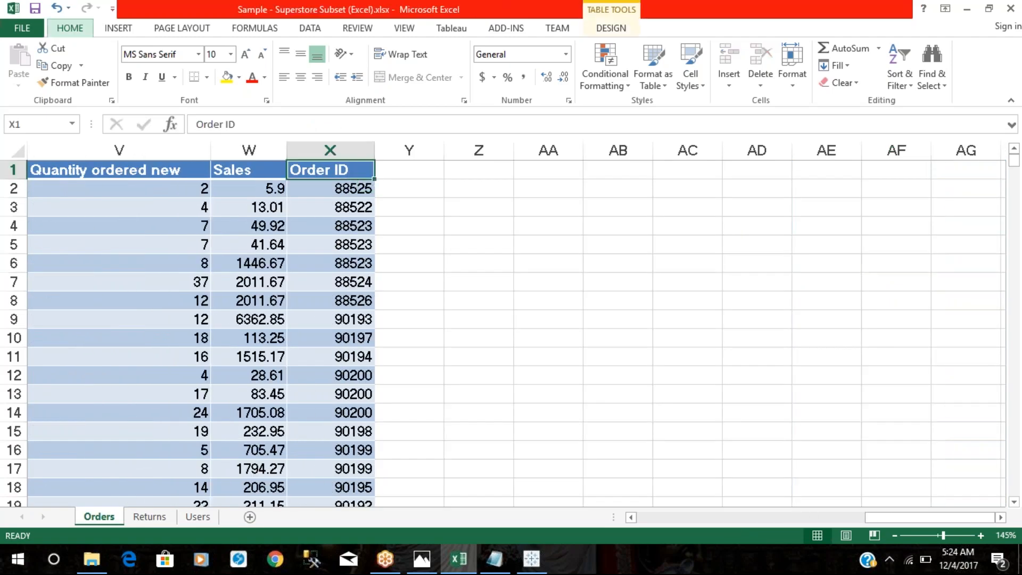
key("ctrl+shift+l")
left_click(368, 171)
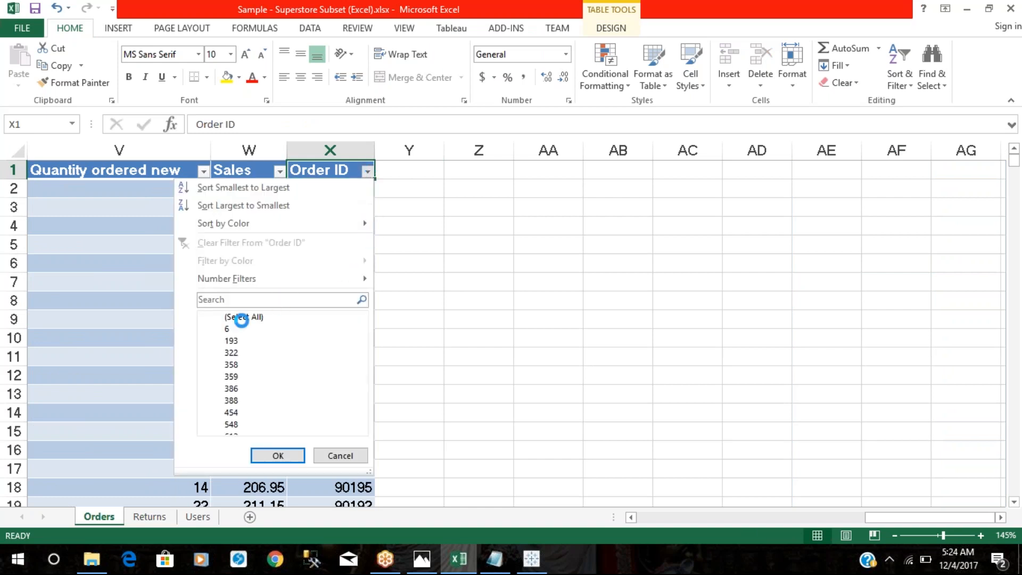
left_click(341, 456)
- Compare the order IDs in the Returns sheet with the Order ID filter list of the Orders sheet
left_click(150, 516)
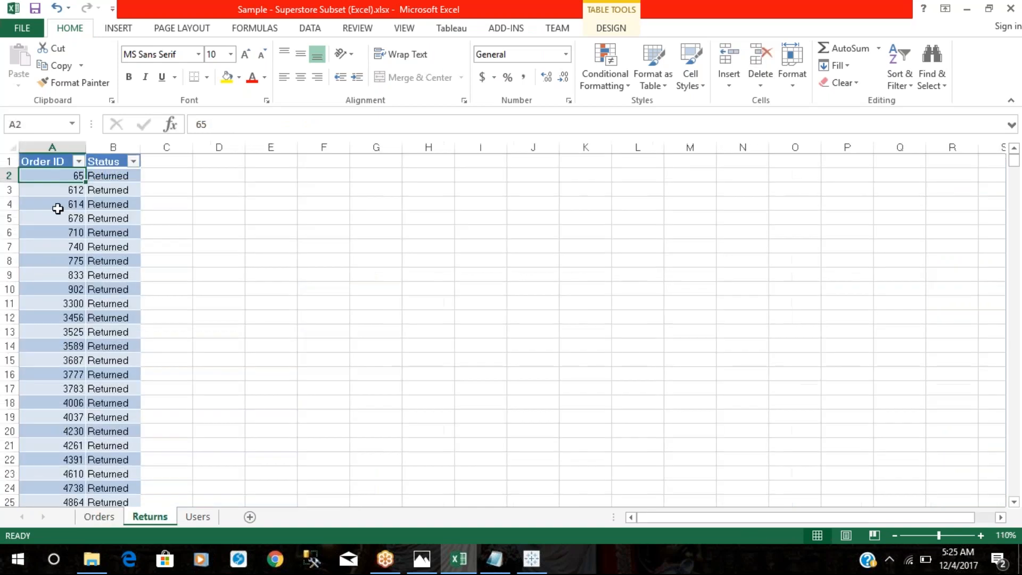
left_click(67, 275)
left_click(99, 517)
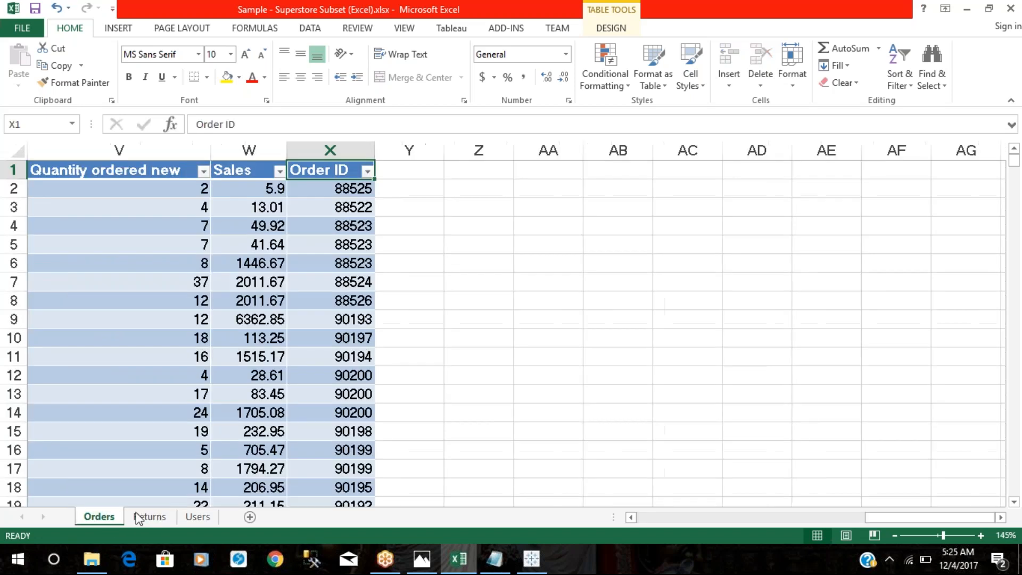
left_click(361, 168)
scroll(367, 409, "down", 3)
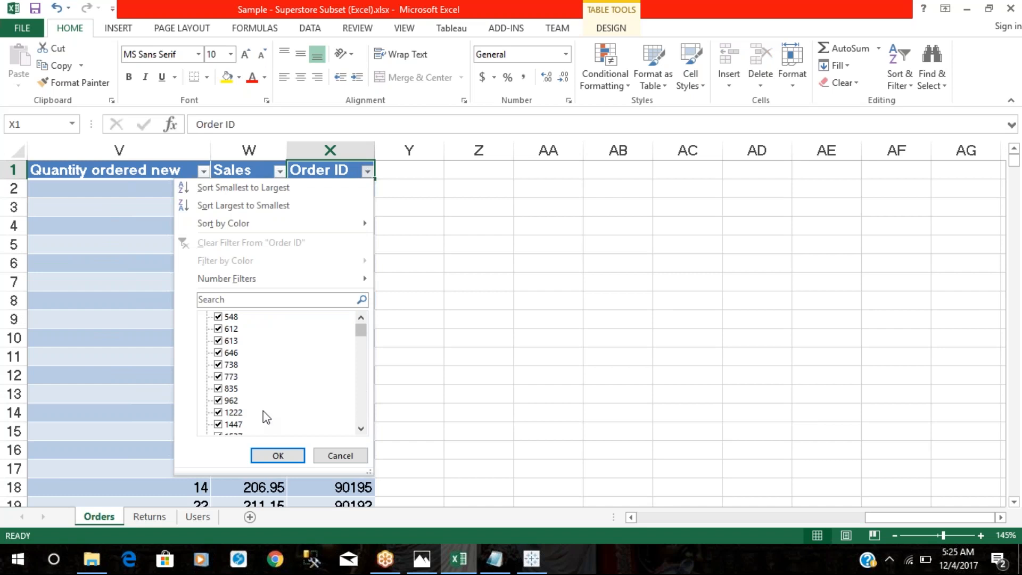
left_click(330, 461)
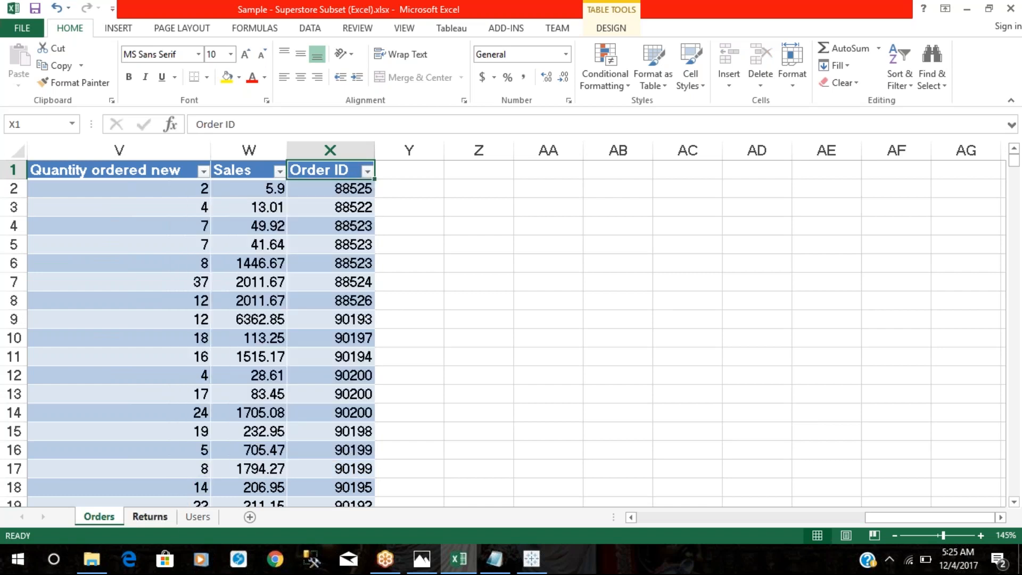
left_click(168, 518)
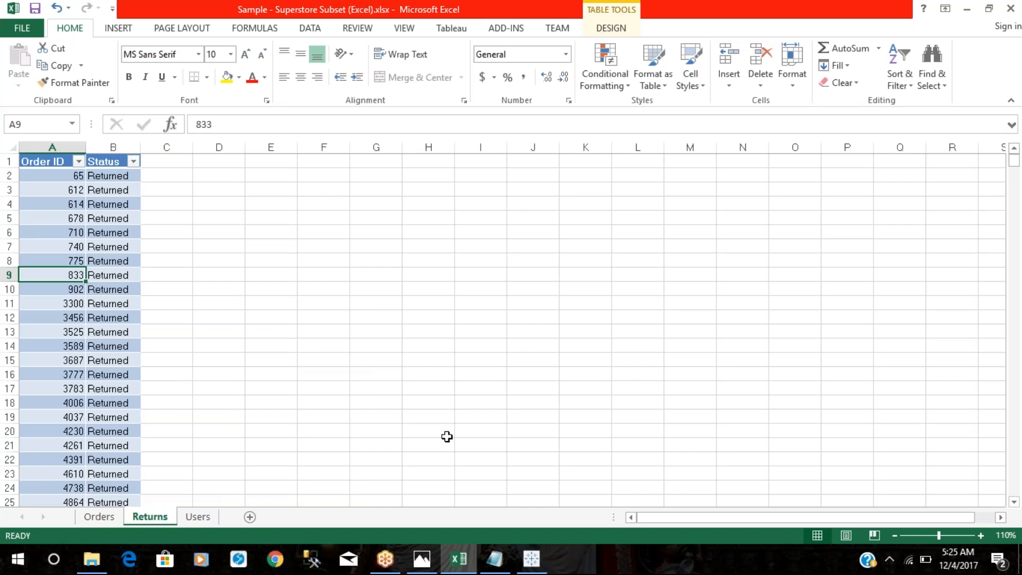
- Switch to Tableau and check the Orders, People and Returns joins against the CEO's report list in Notepad
left_click(531, 559)
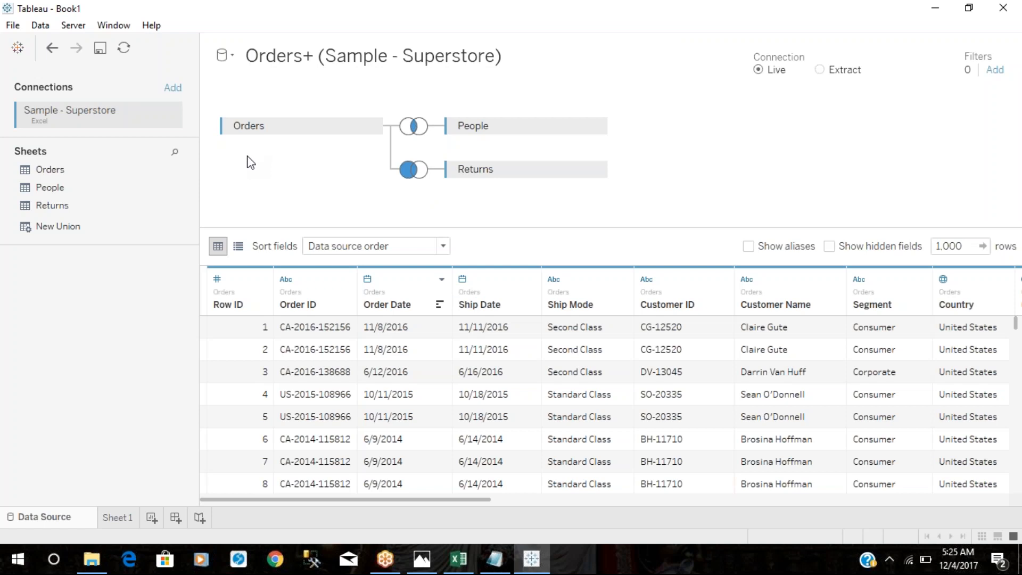
left_click(495, 559)
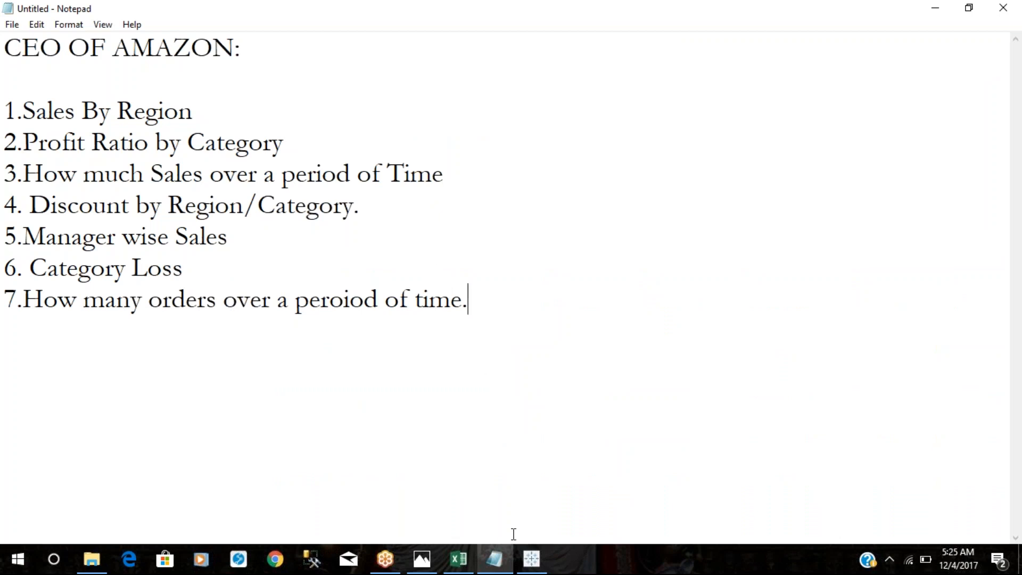
left_click(516, 554)
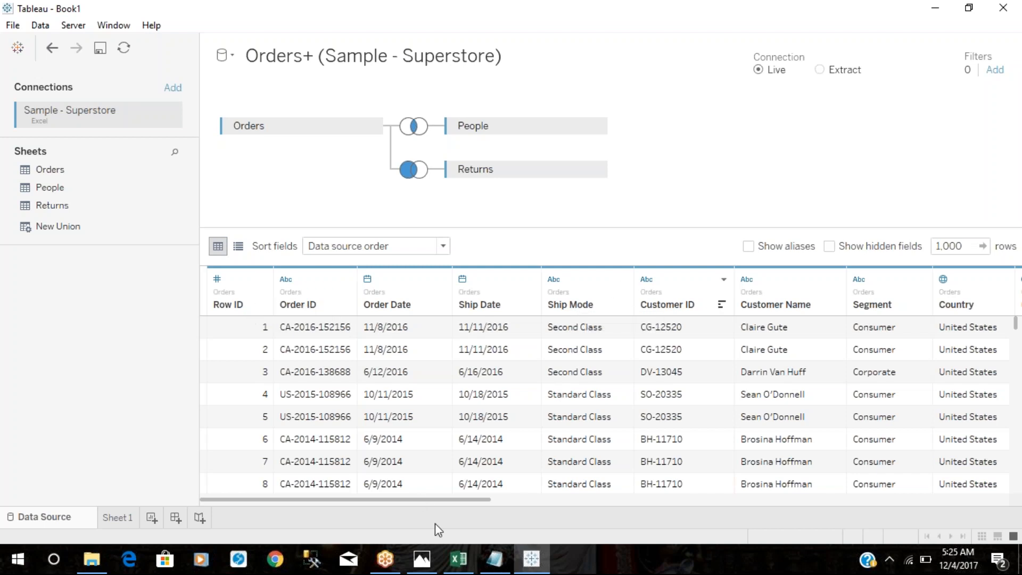
- Switch to Excel, show the Orders sheet and go back to its first cell, A1
left_click(459, 559)
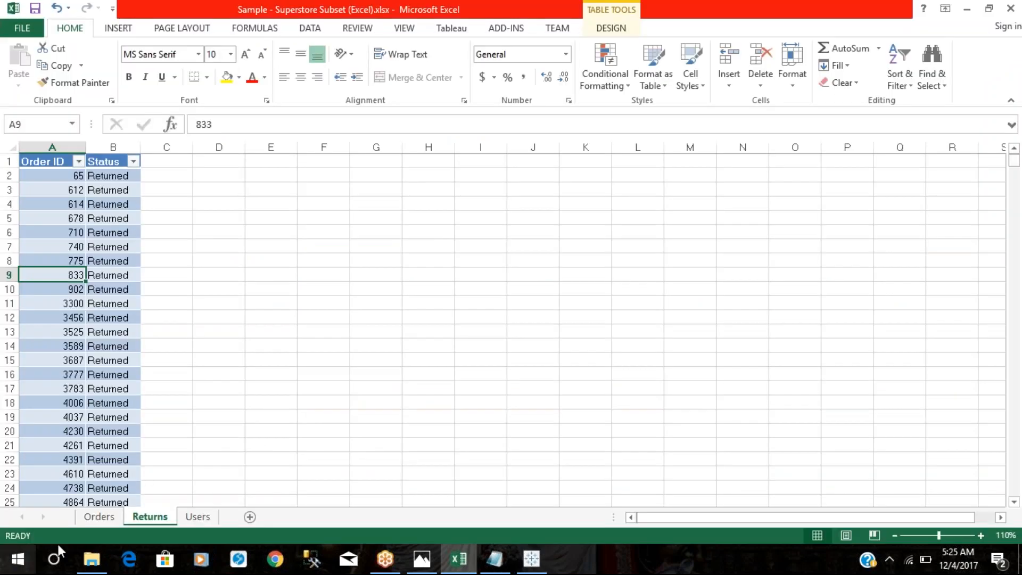
left_click(96, 517)
left_click(87, 281)
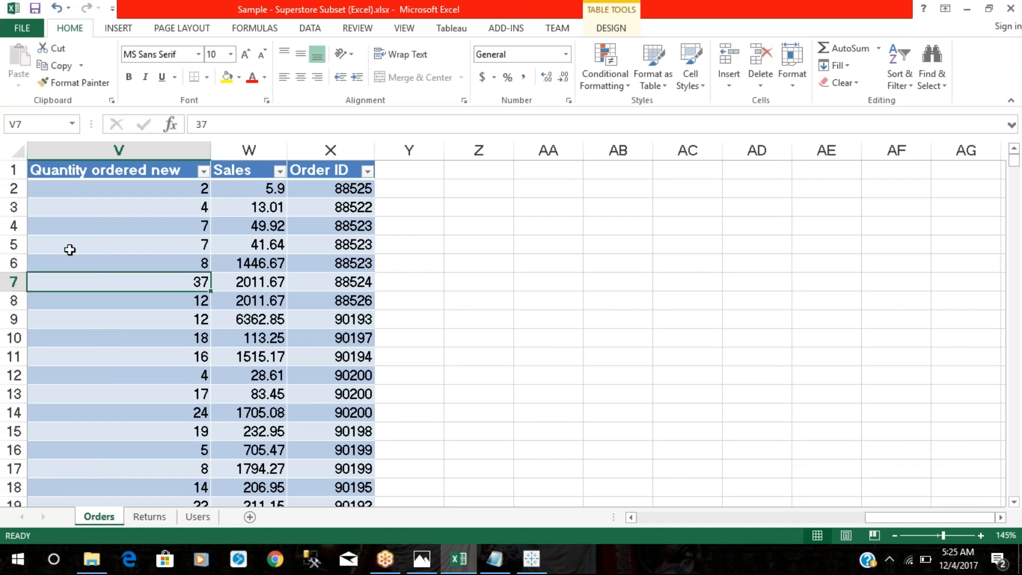
key("ctrl+Home")
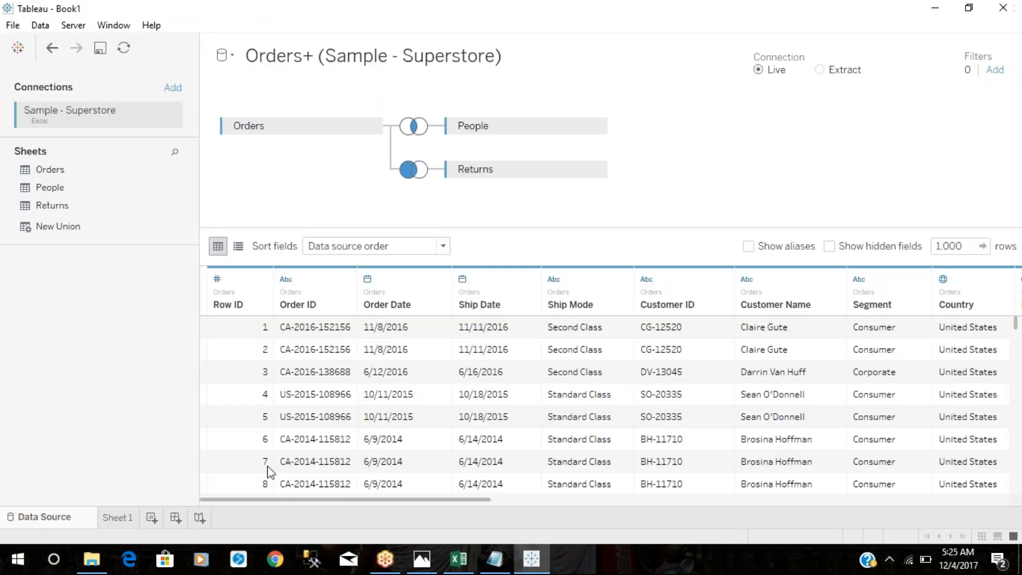
- Switch to Tableau, open the Sheet 1 worksheet and examine the Orders dimensions and the measures
left_click(531, 559)
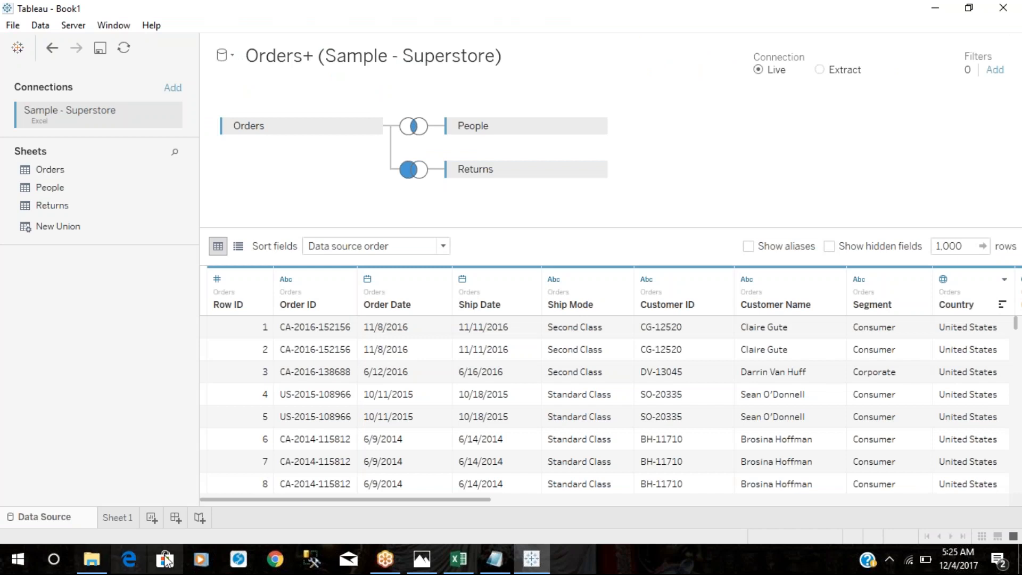
left_click(122, 520)
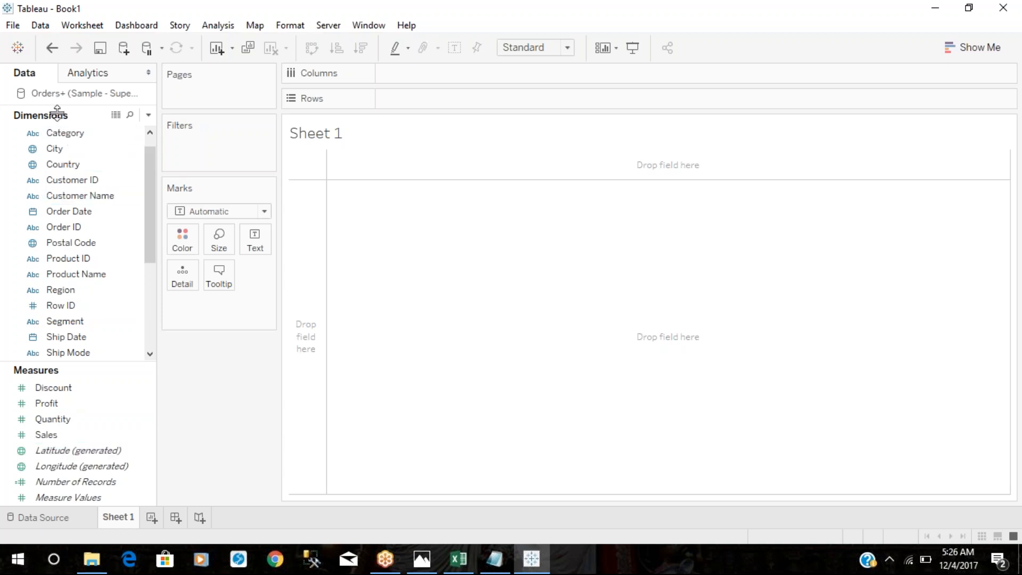
left_click(1003, 7)
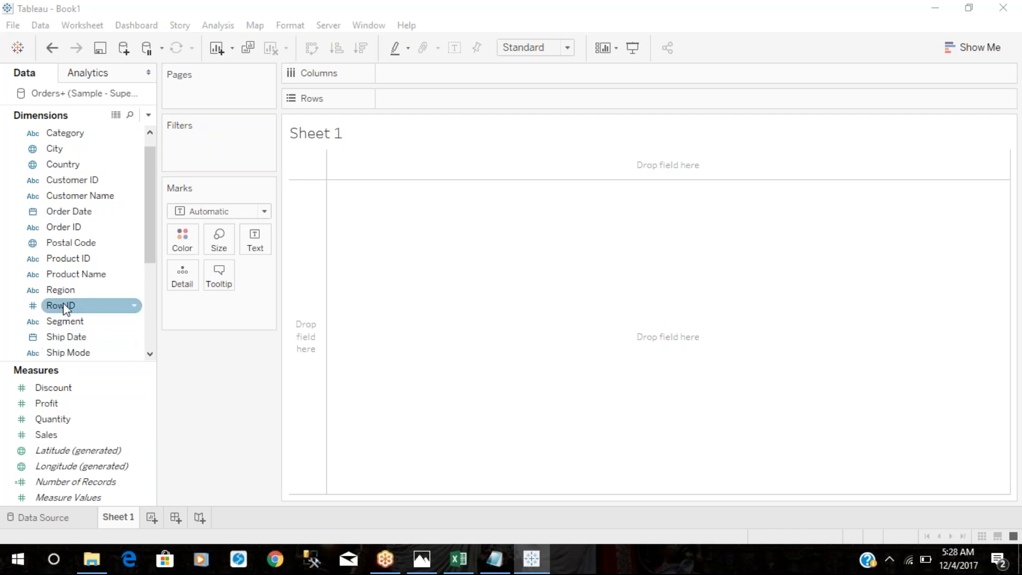
left_click_drag(148, 193, 150, 175)
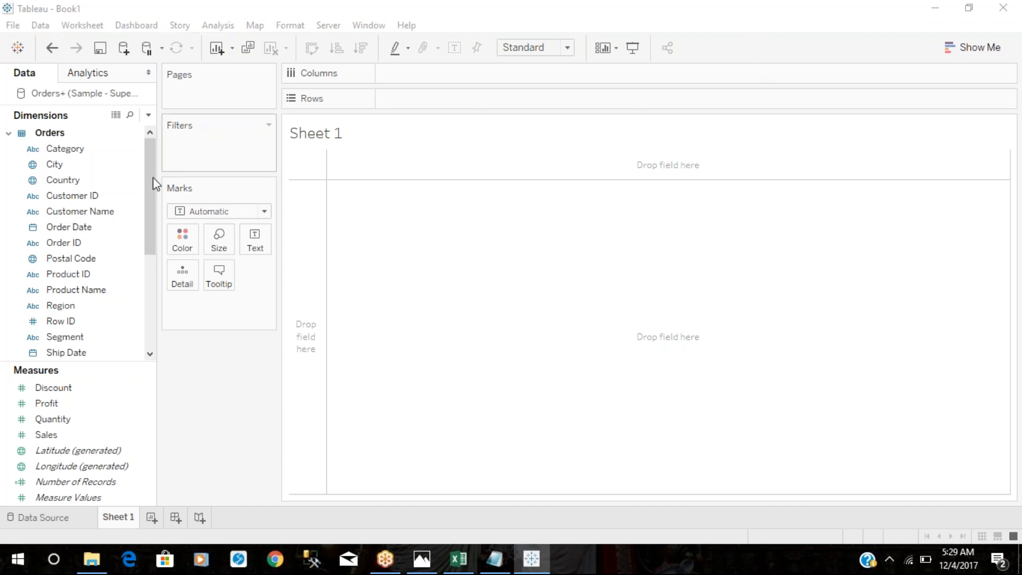
- Check the first report in the Notepad list and chart it on Sheet 1 with Region on Columns and Sales on Rows
left_click(494, 560)
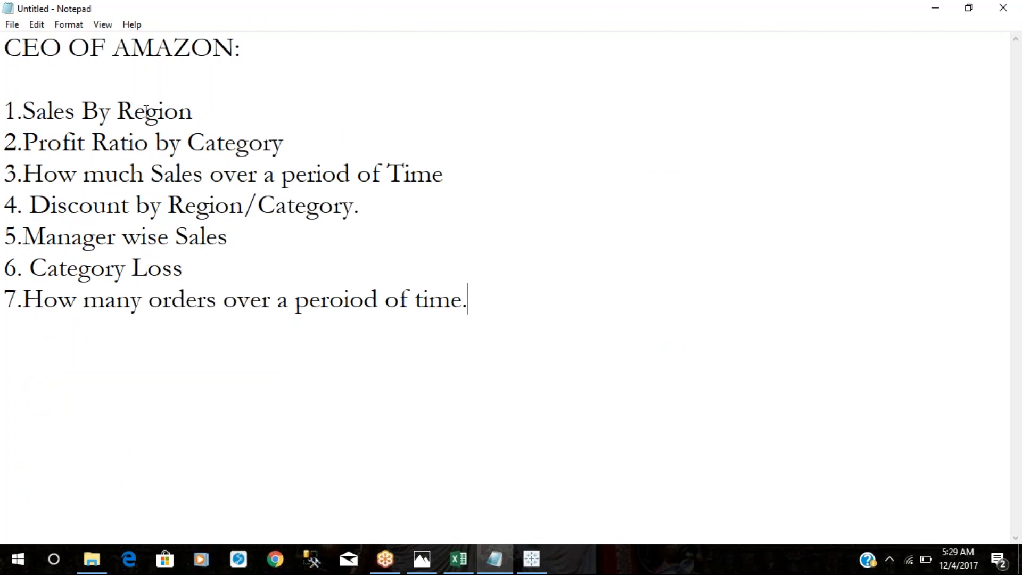
key("alt+Tab")
left_click_drag(147, 175, 149, 256)
left_click(72, 144)
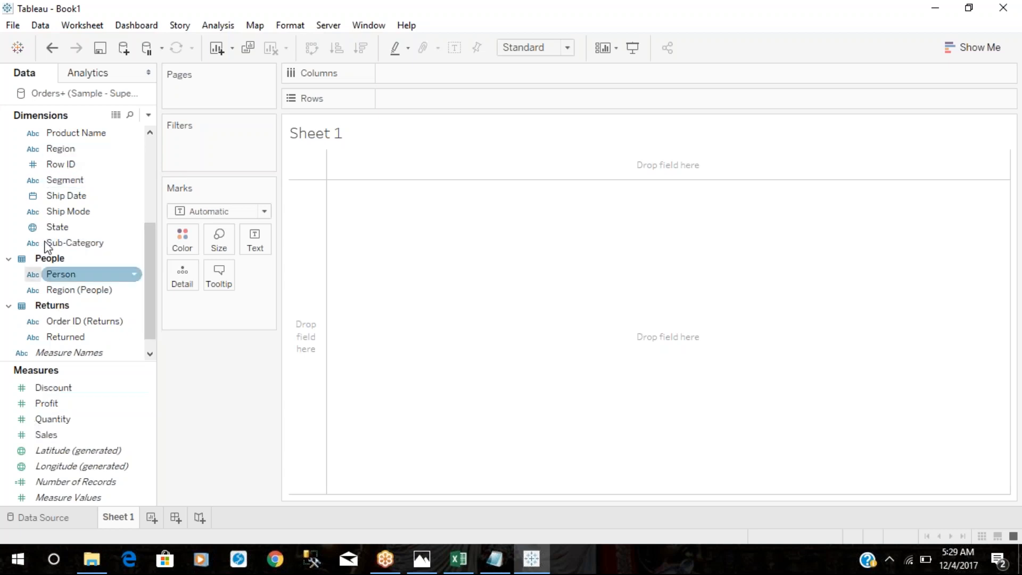
left_click_drag(61, 148, 383, 73)
mouse_move(69, 440)
left_mouse_down()
mouse_move(357, 211)
mouse_move(427, 107)
mouse_move(404, 99)
mouse_move(415, 89)
left_mouse_up()
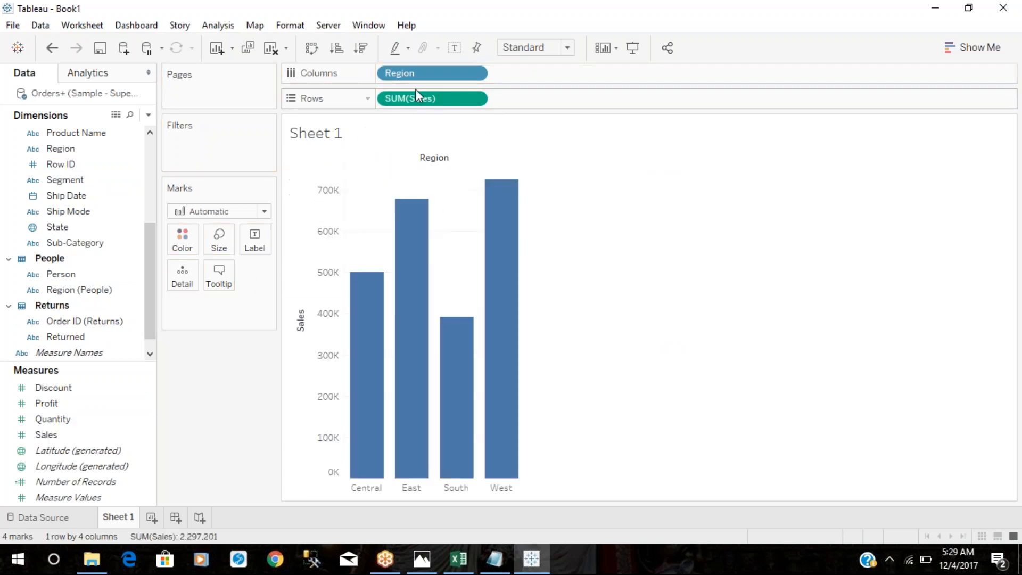
- Show mark labels on the Region sales bars and fit the chart to Entire View
left_click(454, 48)
left_click(558, 51)
left_click(558, 105)
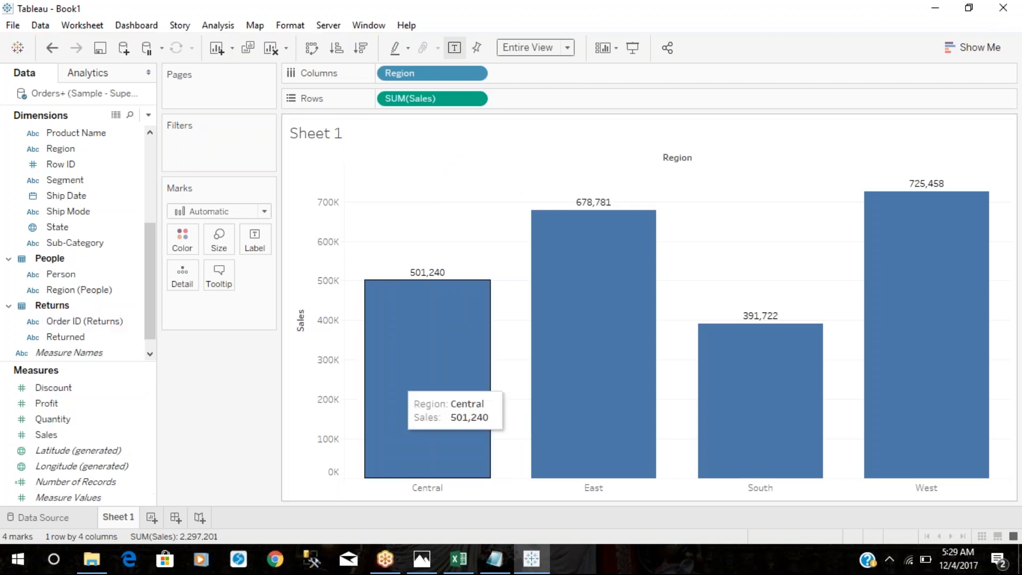
- Switch to Excel to examine the raw data of the Orders sheet, and return to the Tableau chart
left_click(458, 559)
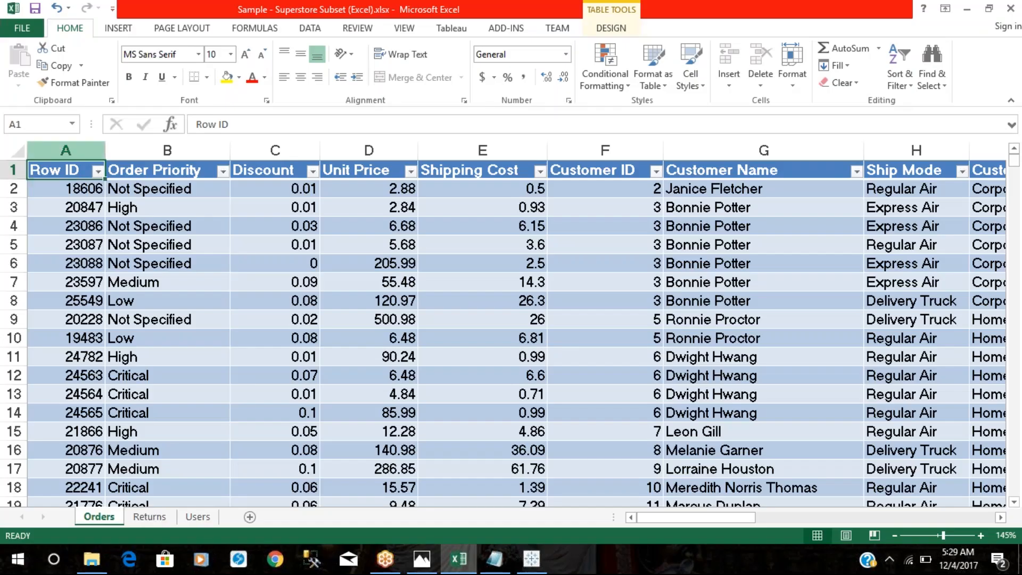
left_click(243, 288)
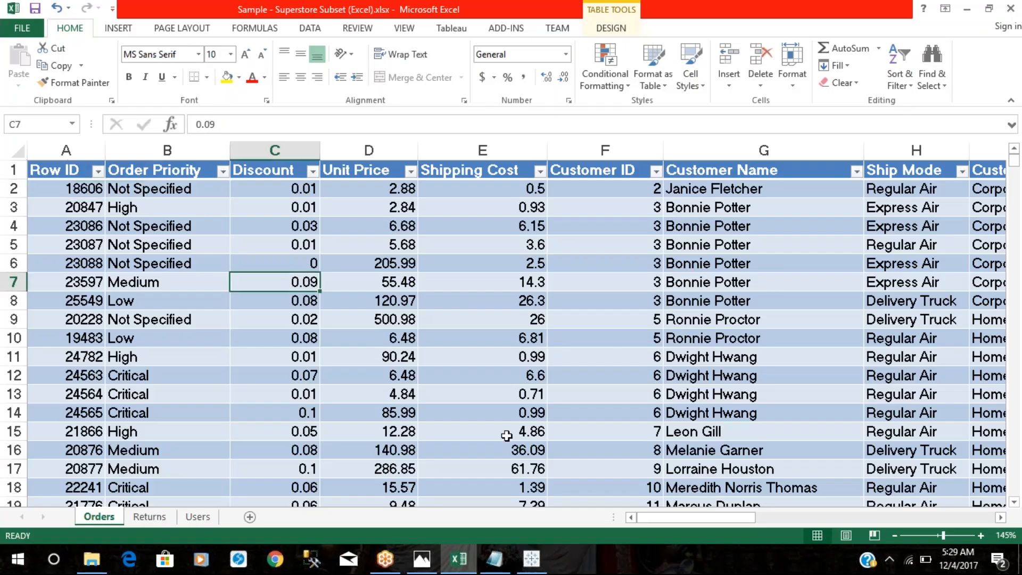
left_click(531, 558)
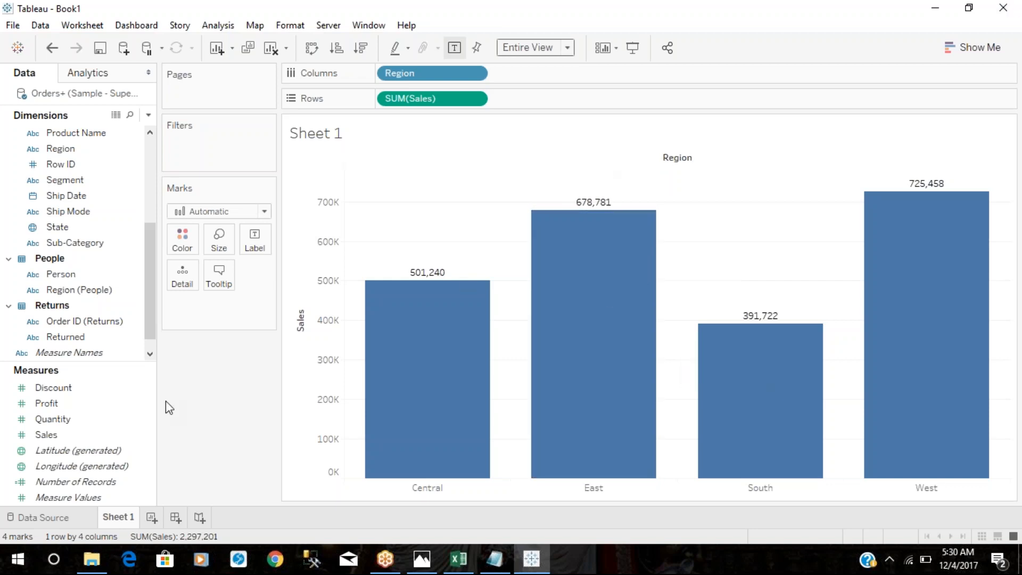
- Rename Sheet 1 as Region Wise Sales
double_click(116, 519)
type("Region Wie SL")
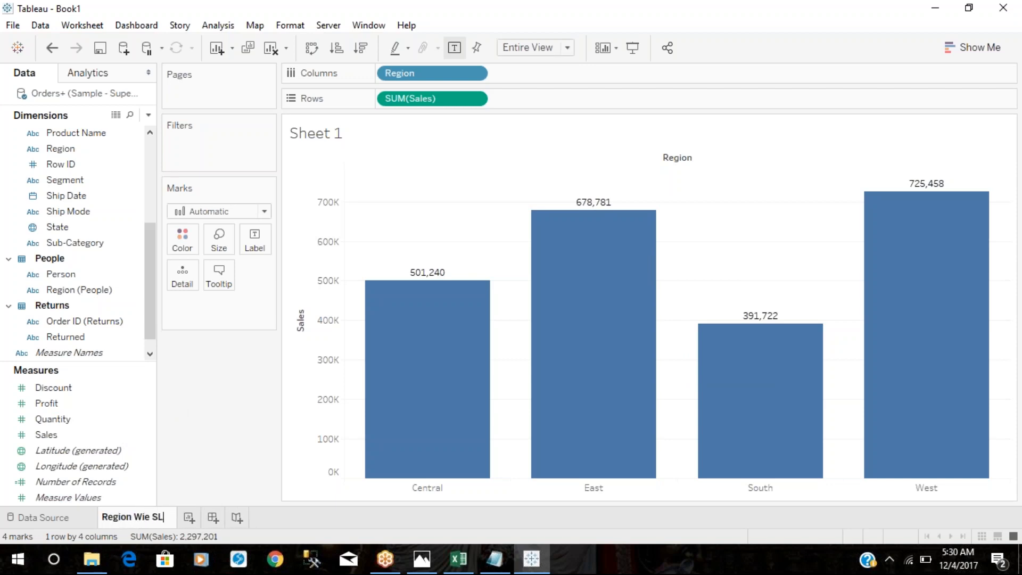
key("BackSpace")
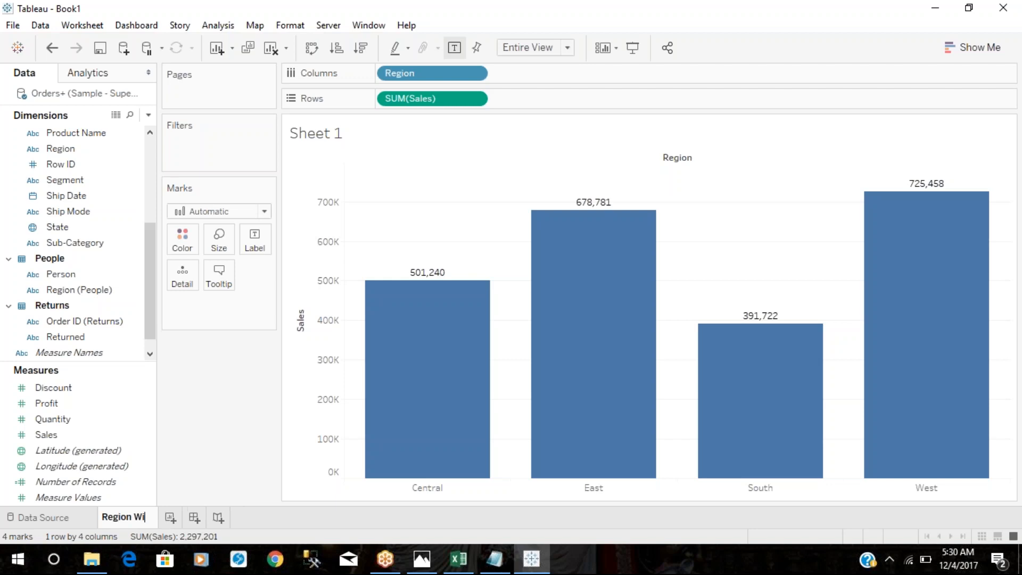
type("se Sales")
key("Return")
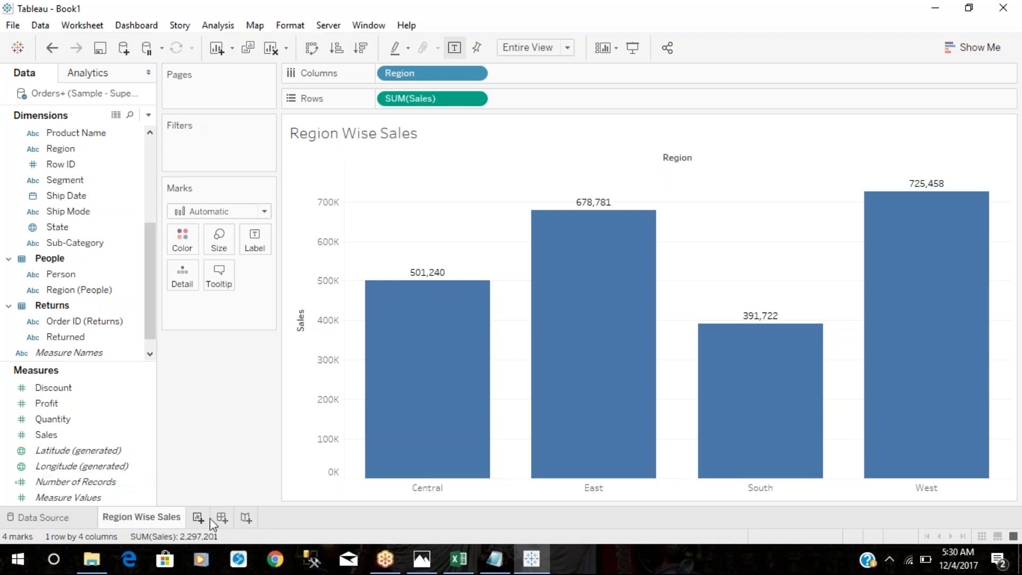
- Add a new worksheet and check the Profit Ratio by Category report in the Notepad list
left_click(202, 518)
key("alt+Tab")
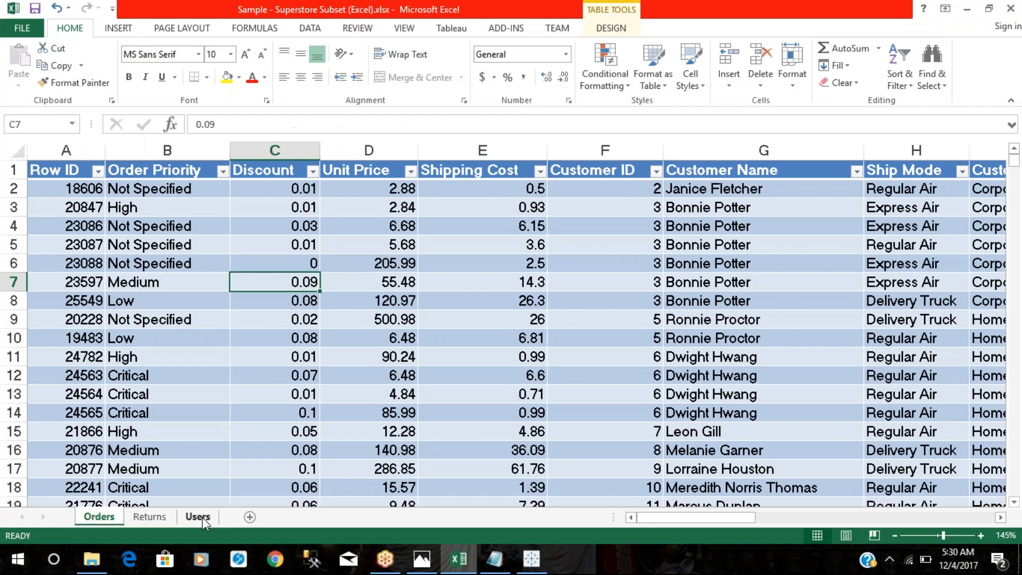
left_click(503, 546)
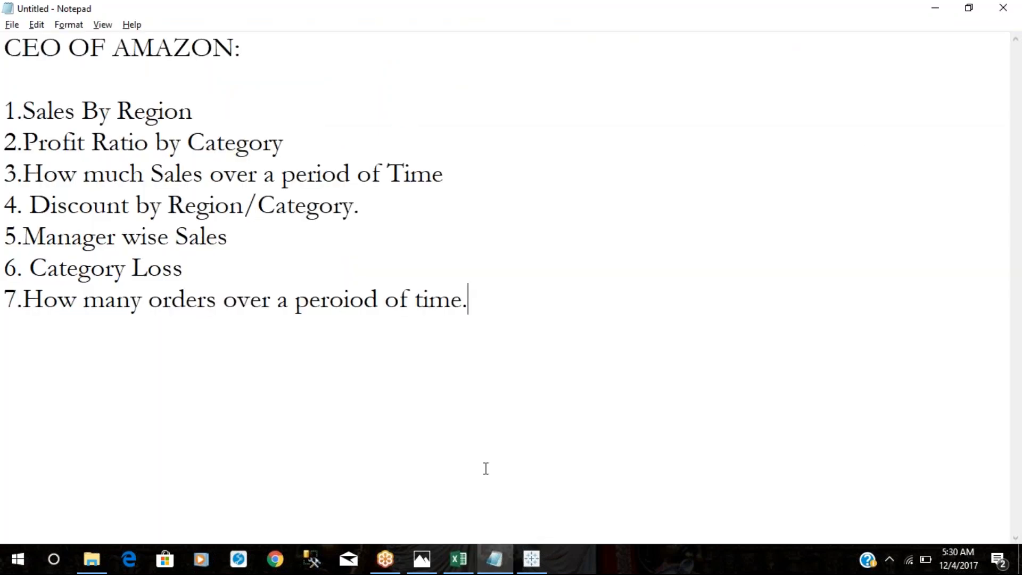
left_click(531, 559)
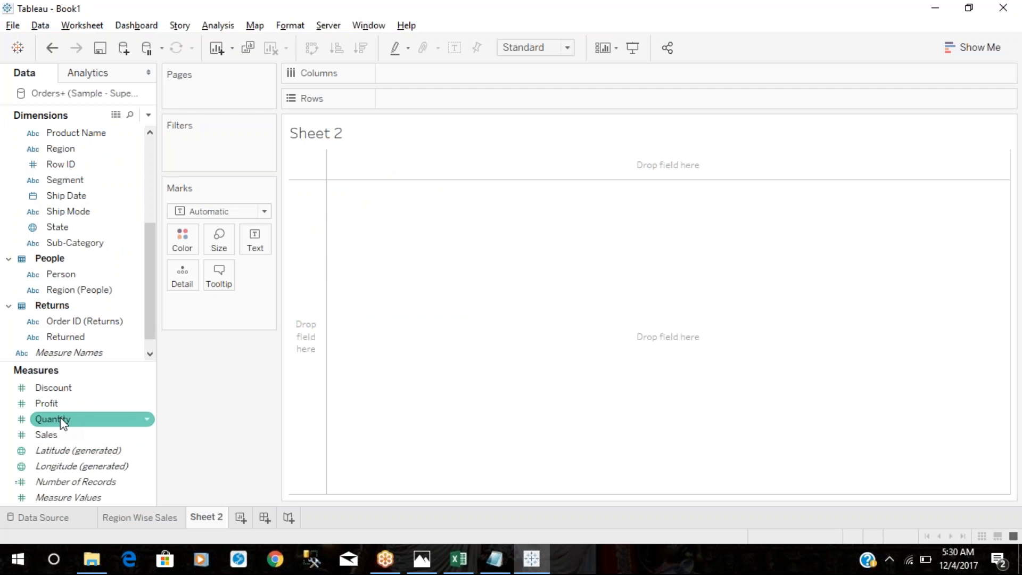
key("alt+Tab")
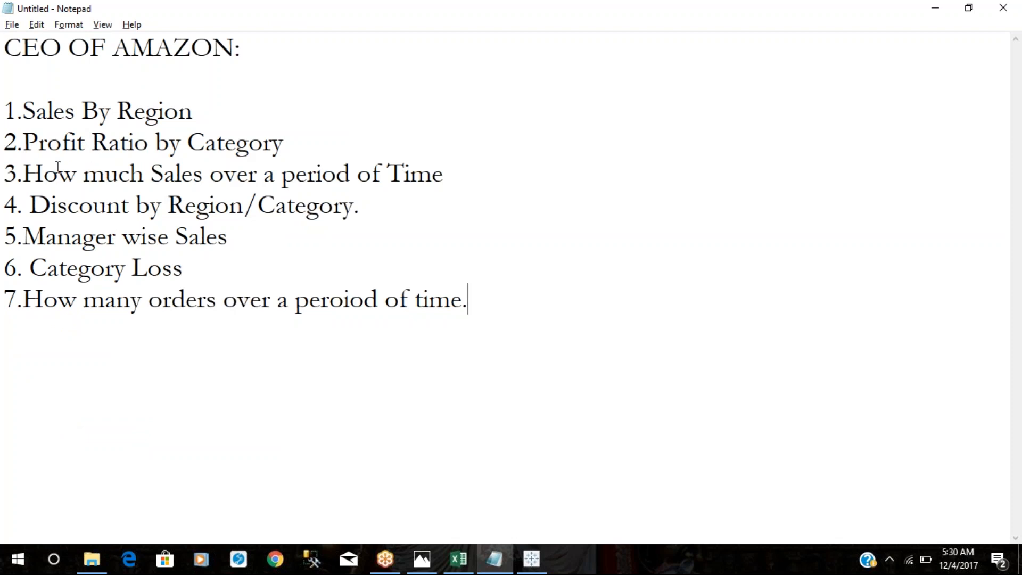
key("alt+Tab")
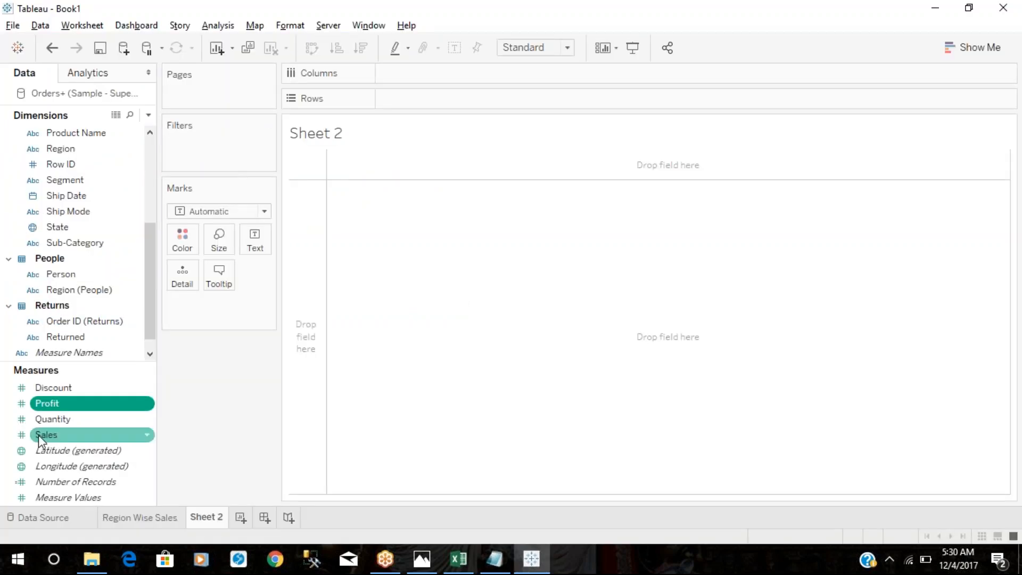
- Chart profit by category on Sheet 2 with Category on Columns and Profit on Rows, and show mark labels
scroll(89, 218, "up", 4)
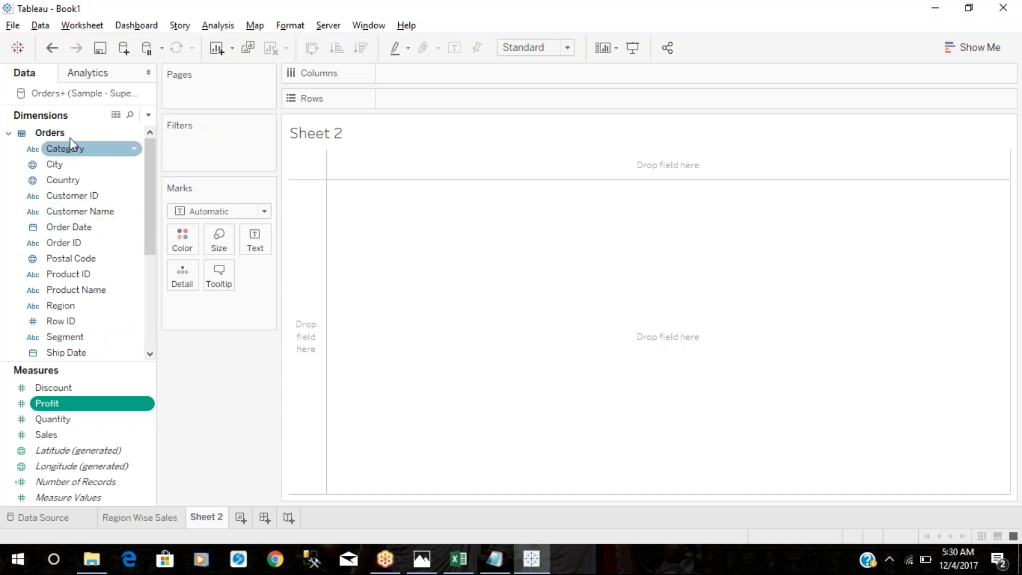
left_click_drag(65, 149, 428, 73)
left_click_drag(79, 409, 458, 105)
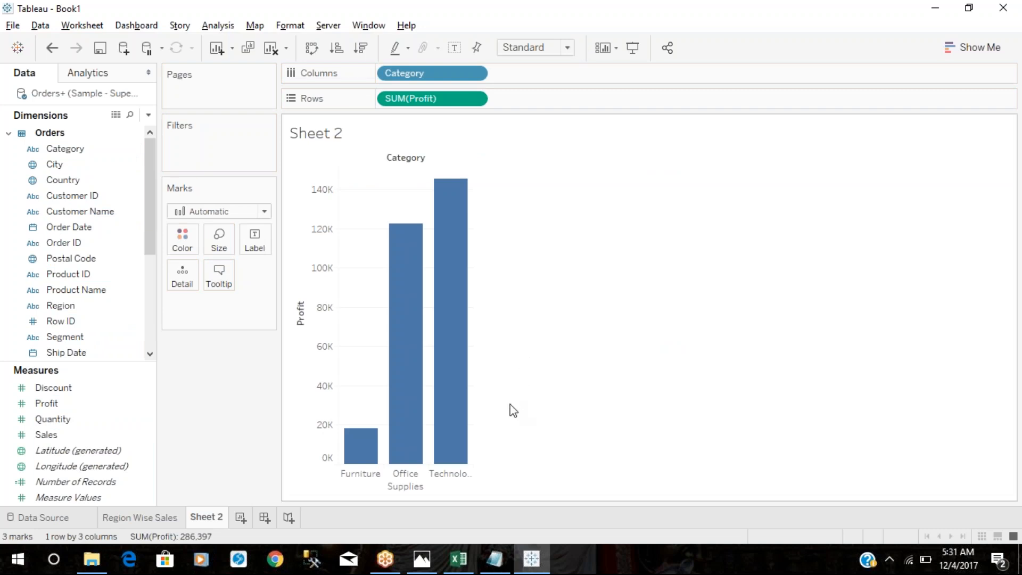
left_click(455, 49)
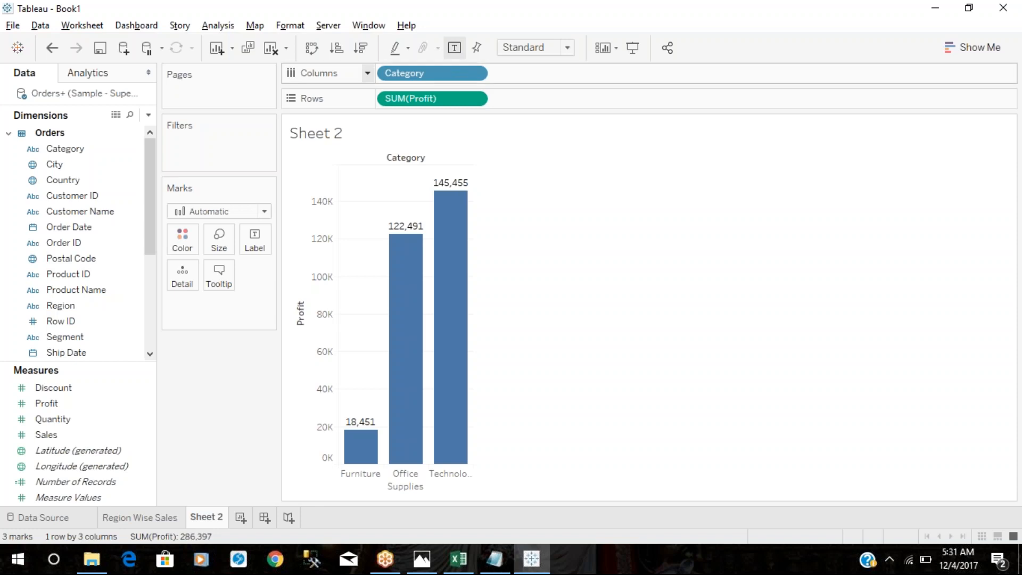
- Break the profit chart down by adding Sub-Category after Category on Columns, and fit it to Entire View
scroll(64, 234, "down", 4)
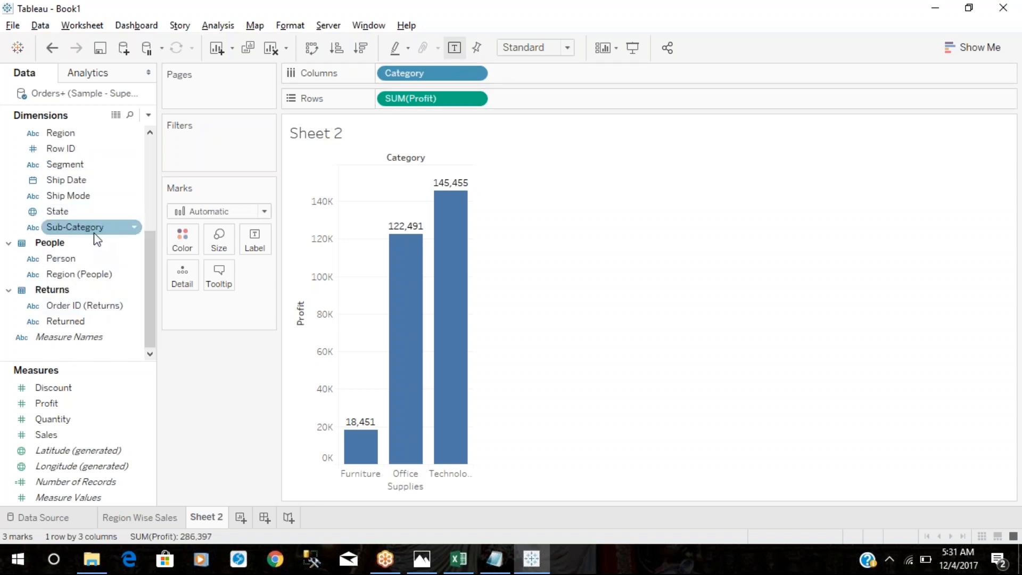
mouse_move(94, 228)
left_mouse_down()
mouse_move(440, 139)
mouse_move(553, 78)
left_mouse_up()
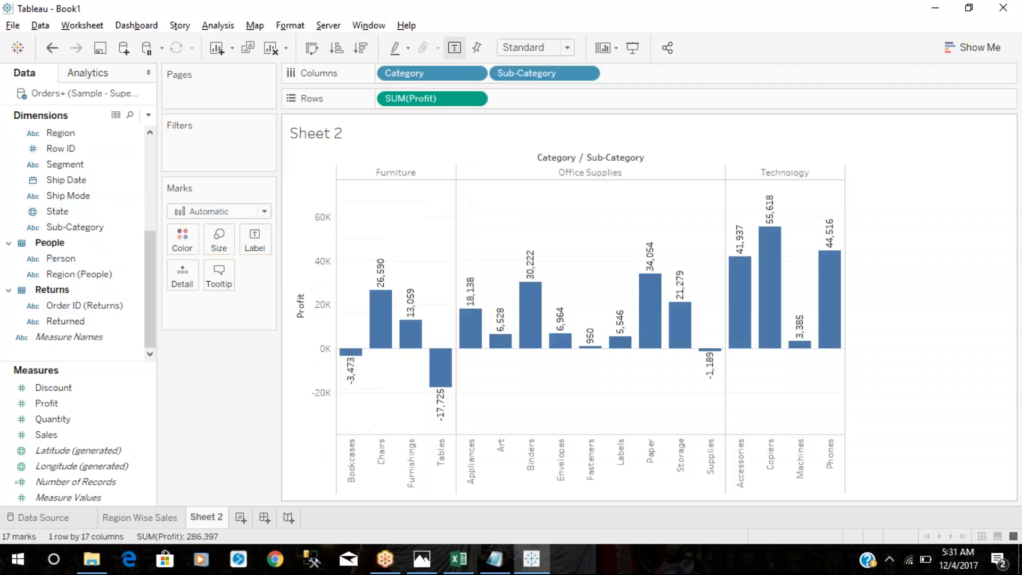
left_click(521, 47)
left_click(517, 108)
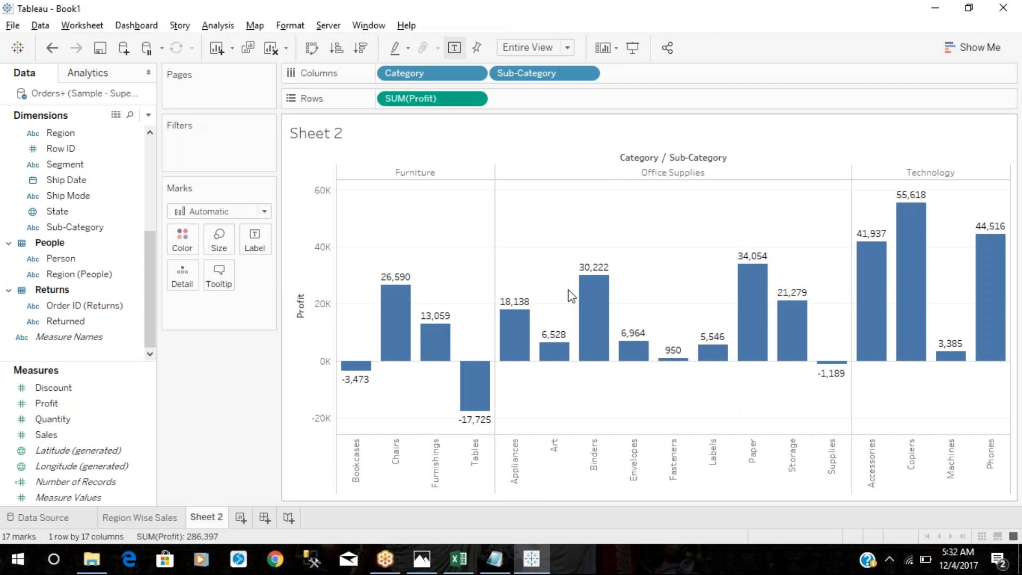
- Color the Sheet 2 bars by Profit with the Red-Green Diverging palette, using the full color range
left_click(106, 404)
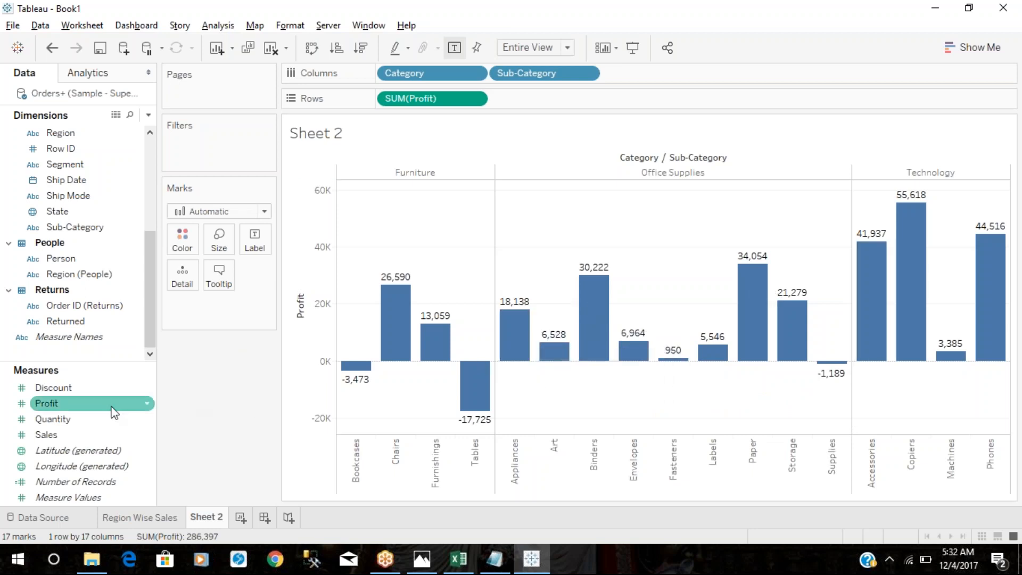
left_click_drag(62, 409, 182, 241)
left_click(182, 239)
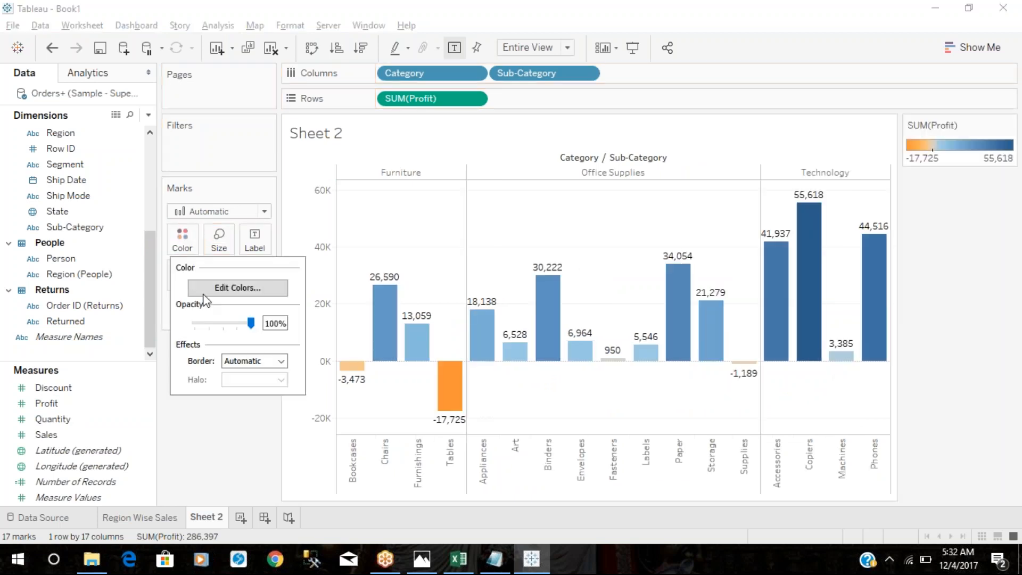
left_click(224, 288)
left_click(514, 216)
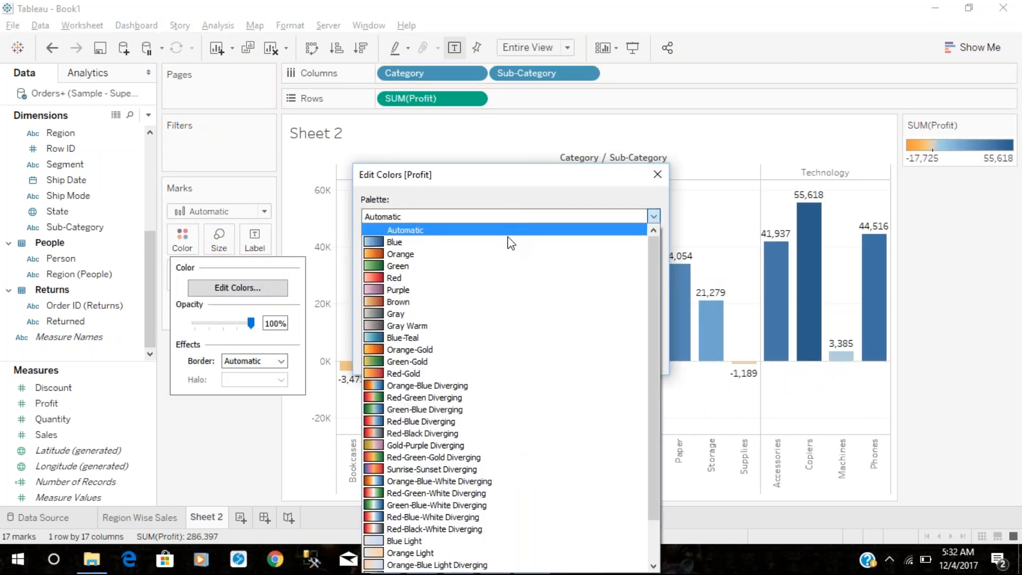
left_click(487, 398)
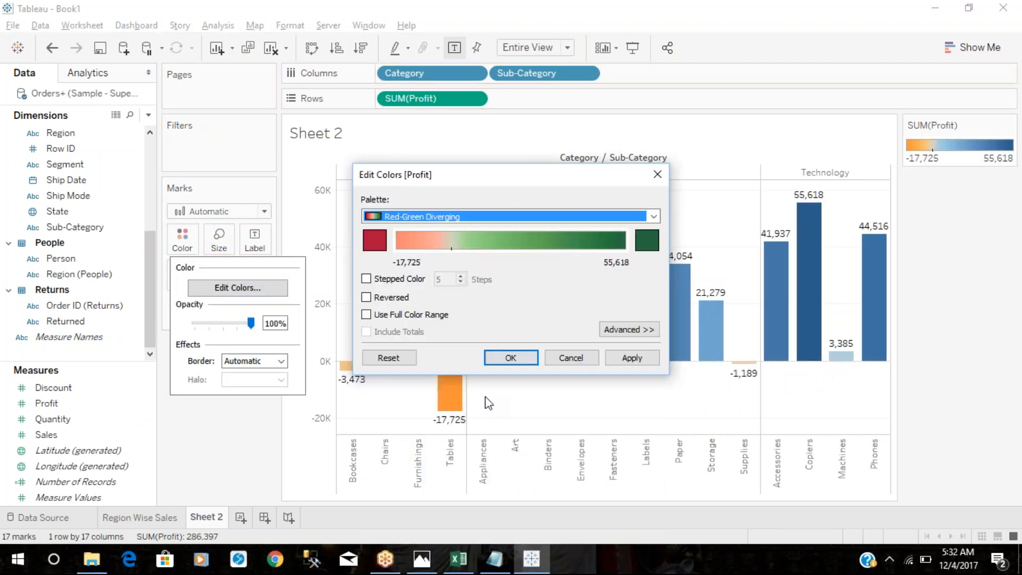
left_click(402, 316)
left_click(511, 358)
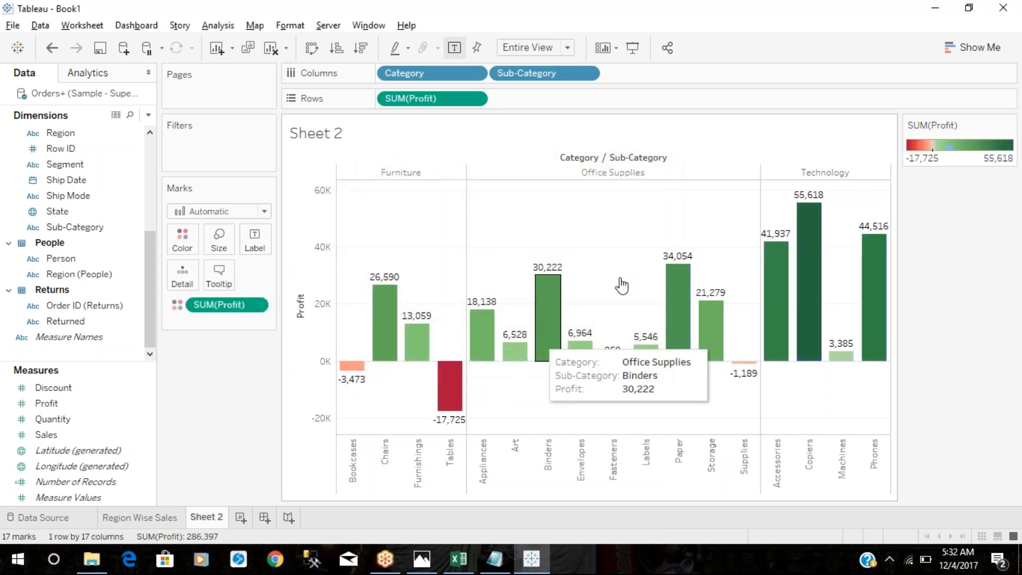
- Move the Profit color legend below the Marks card and preview the chart in presentation mode
left_click_drag(970, 118, 209, 352)
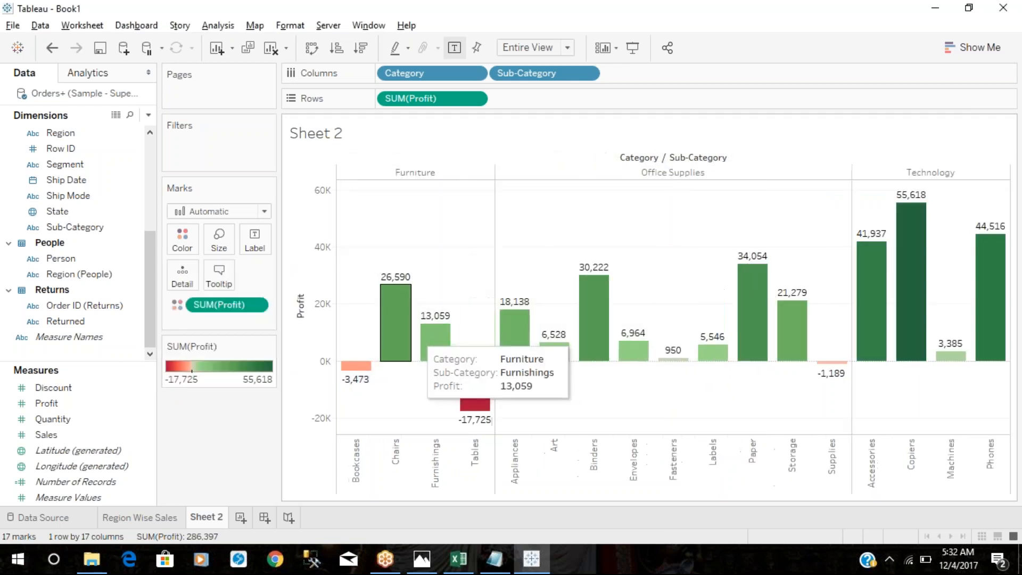
left_click(632, 47)
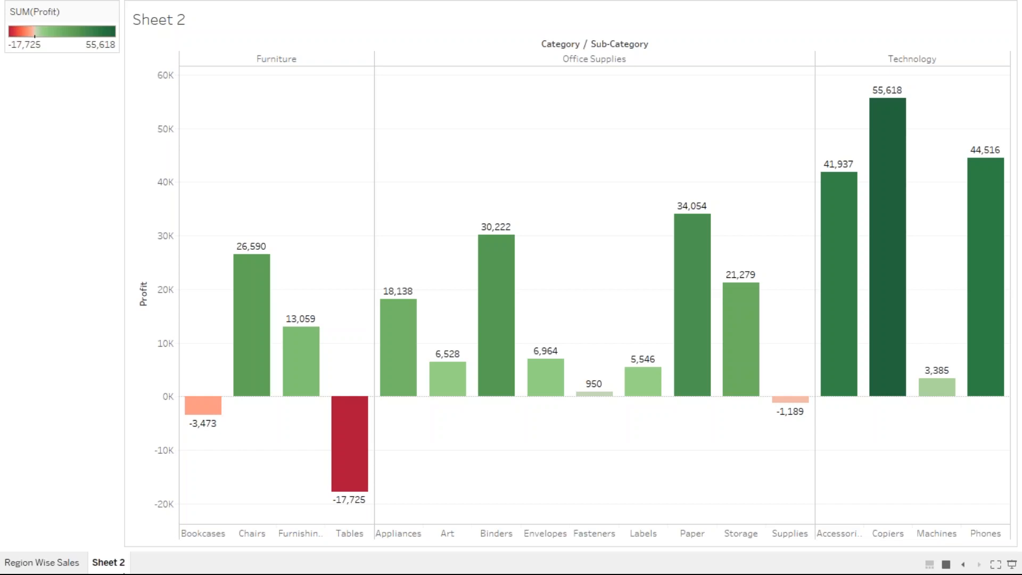
key("Escape")
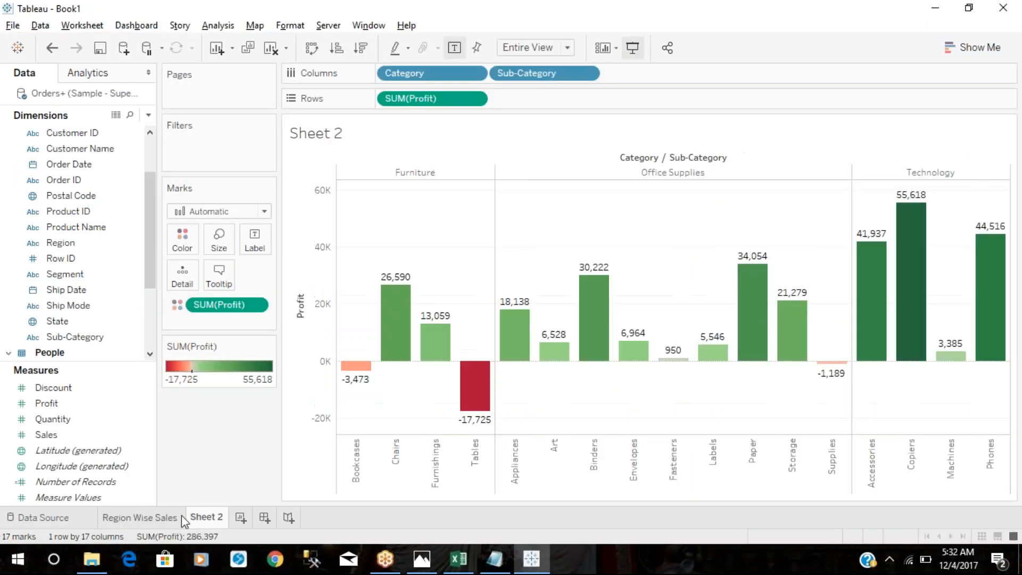
- Rename Sheet 2 as Cat wise Profit\ and check the Notepad list for the sales over time report
type("Cat wise Profit\\")
key("alt+Tab")
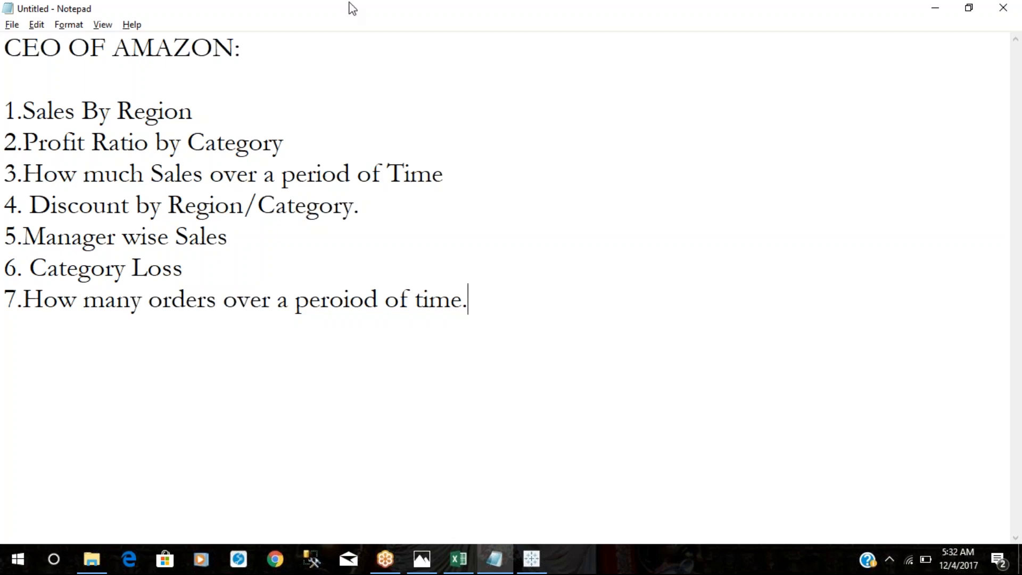
key("alt+Tab")
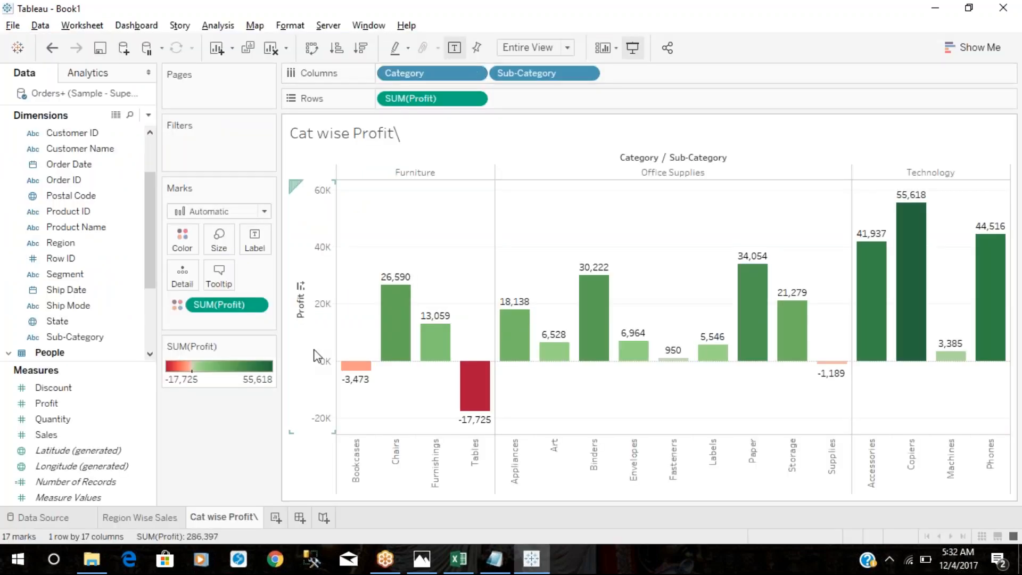
- Add a worksheet charting sales over time with Order Date on Columns and Sales on Rows, and show mark labels
left_click(275, 517)
scroll(118, 249, "up", 3)
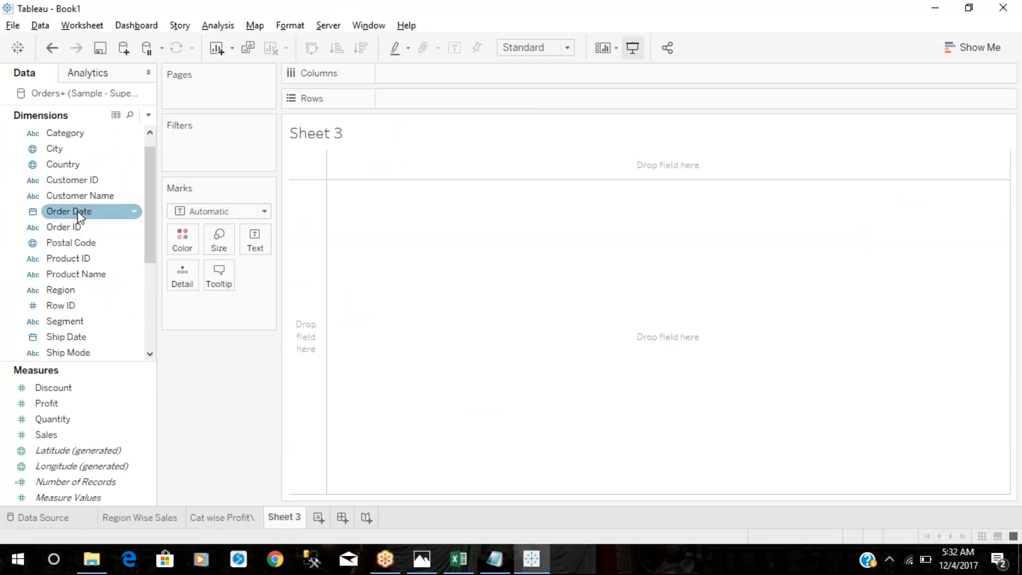
left_click_drag(77, 211, 437, 75)
left_click_drag(46, 434, 404, 98)
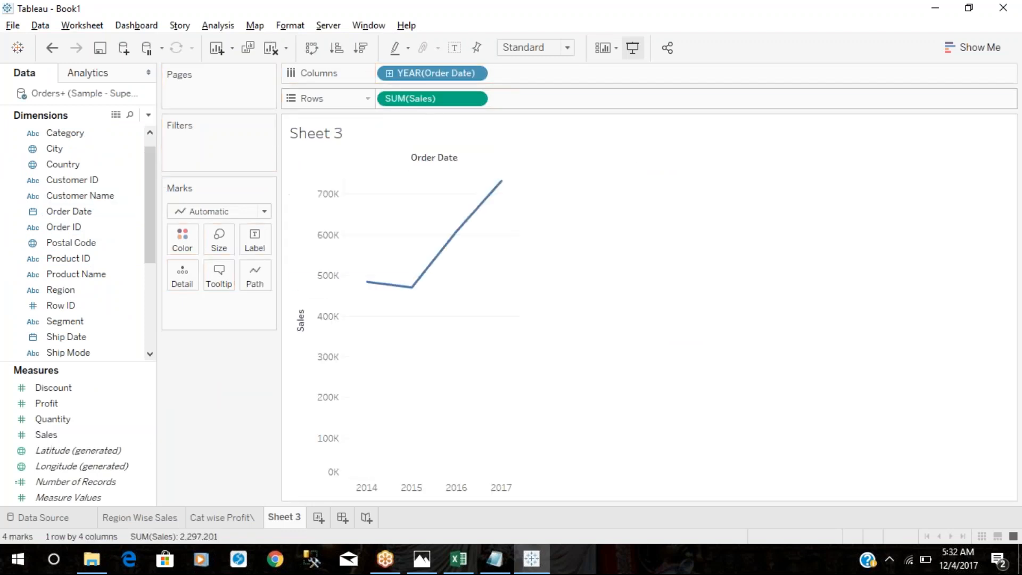
left_click(450, 51)
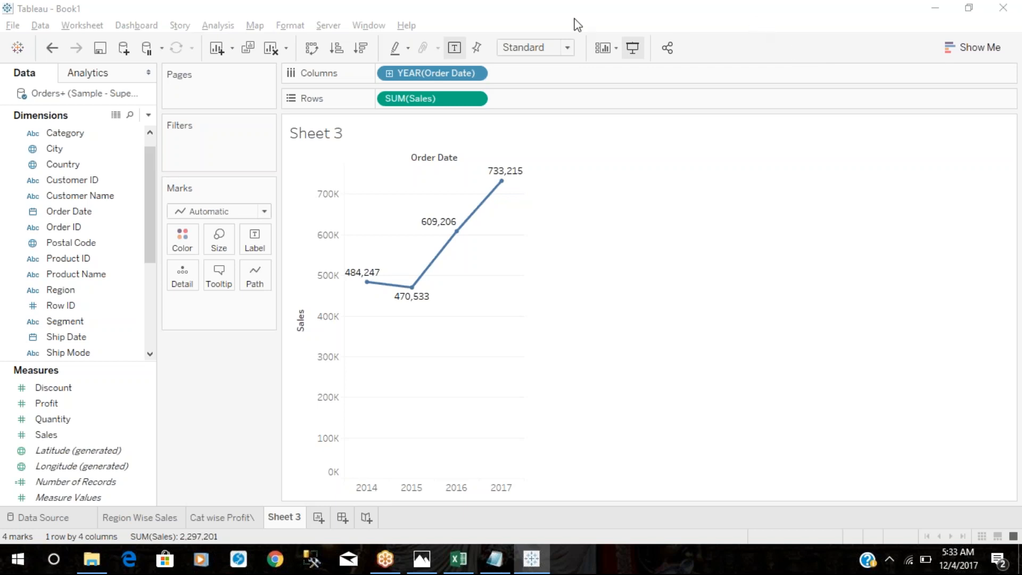
- Drill Order Date down from year to quarter in the sales chart and fit it to Entire View
left_click(389, 7)
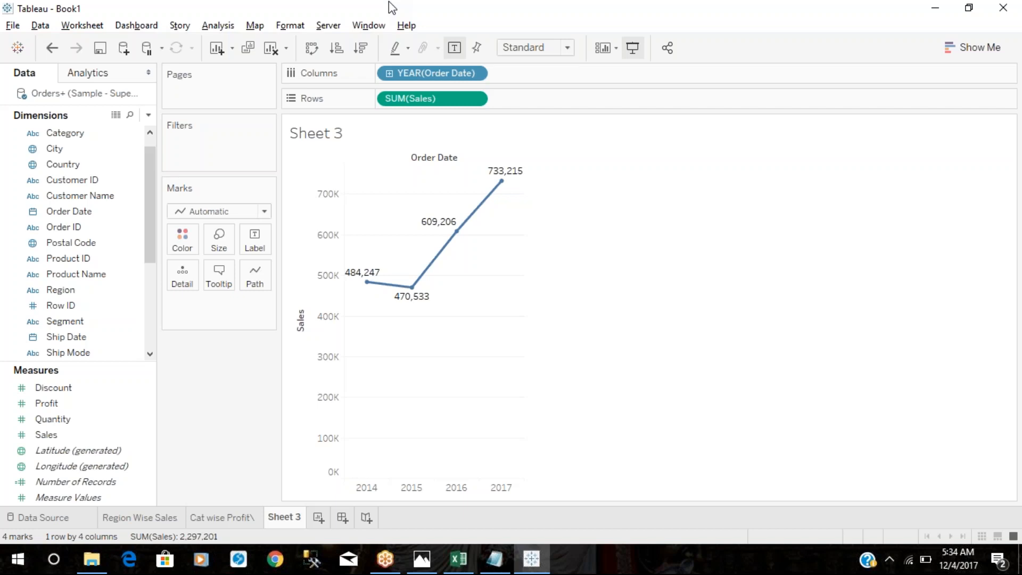
left_click(391, 75)
left_click(568, 51)
left_click(549, 109)
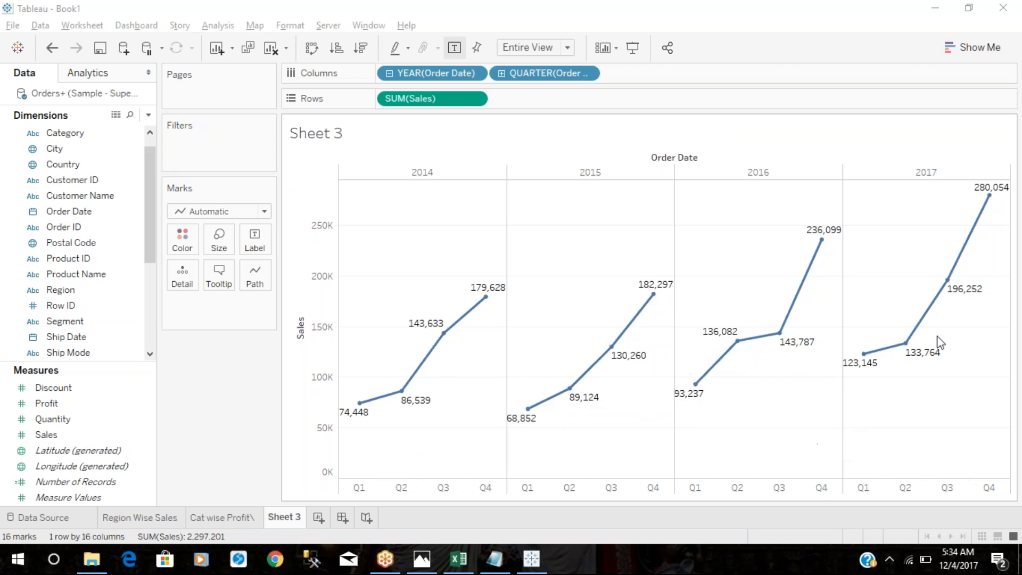
- Expand the Order Date hierarchy to month and day, and collapse it back to quarters
mouse_move(863, 353)
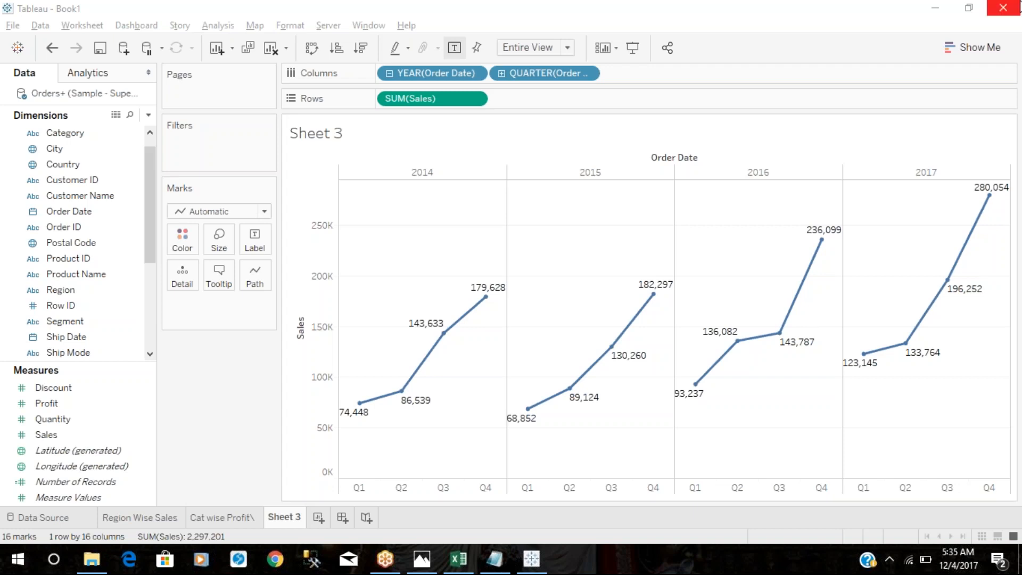
left_click(502, 74)
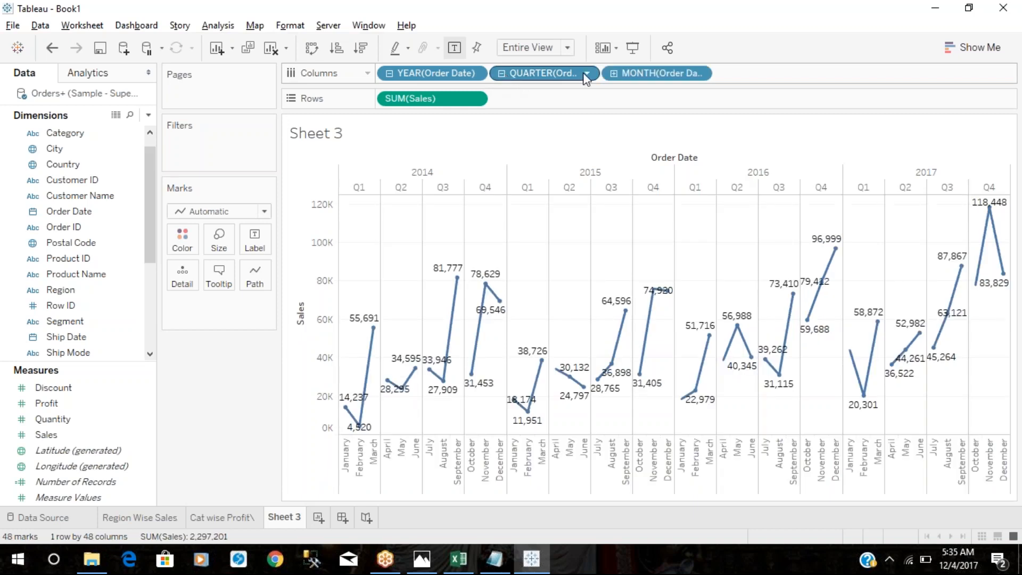
left_click(614, 74)
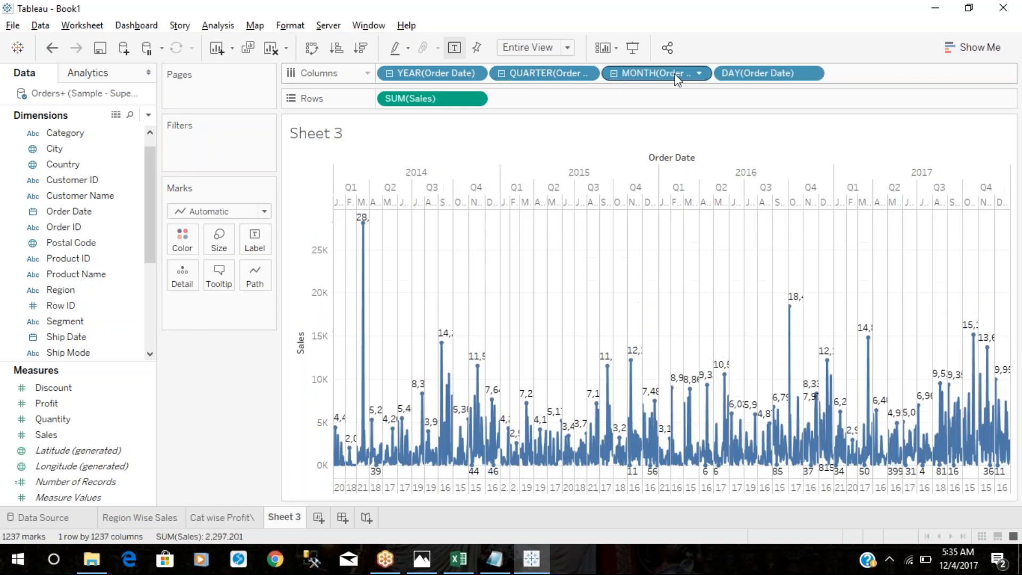
left_click(503, 74)
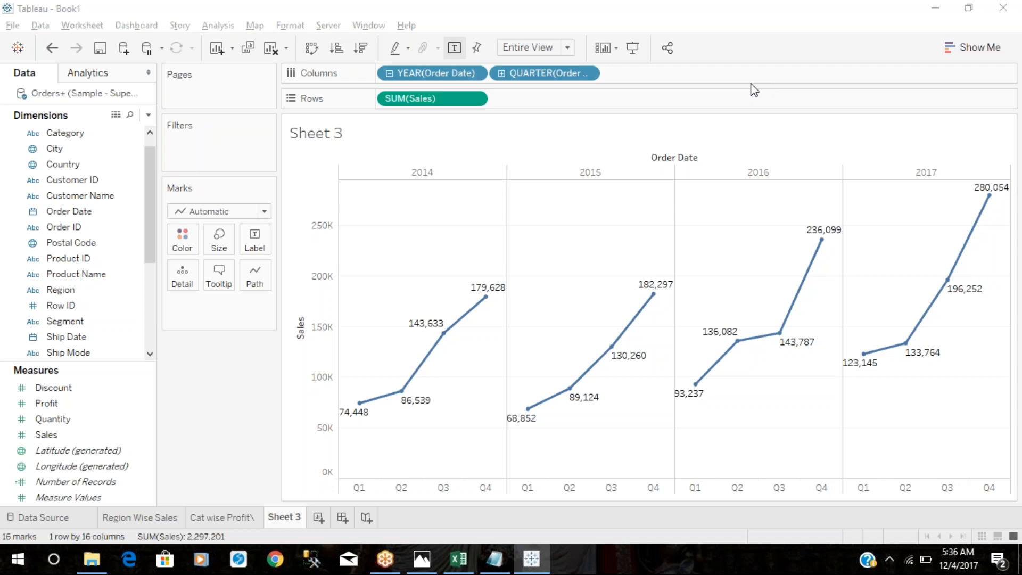
- Rename Sheet 3 as Sales by Year
double_click(278, 522)
type("Sales by Year")
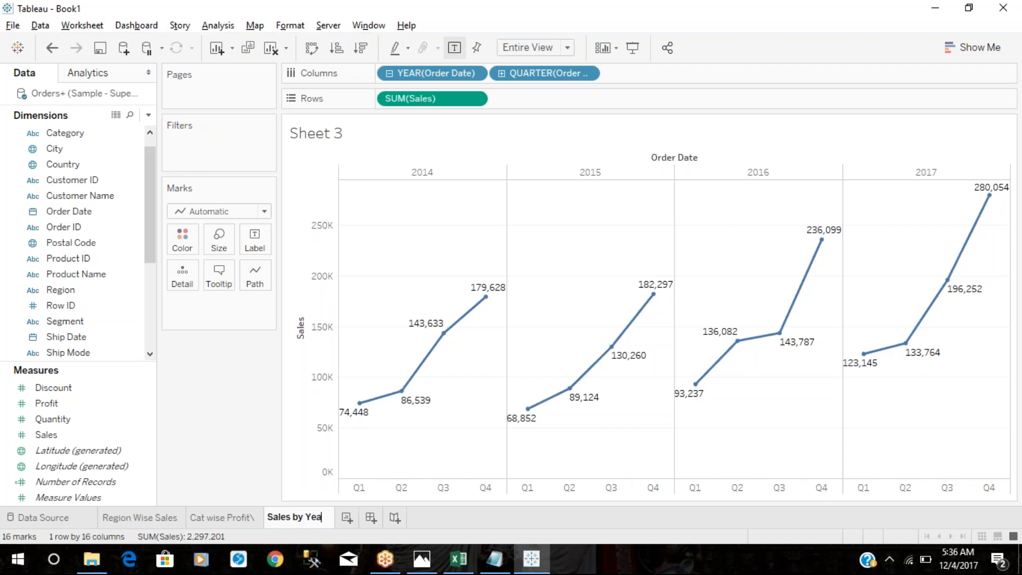
key("Return")
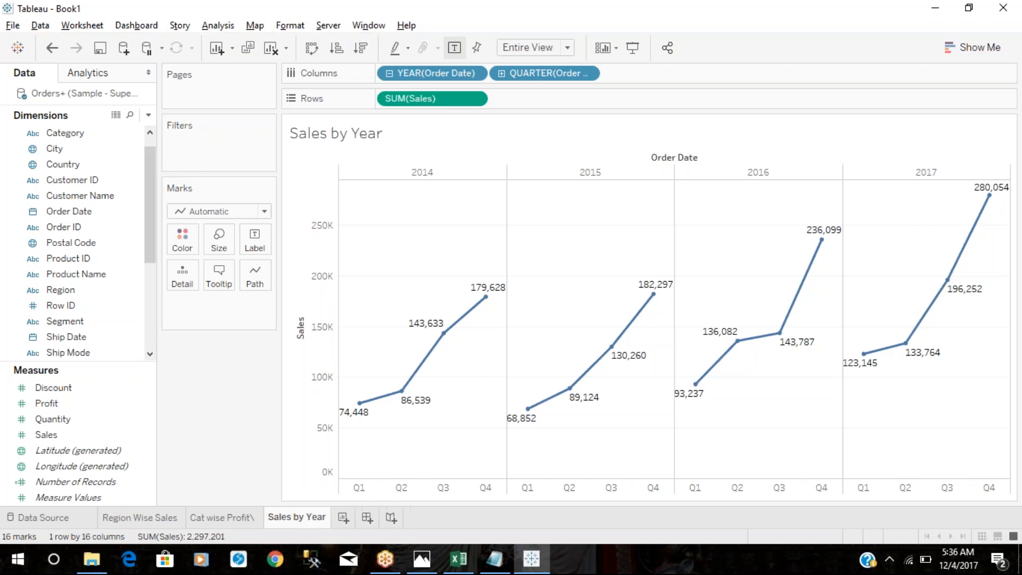
- Add a new worksheet and check the Discount by Region/Category report in the Notepad list
left_click(343, 517)
key("alt+Tab")
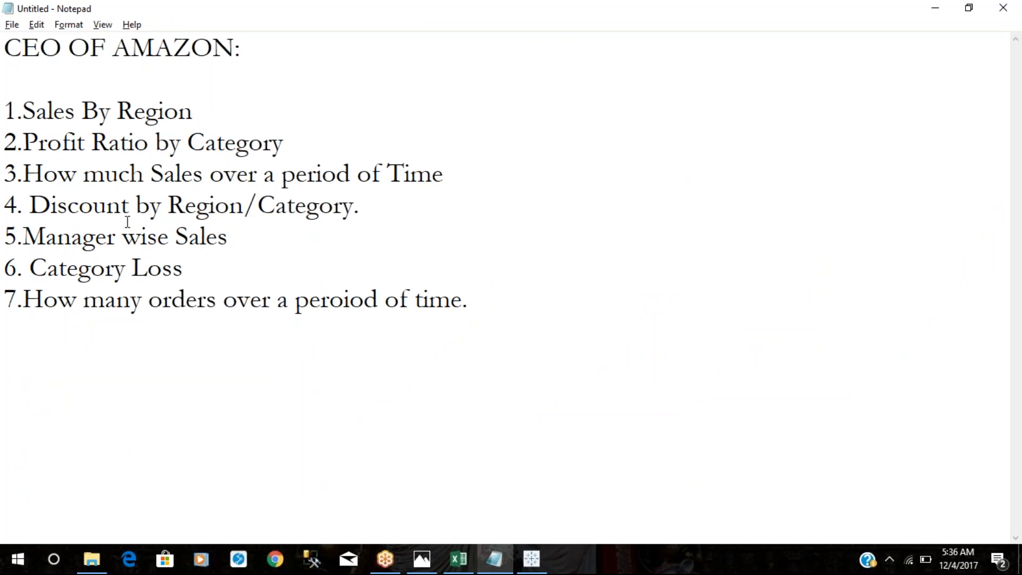
key("alt+Tab")
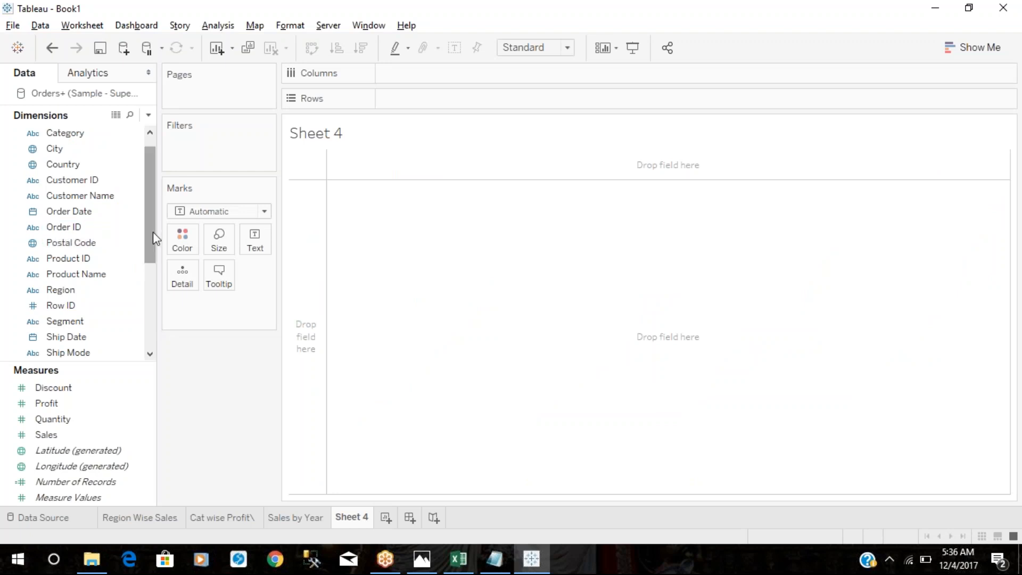
- Chart discount by region on Sheet 4 with Discount on Rows and Region on Columns
left_click_drag(152, 231, 149, 278)
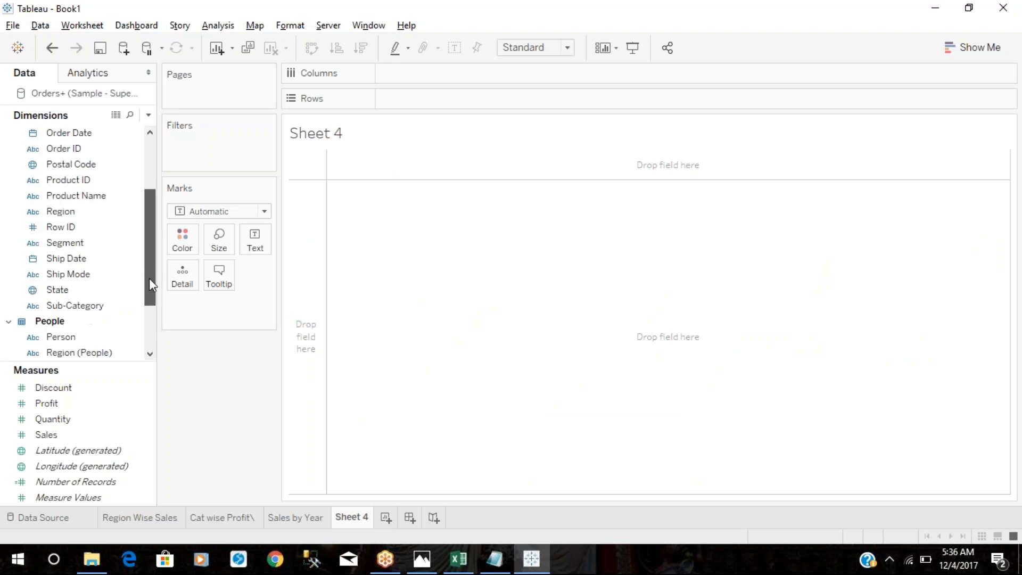
left_click_drag(70, 391, 363, 186)
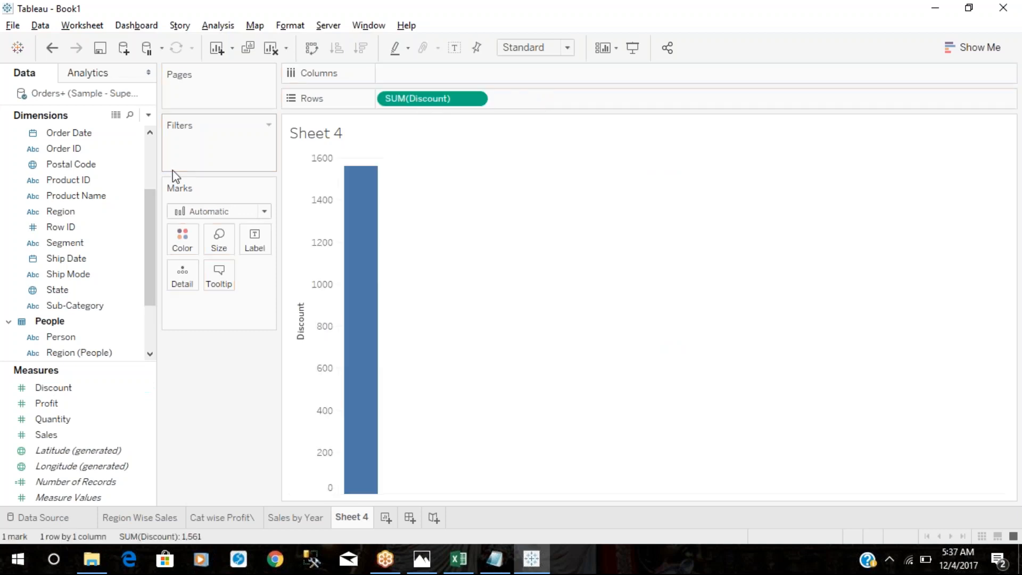
left_click(97, 214)
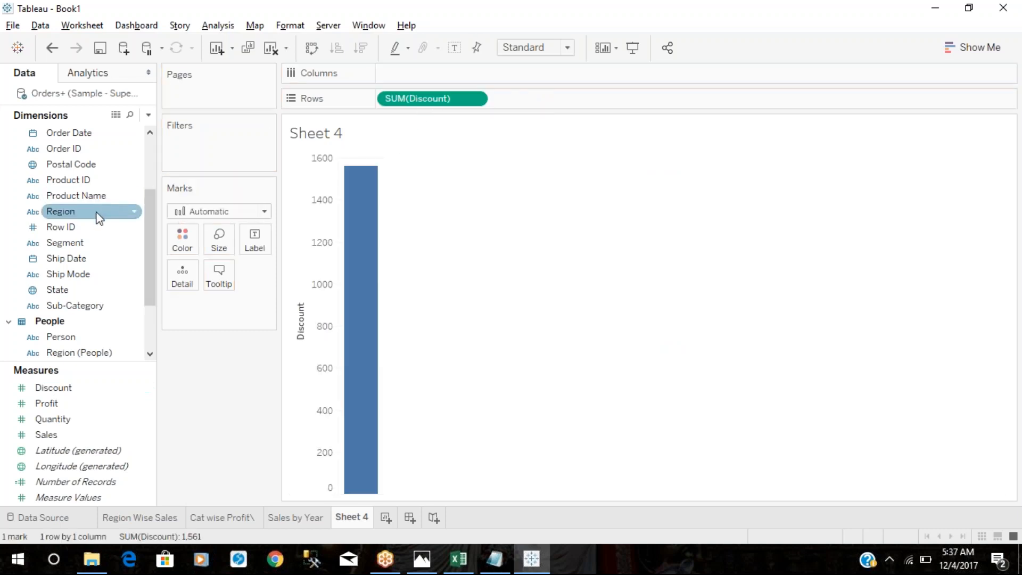
mouse_move(95, 212)
left_mouse_down()
mouse_move(415, 99)
mouse_move(426, 80)
mouse_move(405, 75)
left_mouse_up()
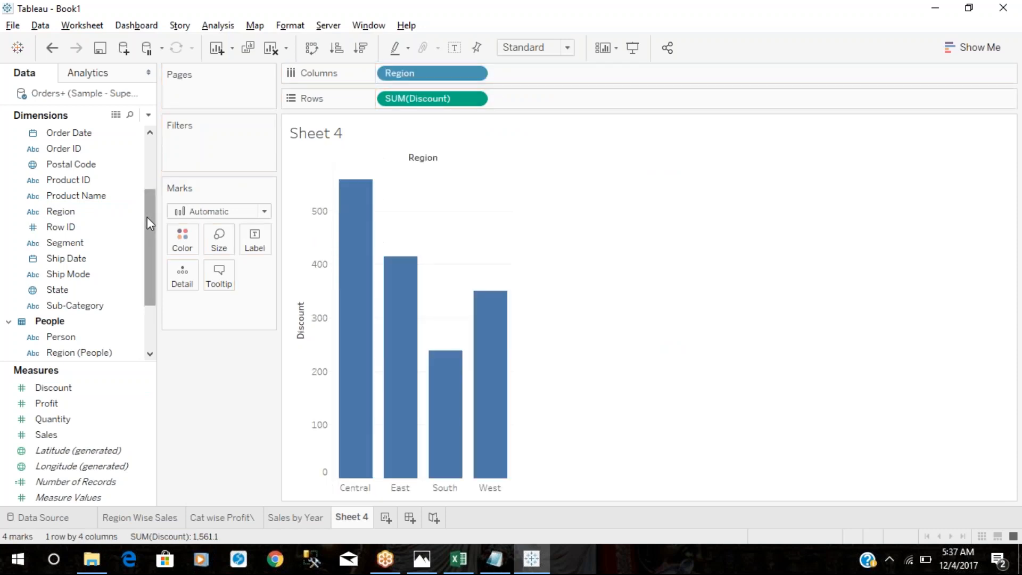
- Break the discount chart down by adding Category after Region on Columns, and show mark labels
mouse_move(354, 450)
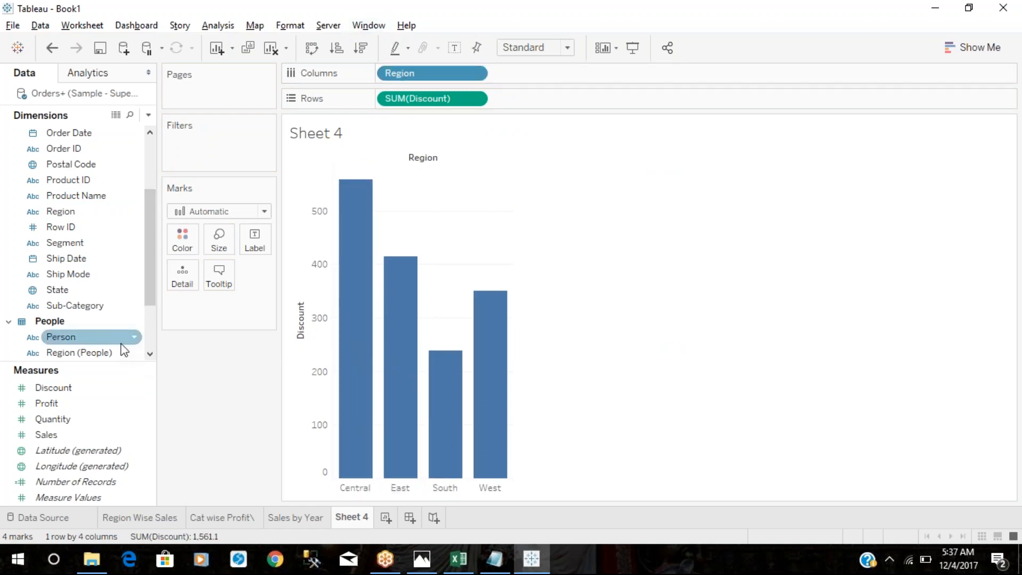
scroll(114, 300, "up", 3)
mouse_move(91, 150)
left_mouse_down()
mouse_move(293, 103)
mouse_move(527, 75)
mouse_move(492, 72)
left_mouse_up()
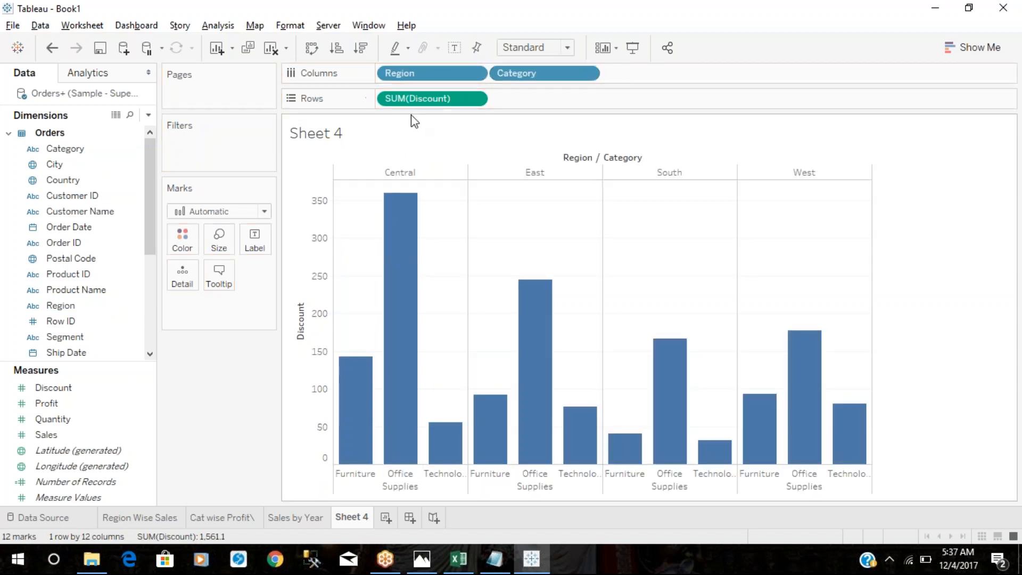
mouse_move(405, 362)
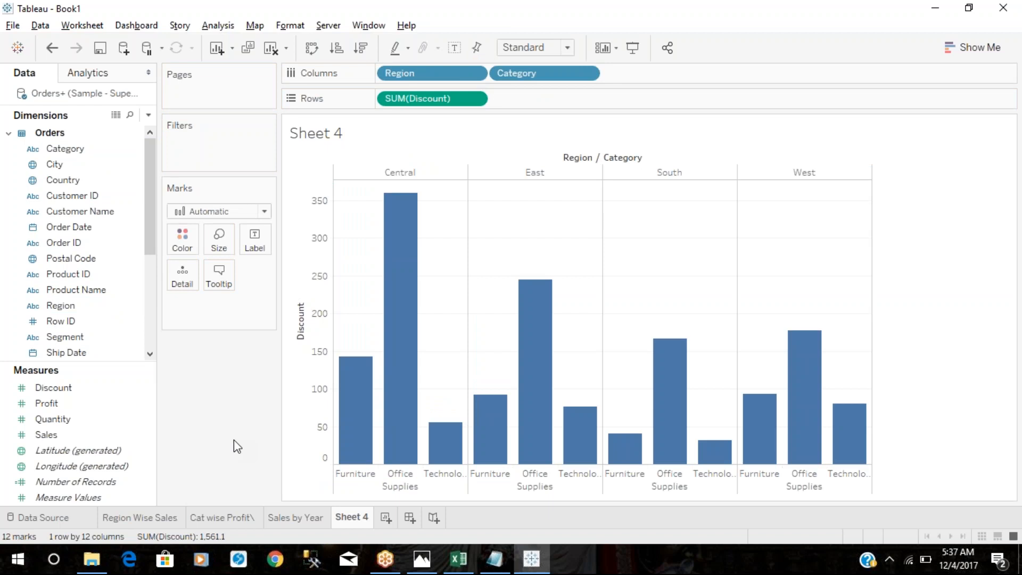
left_click(454, 48)
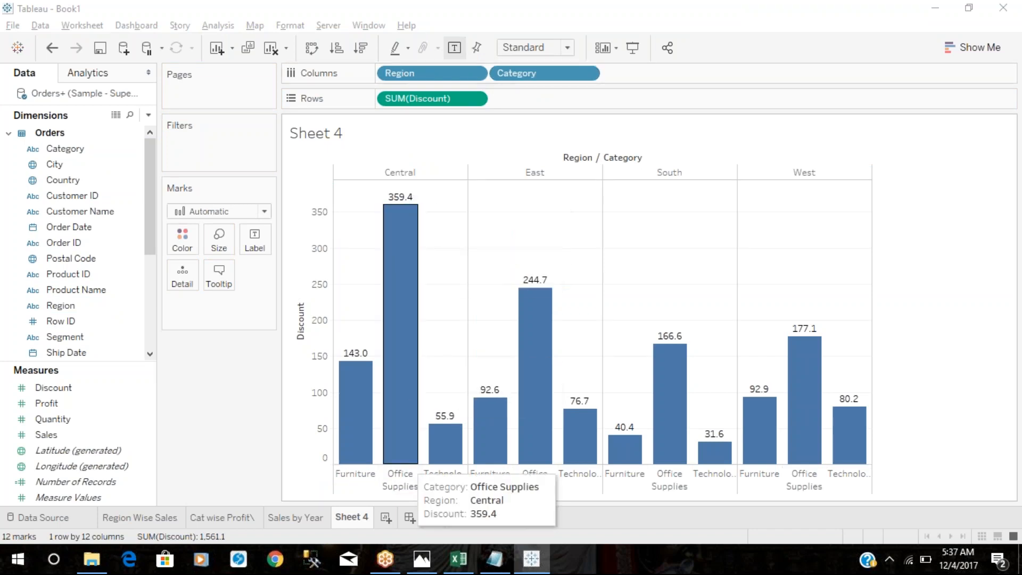
- Rename Sheet 4 as Discount by Region/Category
left_click(346, 523)
double_click(346, 519)
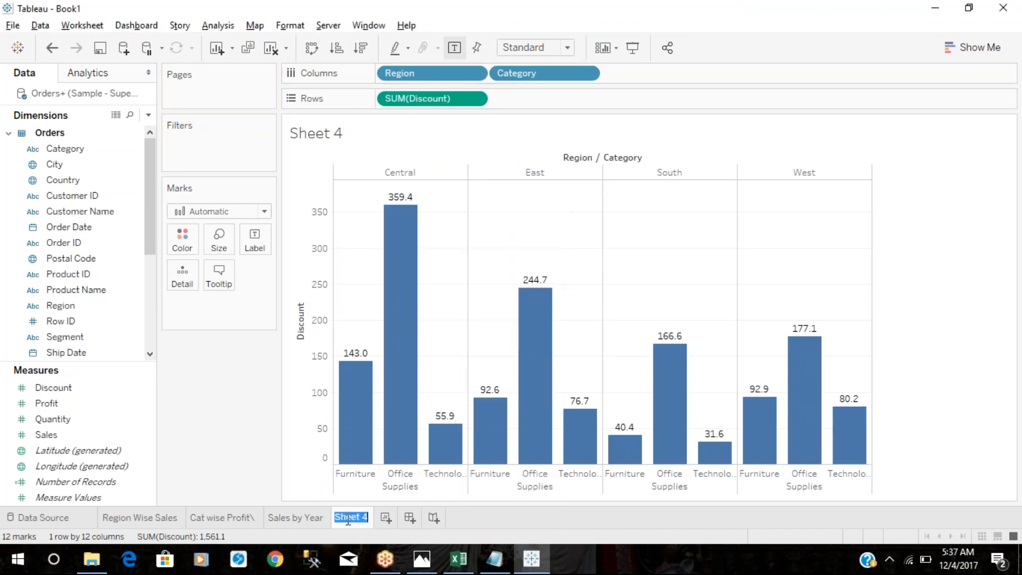
type("Discount by Region/Category")
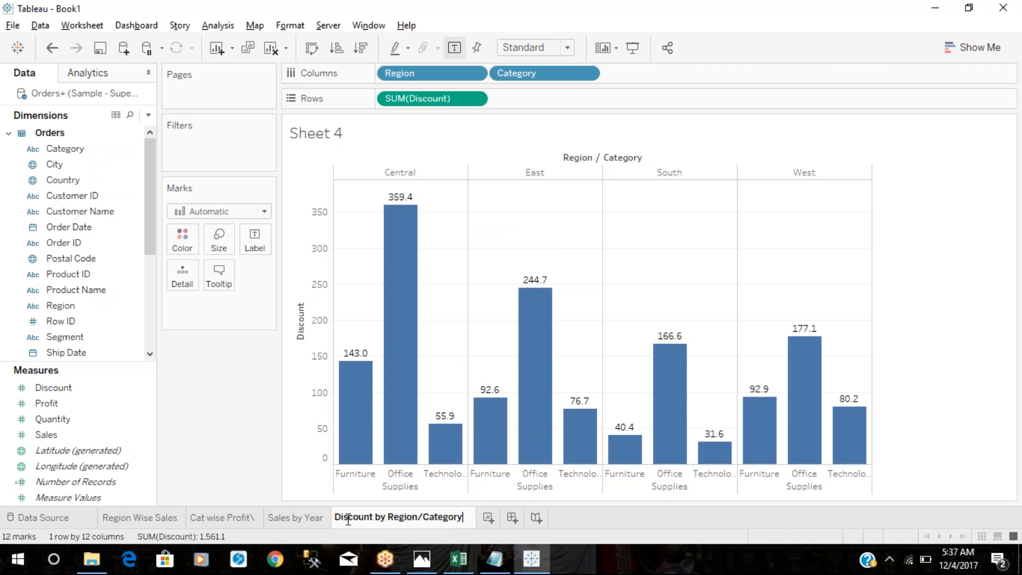
key("Return")
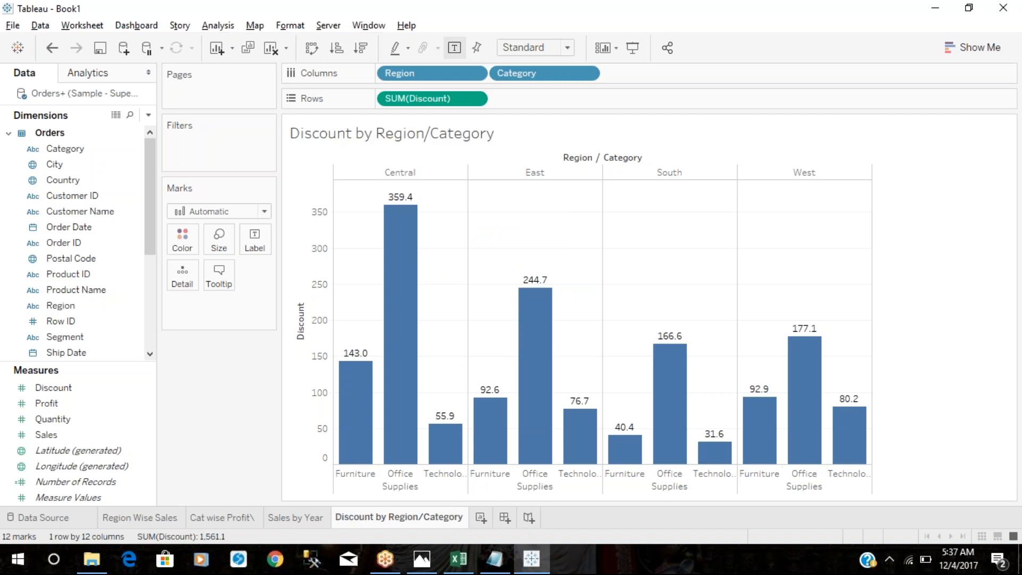
- Add a new worksheet and check the Manager wise Sales report in the Notepad list
left_click(481, 517)
key("alt+Tab")
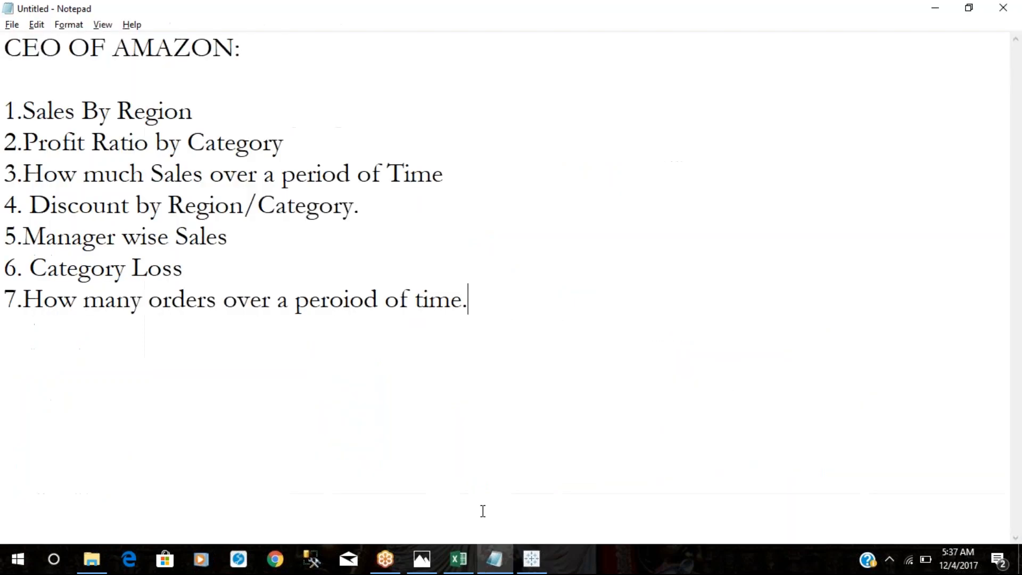
- Switch back to Tableau and chart sales by manager on Sheet 5, with Person on Columns and Sales on Rows
key("alt+Tab")
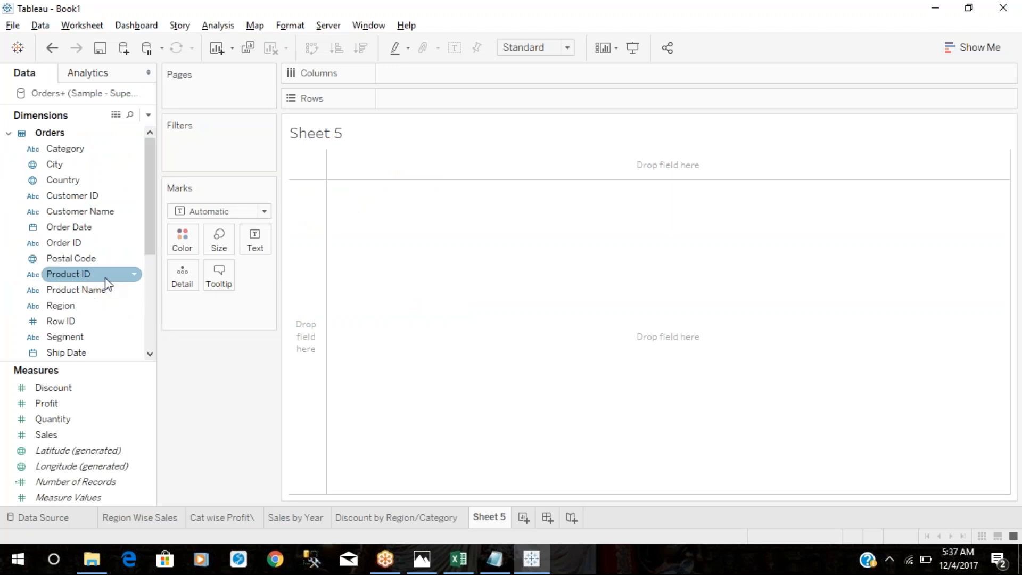
scroll(110, 290, "down", 3)
scroll(108, 292, "down", 1)
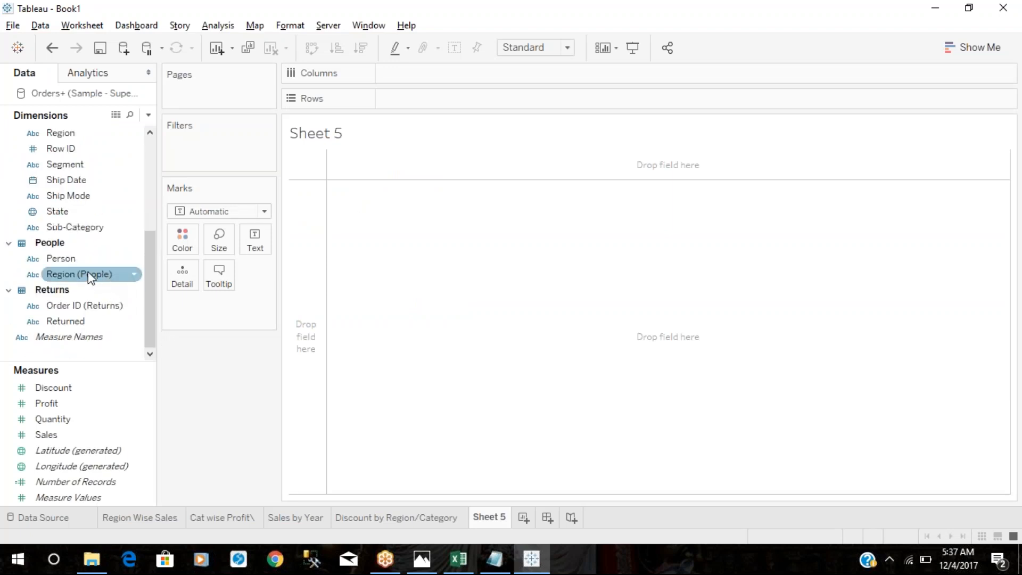
left_click_drag(82, 266, 381, 73)
left_click_drag(71, 432, 445, 105)
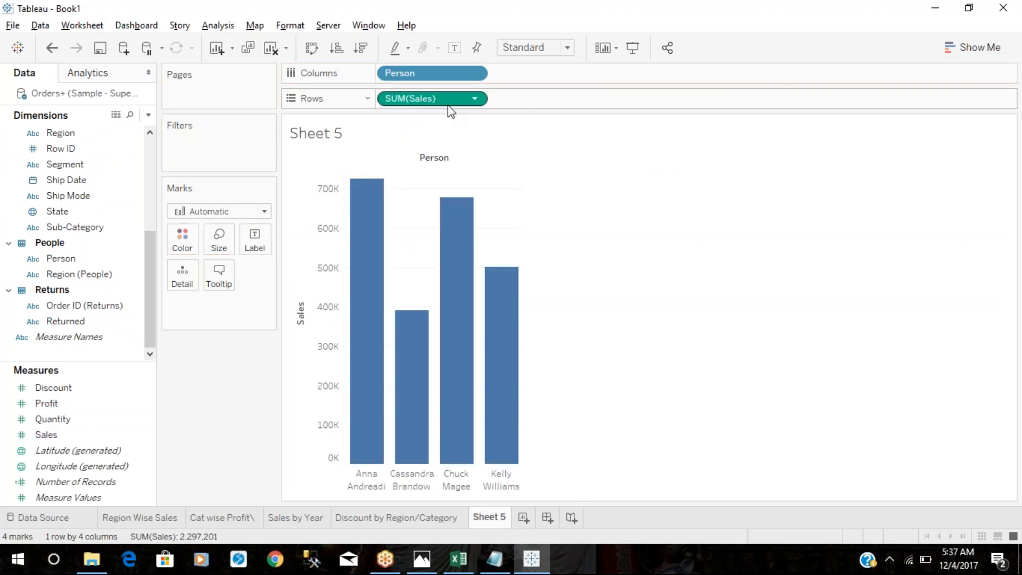
- Fit the manager sales chart to Entire View and show its mark labels
left_click(548, 47)
left_click(539, 107)
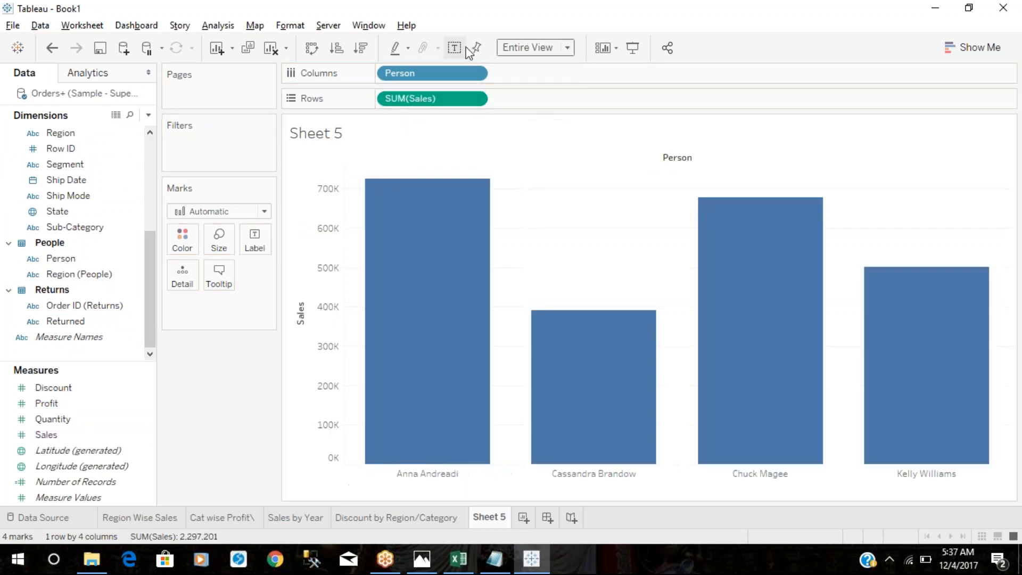
left_click(455, 48)
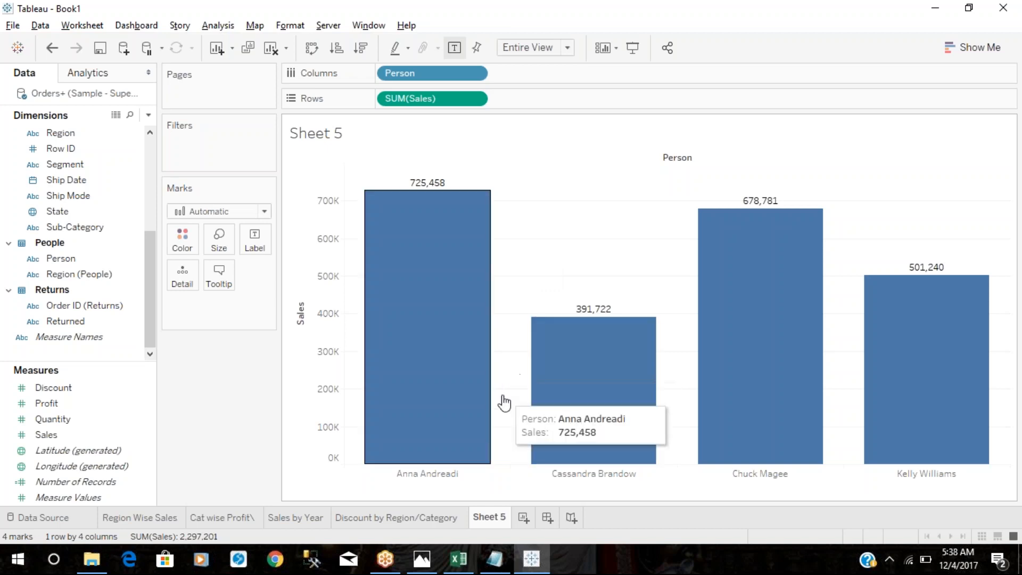
mouse_move(418, 269)
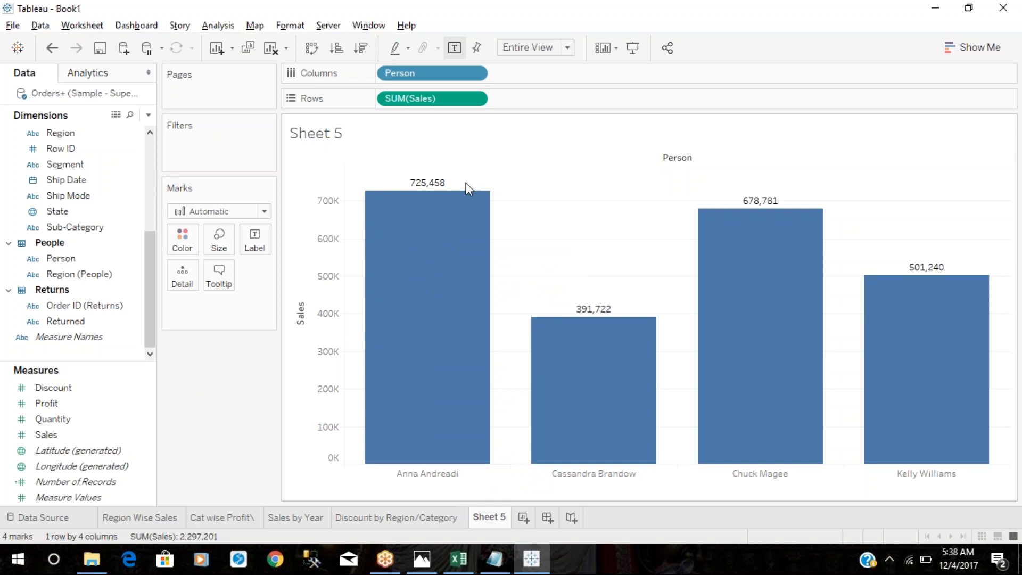
- Break the manager sales chart down by adding Category after Person on Columns
left_click(152, 162)
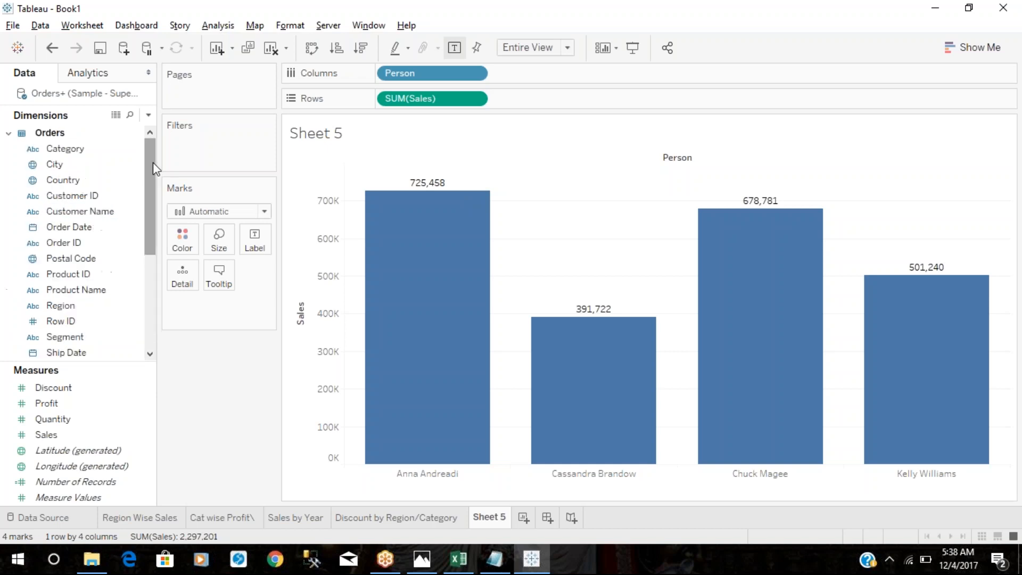
left_click_drag(114, 149, 578, 75)
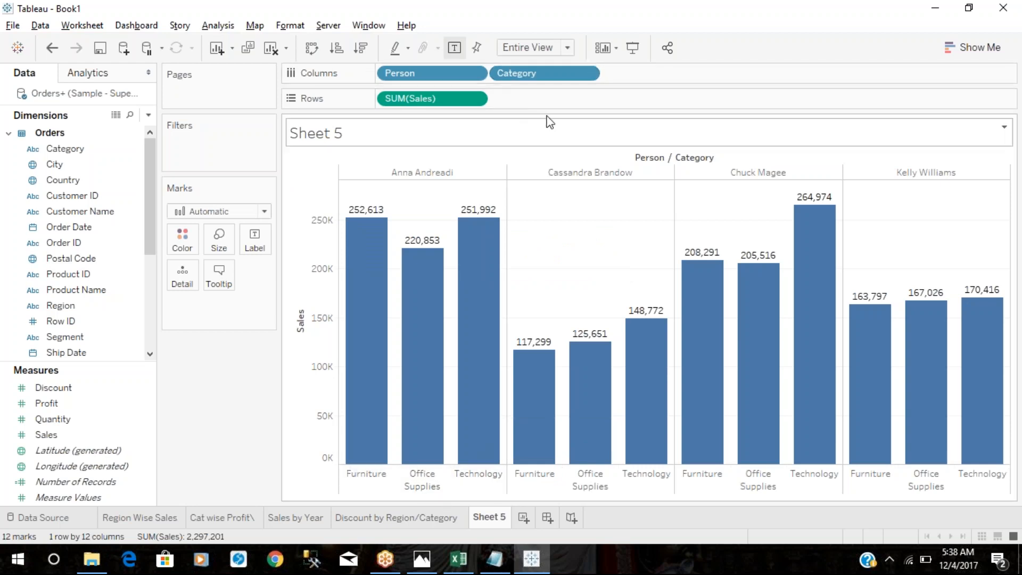
mouse_move(418, 293)
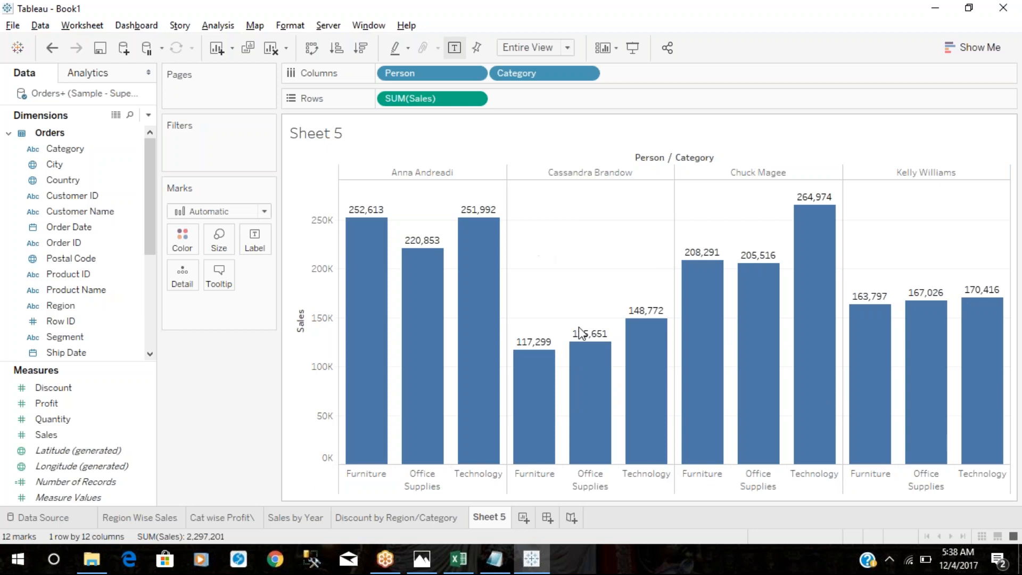
- Rename Sheet 5 as Manger Wise Sales/Category
double_click(478, 516)
type("Nanger Wise ale")
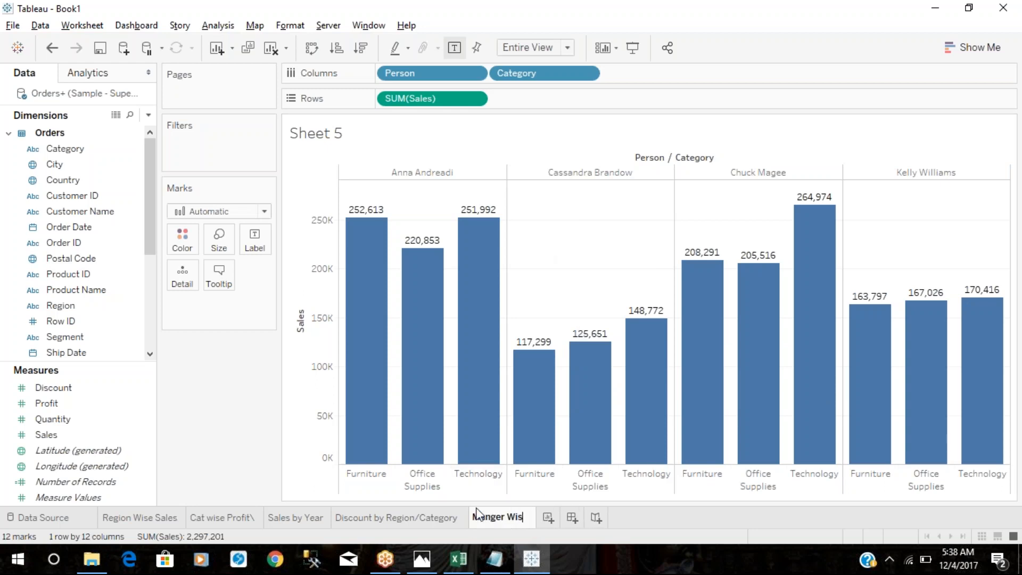
key("BackSpace")
key("BackSpace")
key("BackSpace")
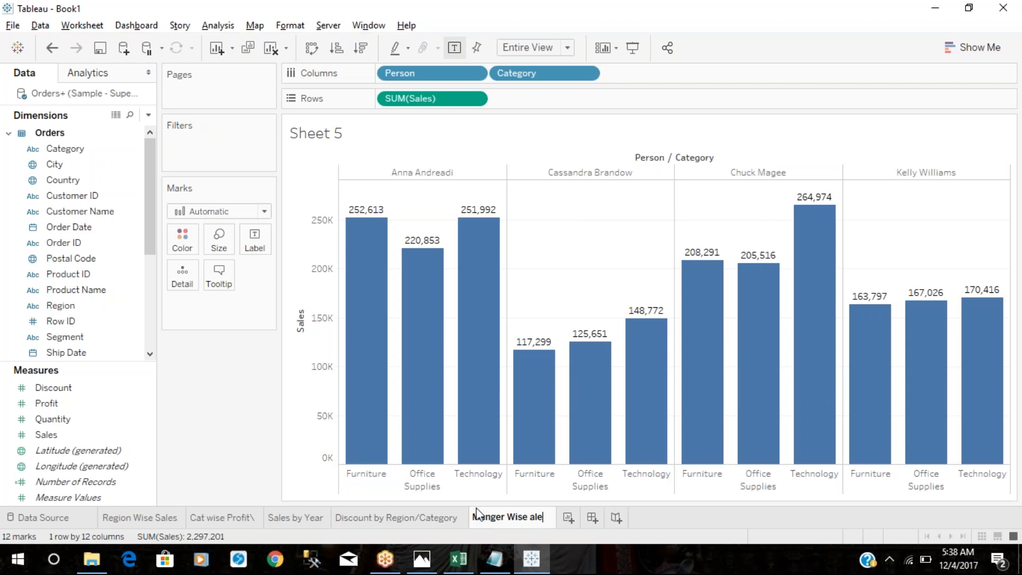
type("Sales/Category")
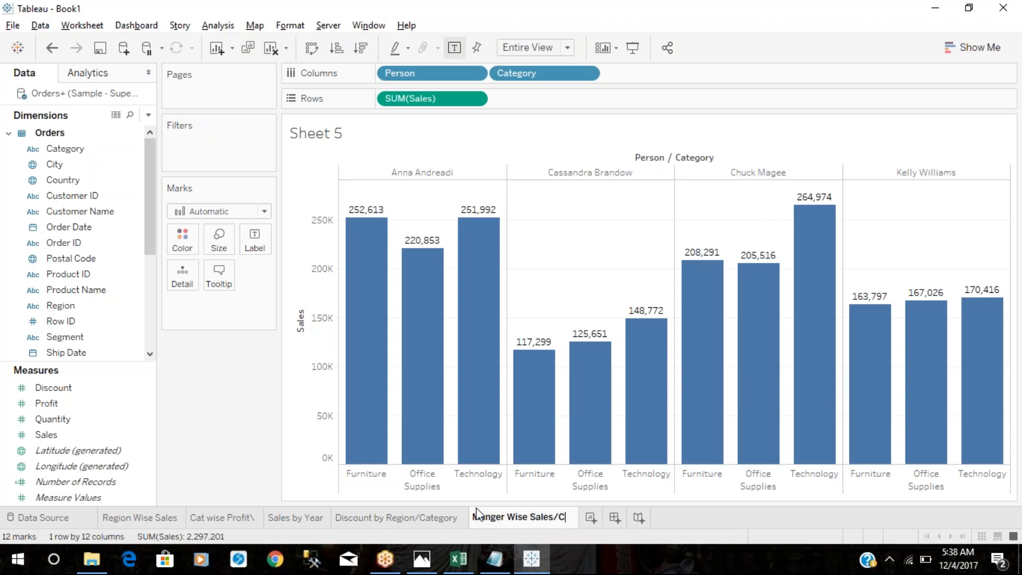
key("Return")
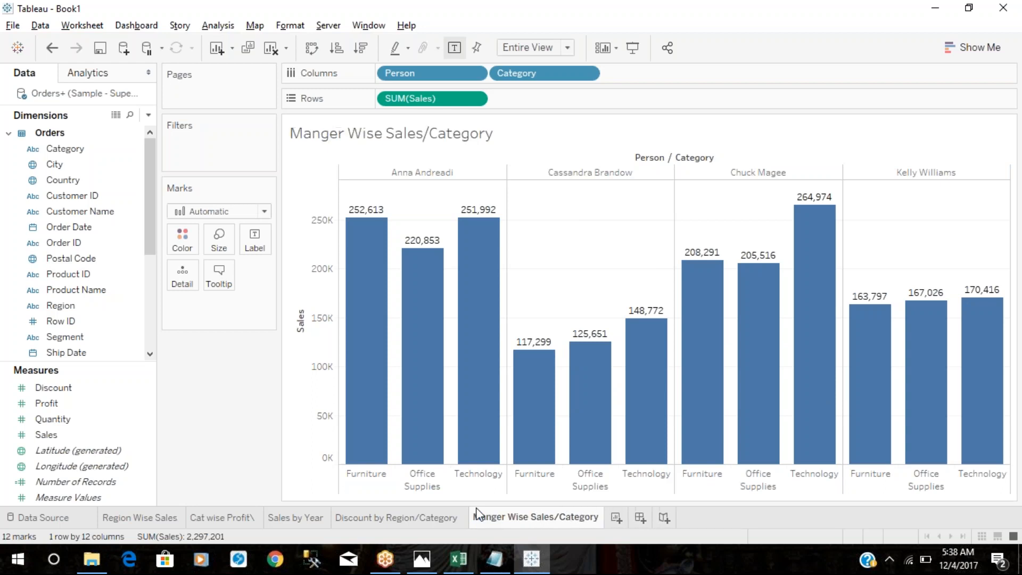
- Check the Category Loss report in the Notepad list against the loss-making sub-categories on the category-wise profit sheet
key("alt+Tab")
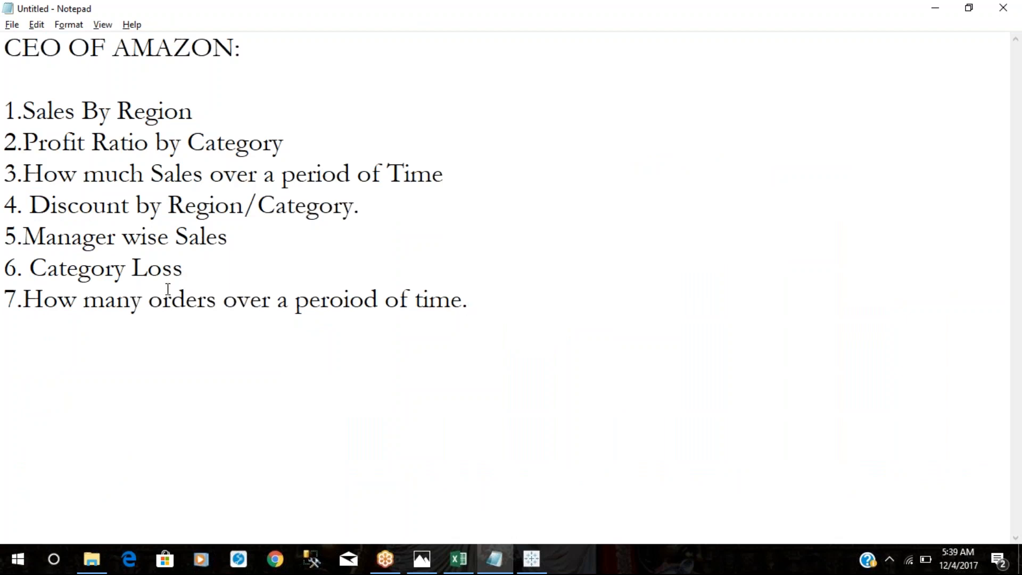
key("alt+Tab")
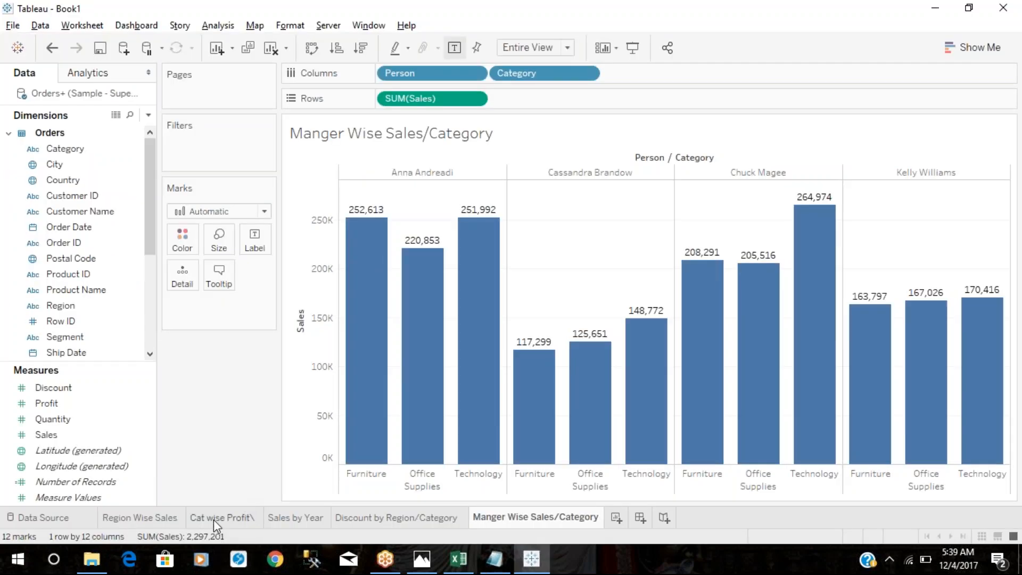
left_click(229, 520)
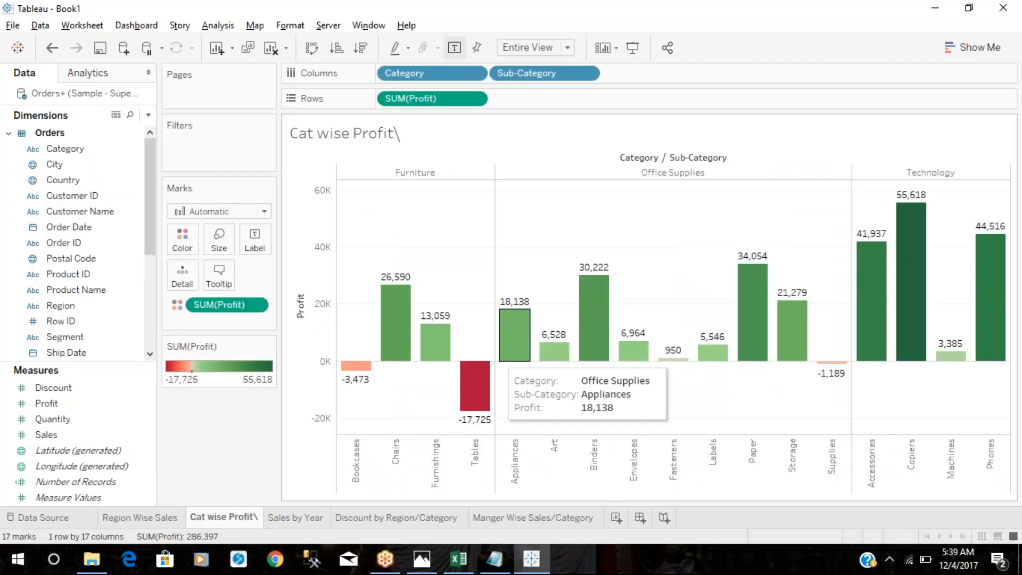
mouse_move(489, 408)
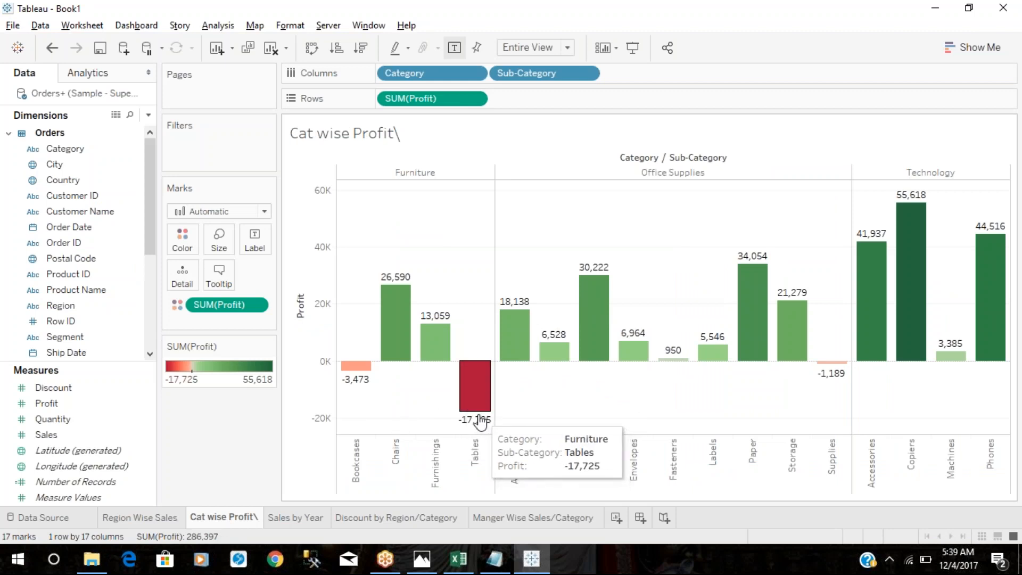
key("alt+Tab")
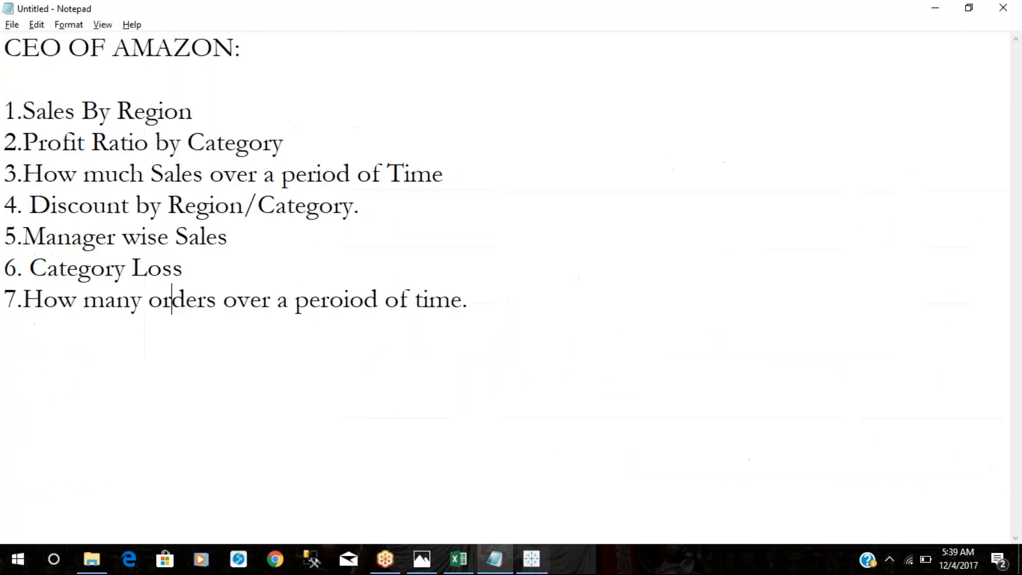
- On a new Tableau worksheet, chart the Count of Order ID on Rows against the year of Order Date on Columns
left_click(531, 559)
left_click(617, 518)
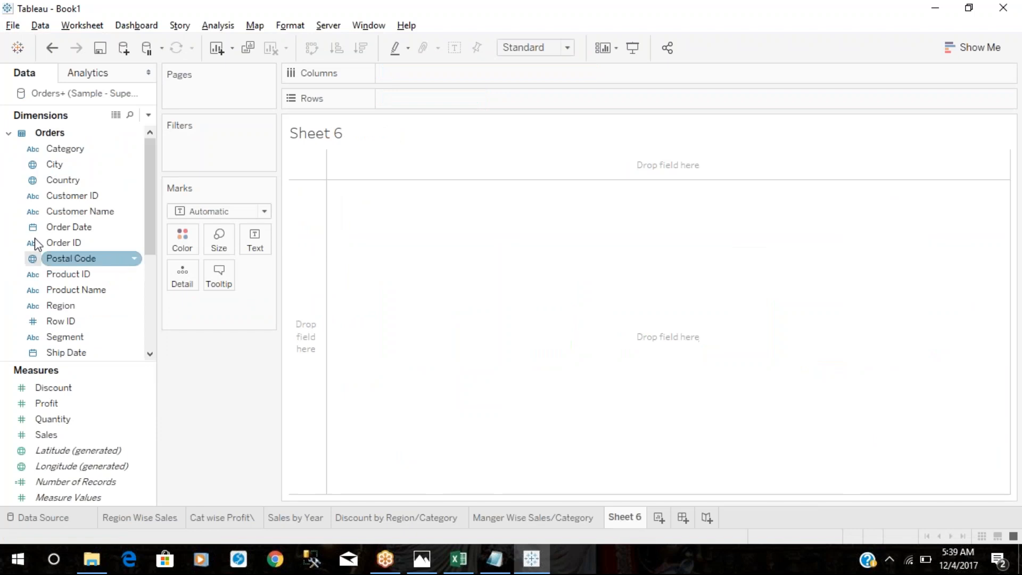
left_click_drag(43, 228, 384, 73)
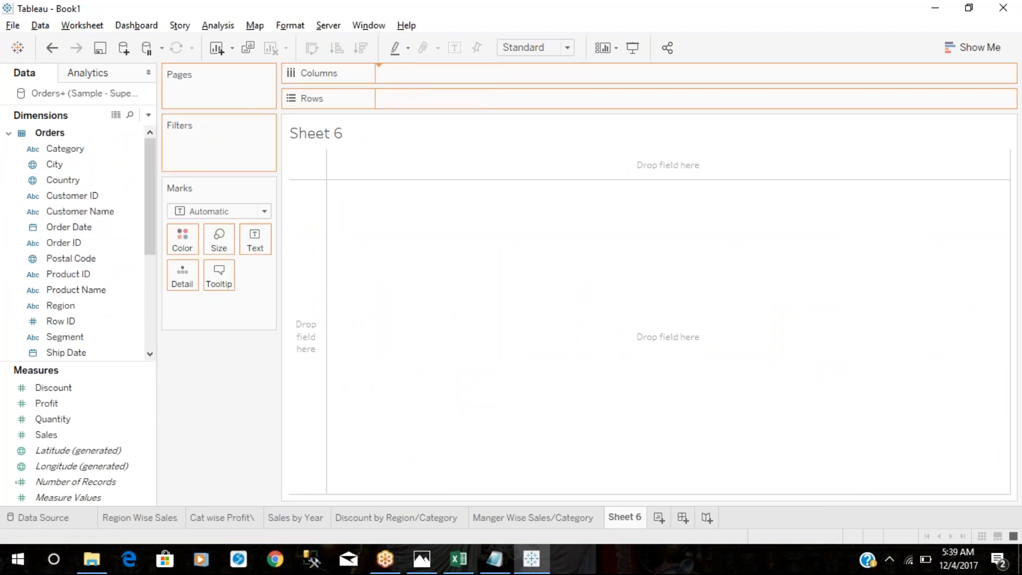
left_click(67, 243)
left_click_drag(67, 244, 431, 104)
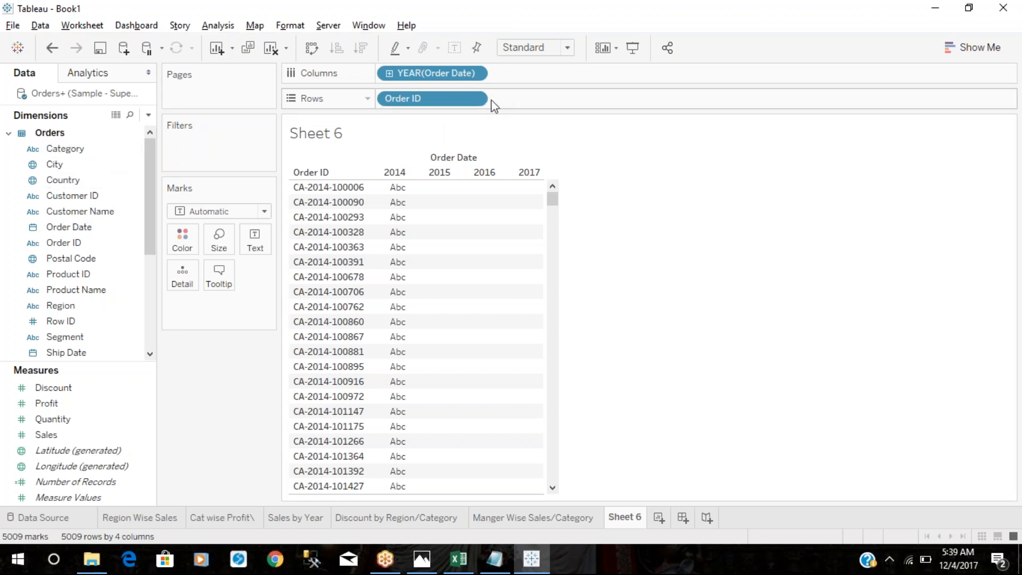
left_click(475, 99)
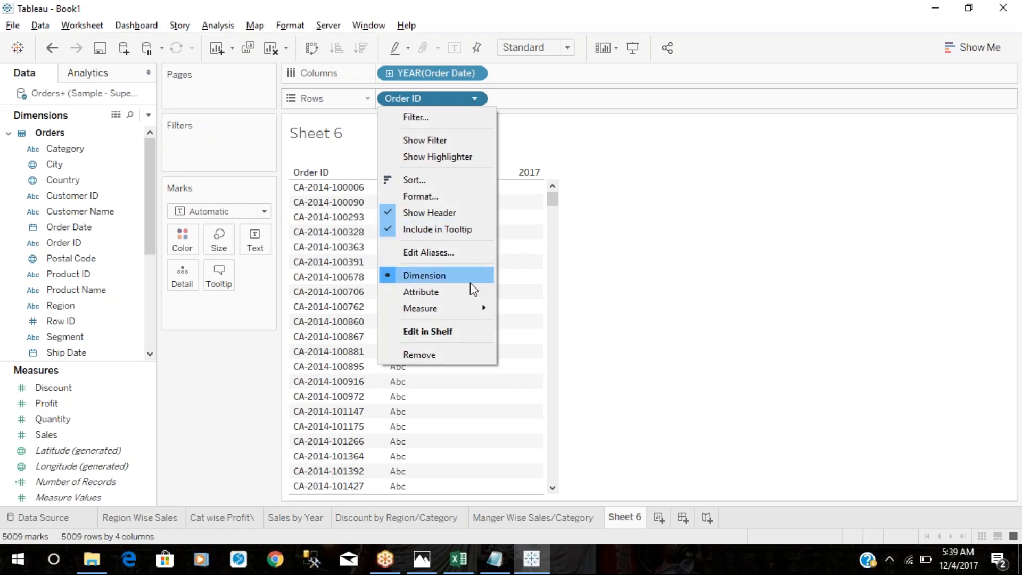
mouse_move(463, 309)
left_click(539, 341)
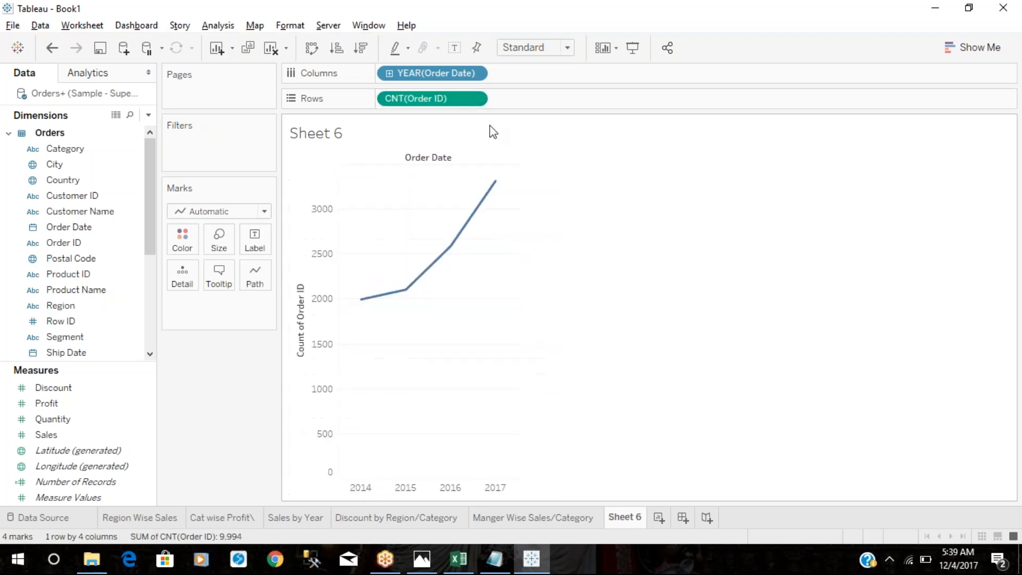
- Show mark labels on the order count line chart and fit it to Entire View
left_click(454, 48)
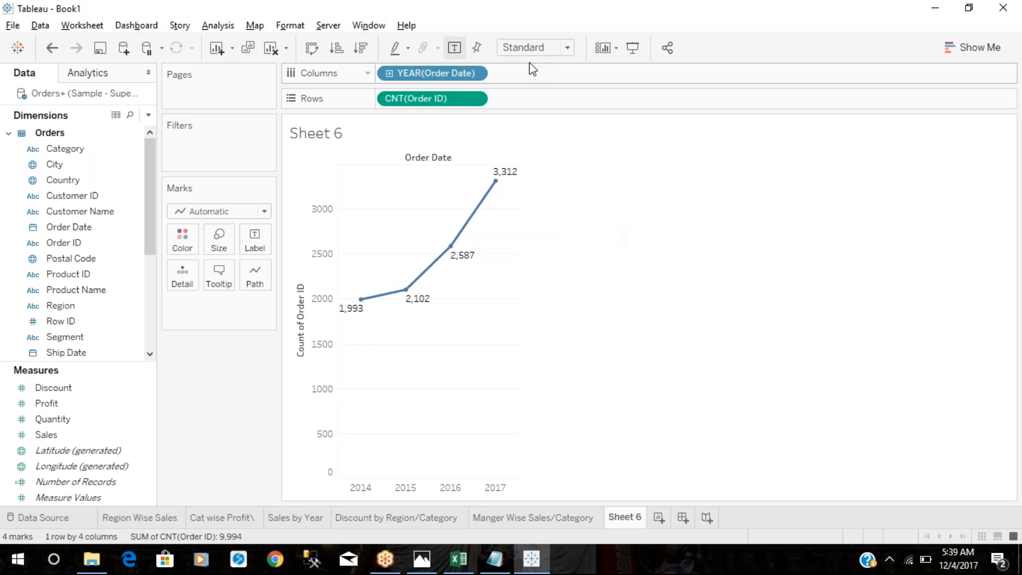
left_click(548, 48)
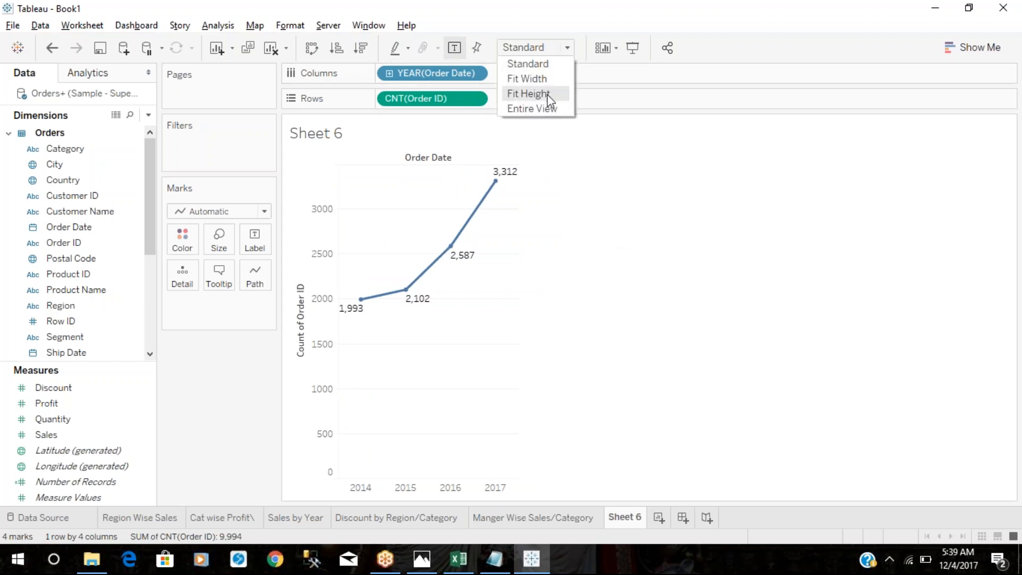
left_click(538, 107)
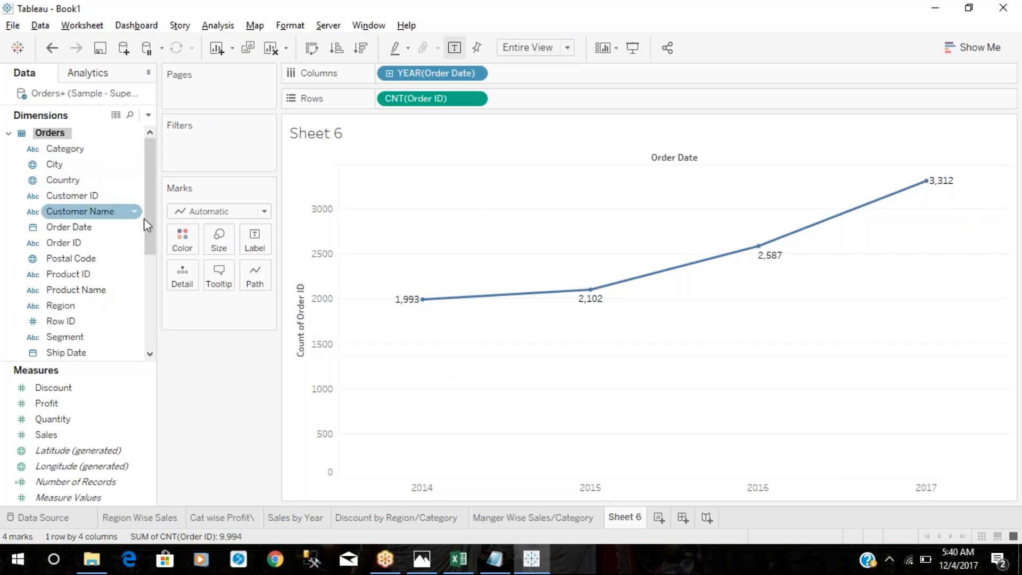
- Color the order count lines by Category, and briefly highlight Office Supplies through the legend
left_click_drag(64, 149, 181, 243)
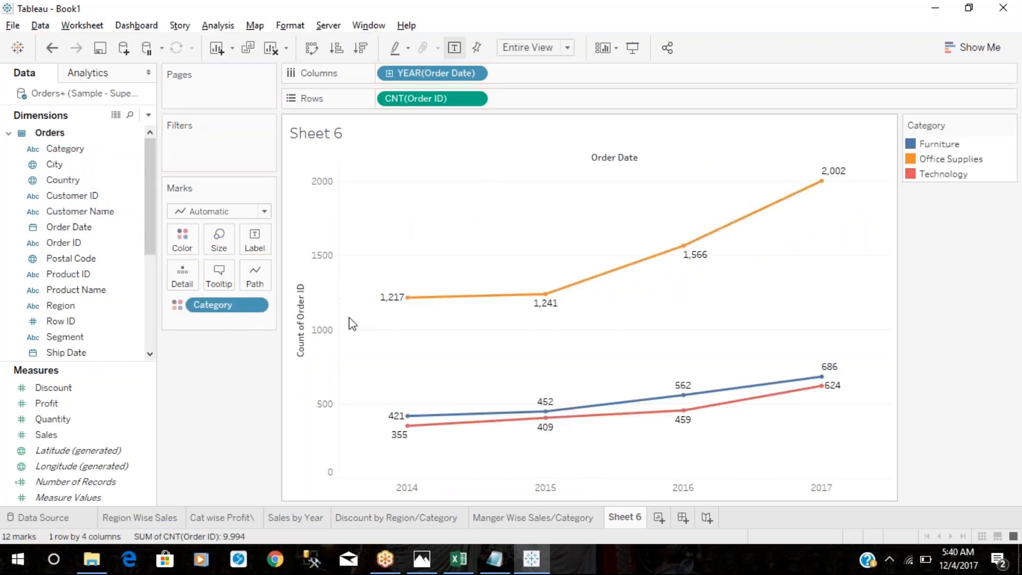
left_click(976, 159)
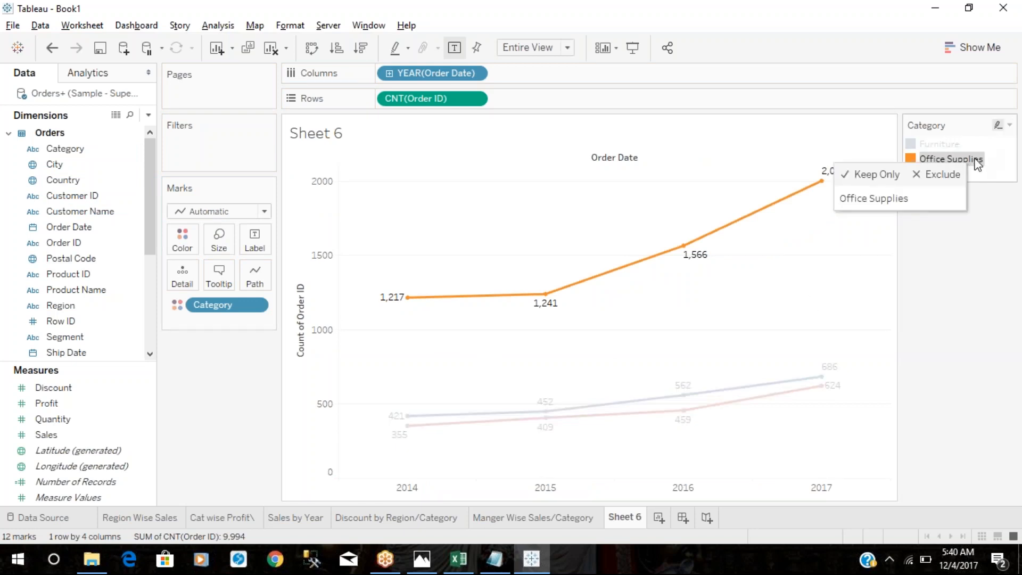
left_click(836, 268)
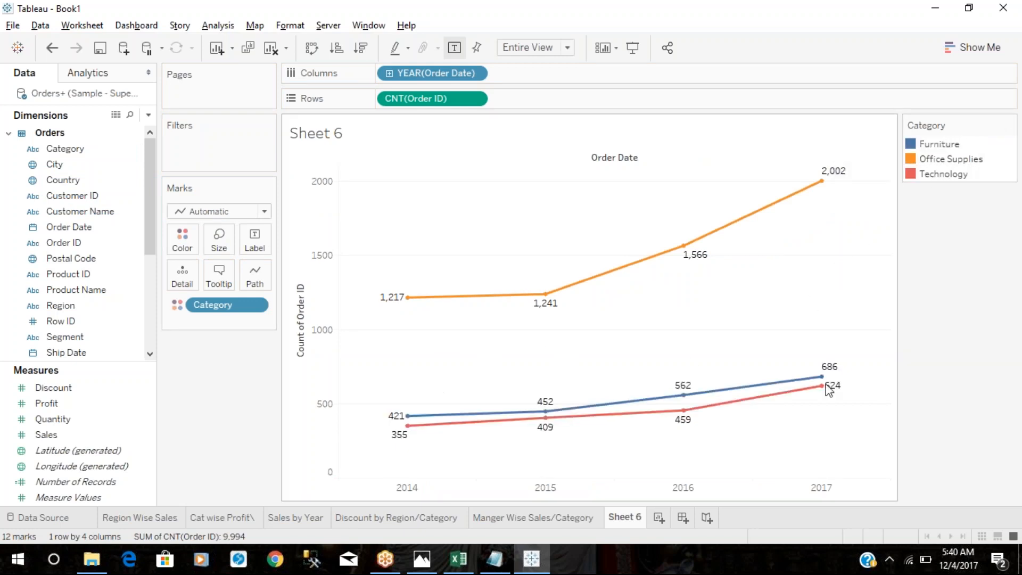
- Rename Sheet 6 as Orders by Year
double_click(622, 517)
type("Ord")
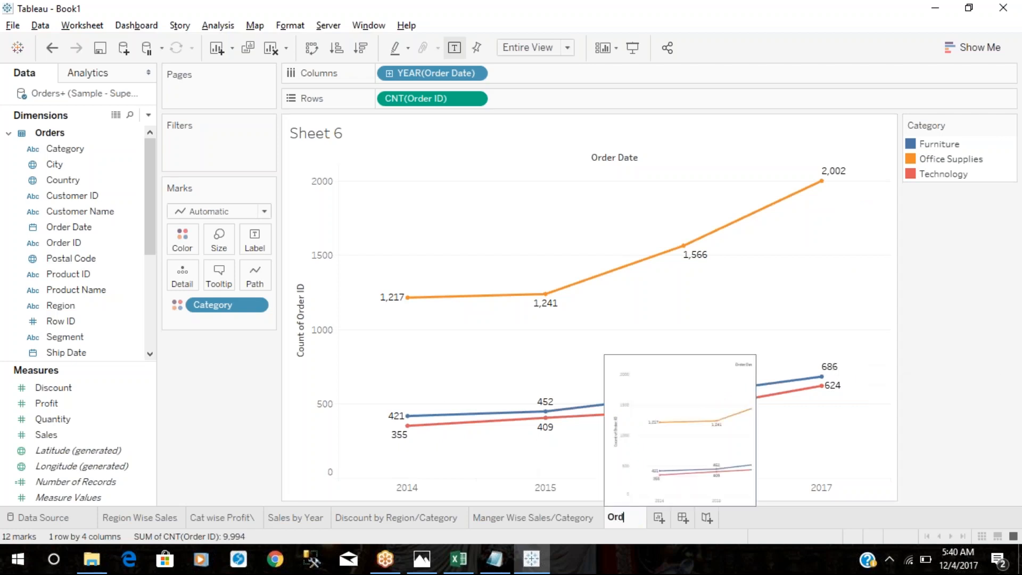
type("ers by")
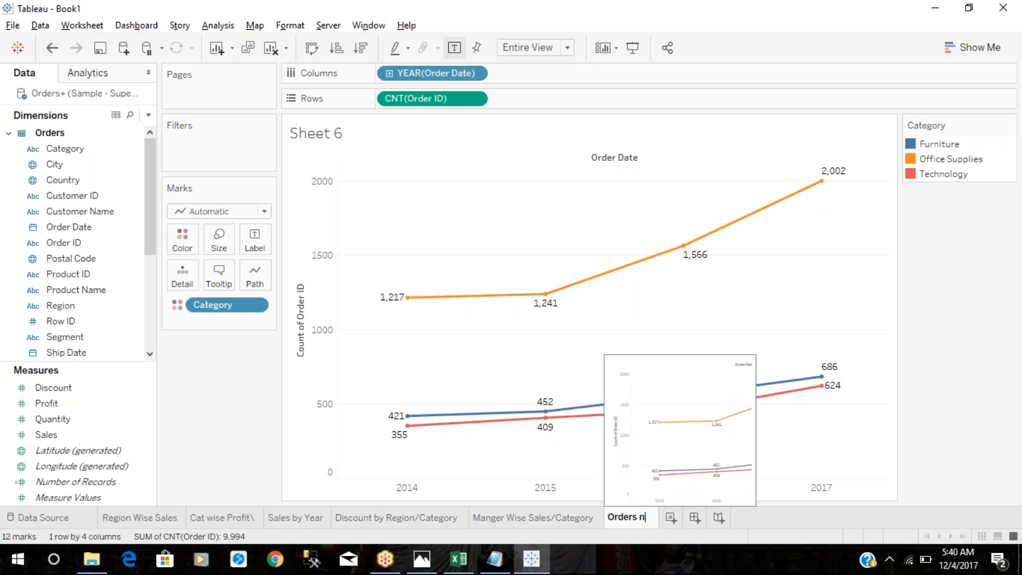
type(" Year")
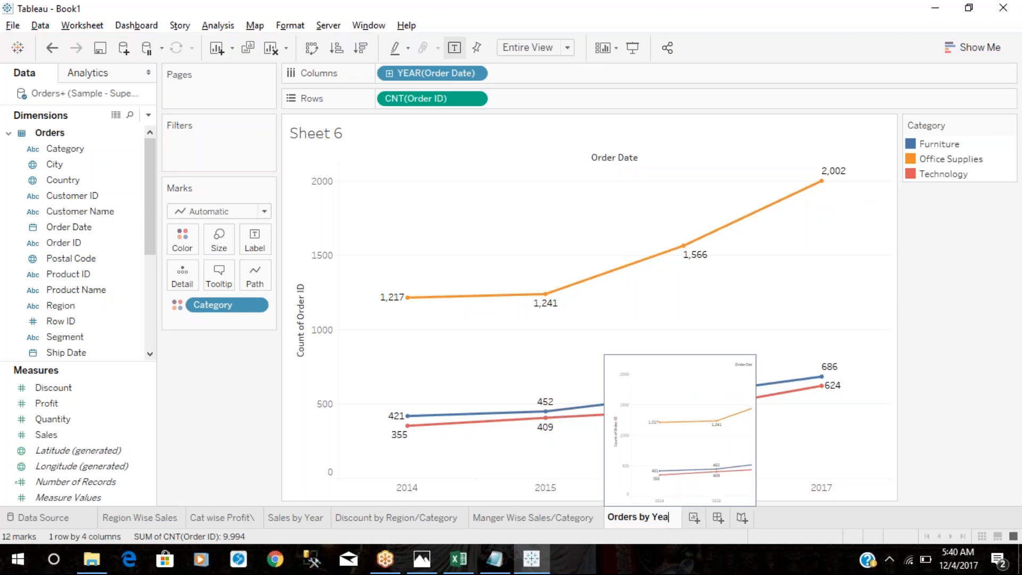
key("Return")
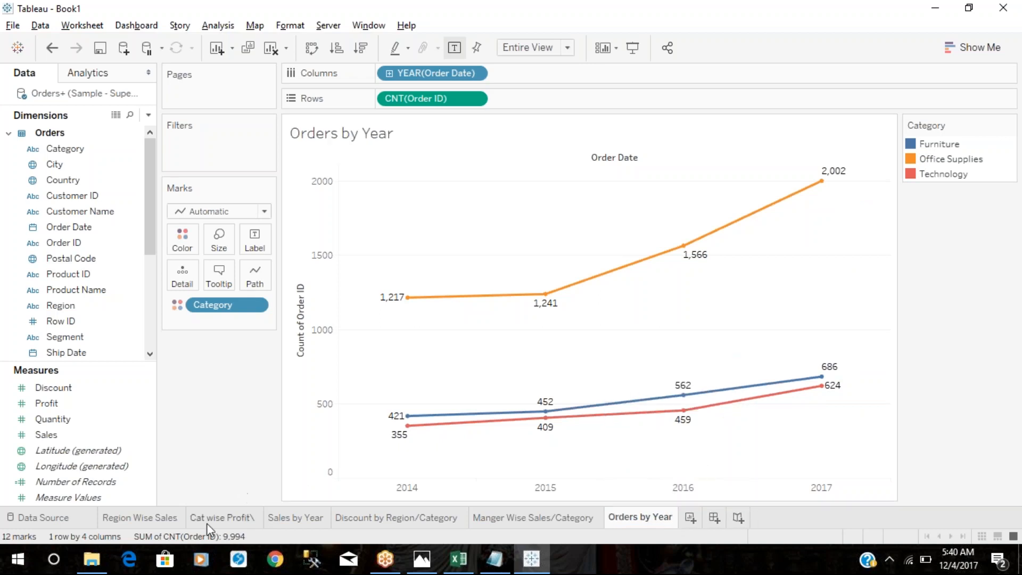
- Review the finished report sheets in order, from category-wise profit through to Orders by Year
left_click(180, 521)
left_click(243, 519)
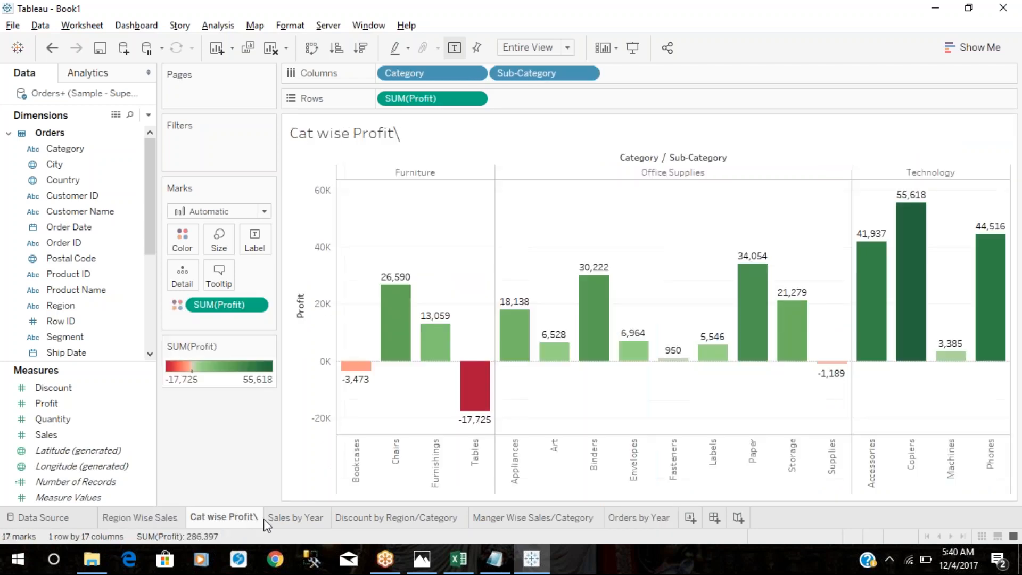
left_click(298, 519)
left_click(400, 519)
left_click(513, 519)
left_click(643, 519)
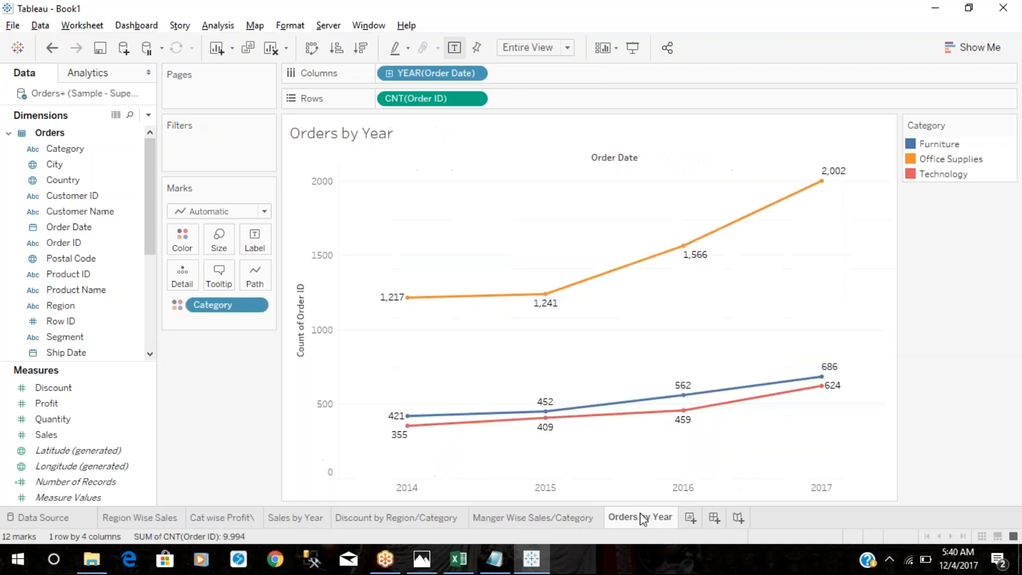
- Create a new dashboard and set its size to Automatic
left_click(715, 517)
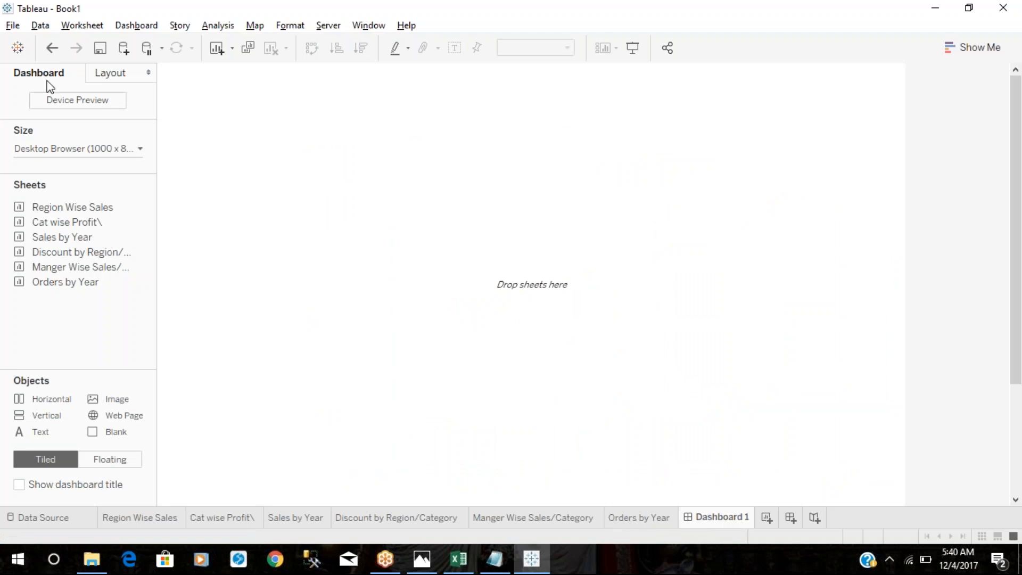
left_click(44, 148)
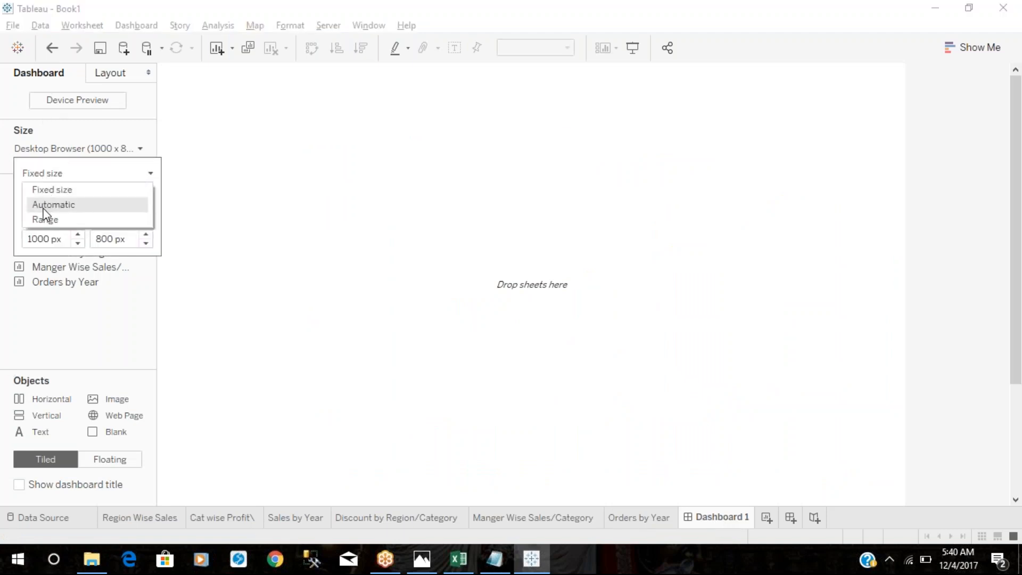
left_click(44, 208)
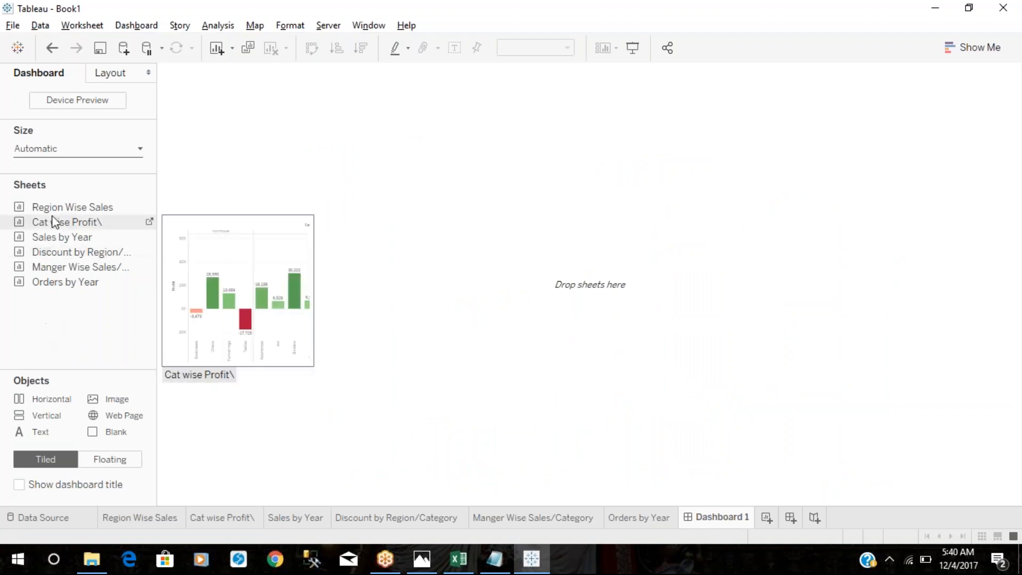
- Lay out Cat wise Profit, Sales by Year, Discount by Region/Category and Manger Wise Sales/Category in a two-by-two grid on the dashboard
left_click_drag(56, 227, 479, 221)
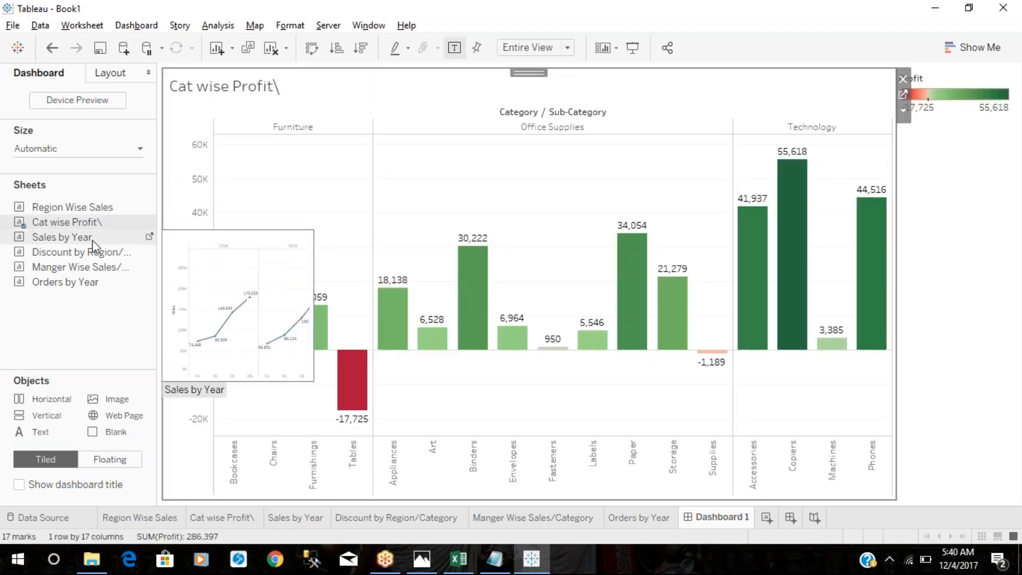
left_click_drag(117, 236, 341, 234)
left_click_drag(80, 252, 699, 387)
mouse_move(139, 279)
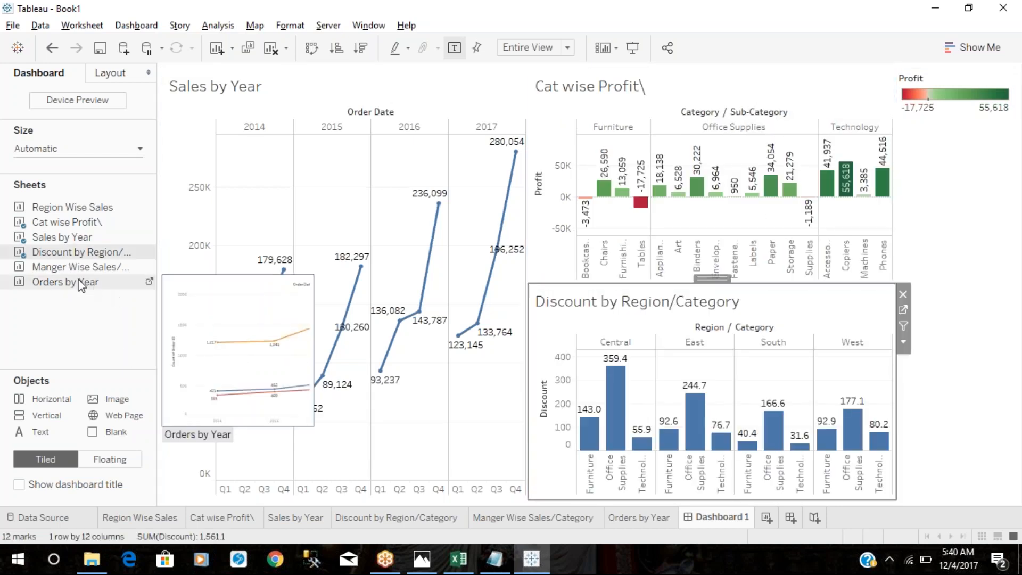
left_click_drag(80, 267, 309, 216)
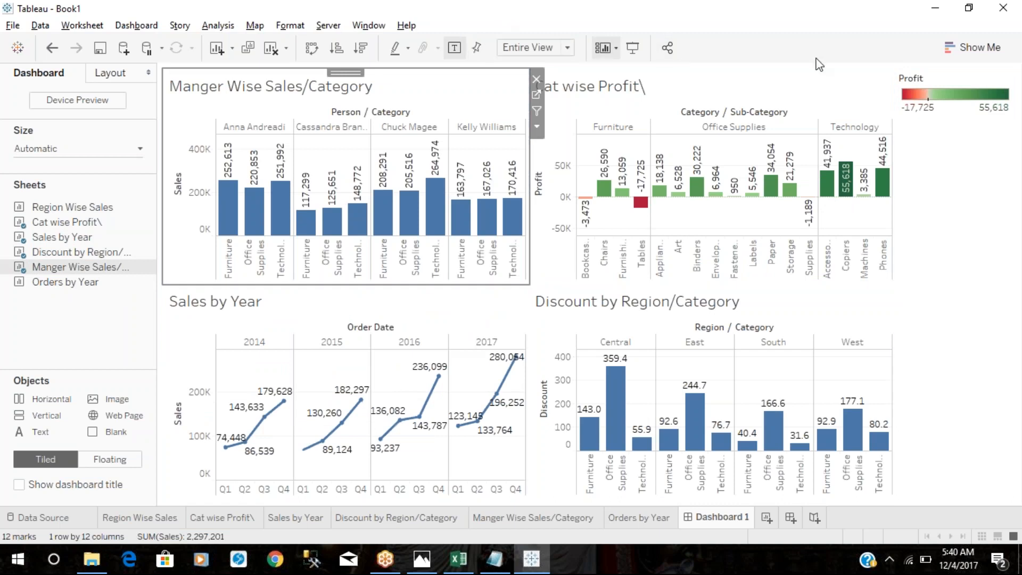
- Remove the Profit color legend from the dashboard and preview the layout in presentation mode
left_click(976, 85)
left_click(886, 81)
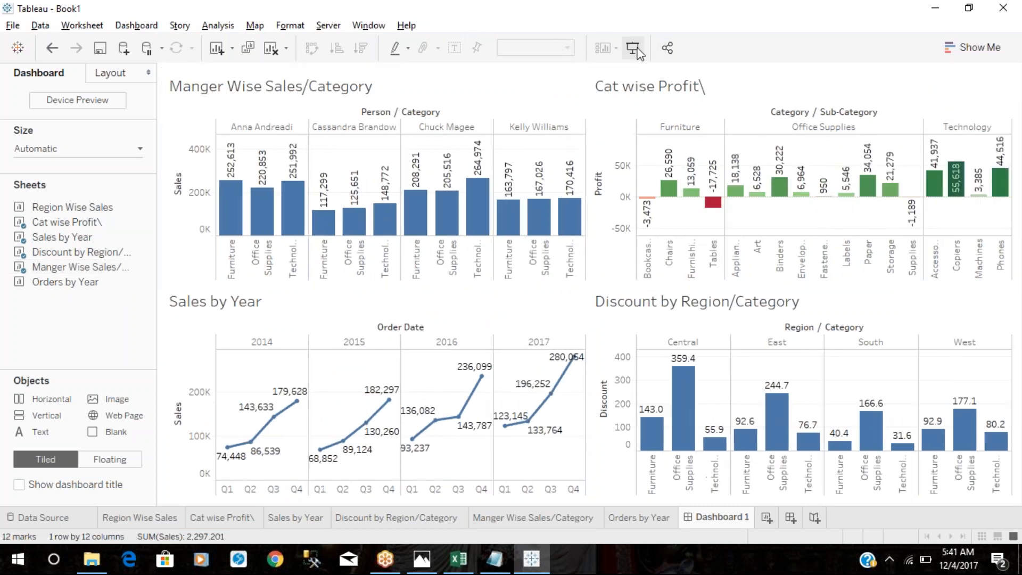
left_click(636, 49)
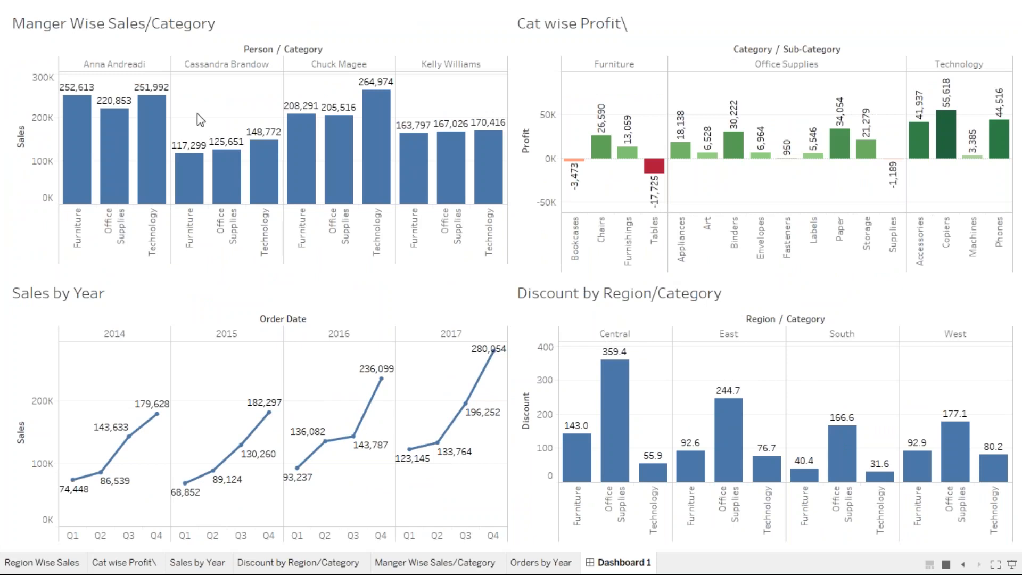
key("Escape")
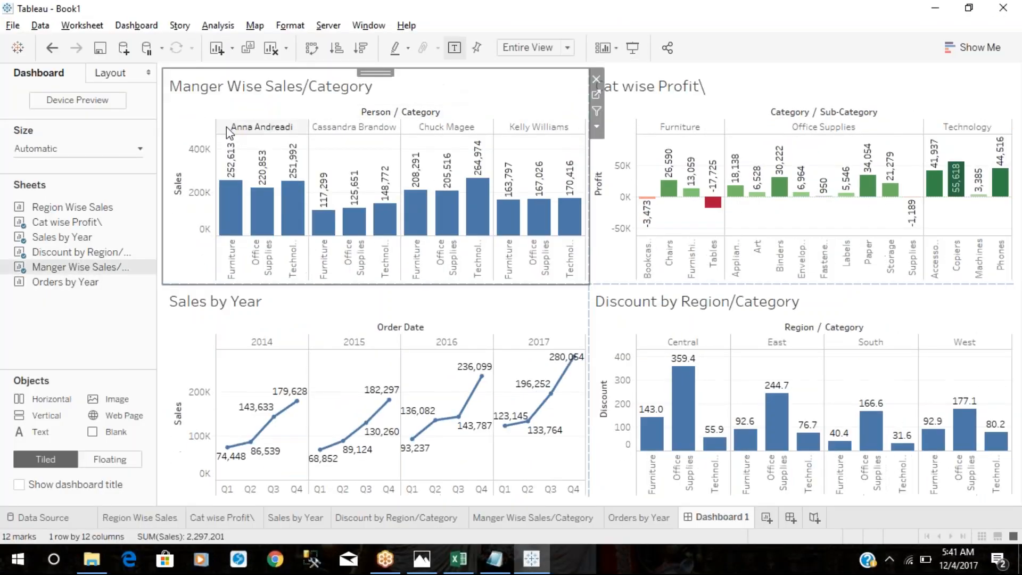
- Set all four charts on Dashboard 1 to be used as filters
left_click(596, 111)
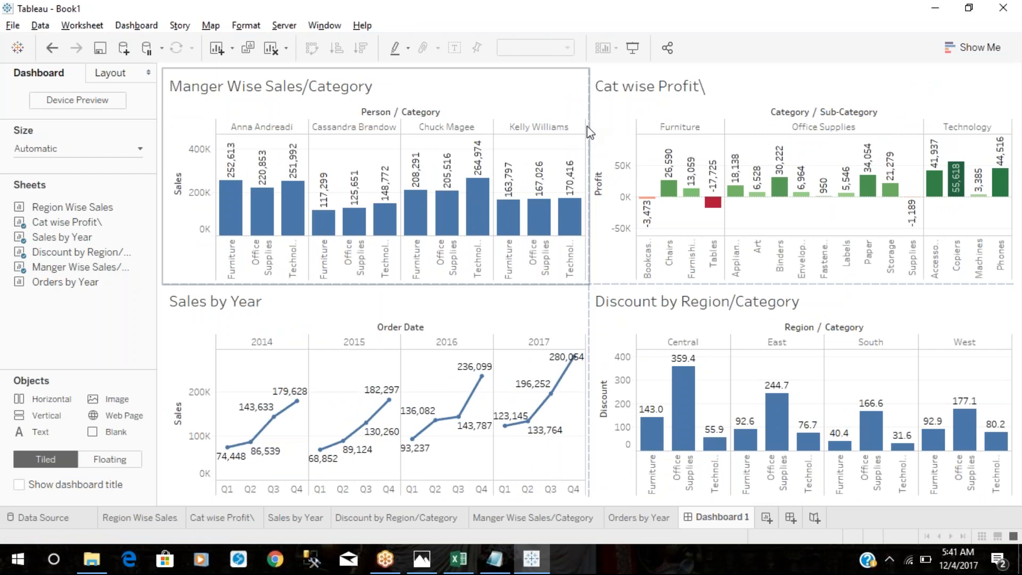
left_click(585, 132)
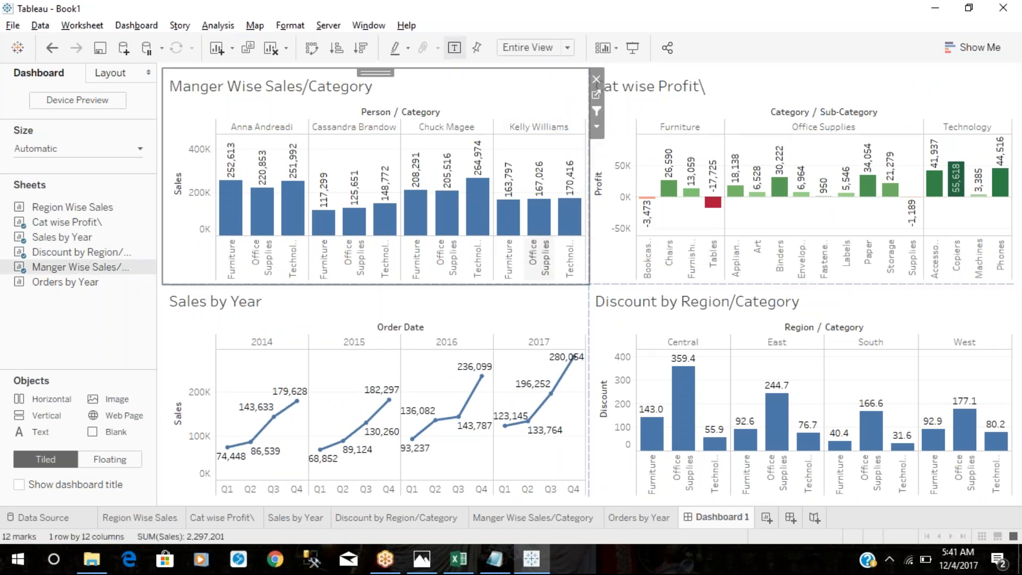
left_click(550, 331)
left_click(596, 327)
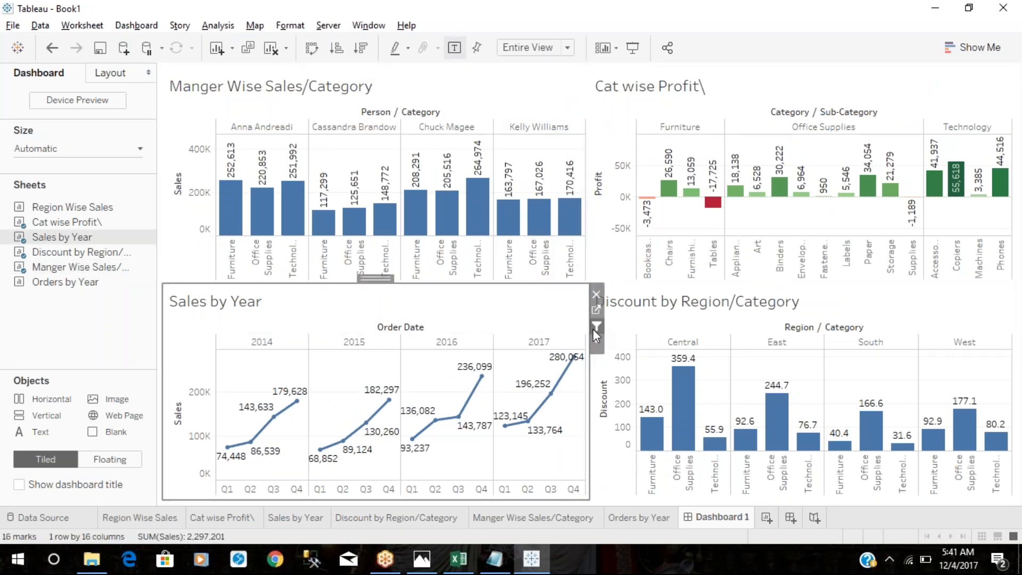
left_click(740, 102)
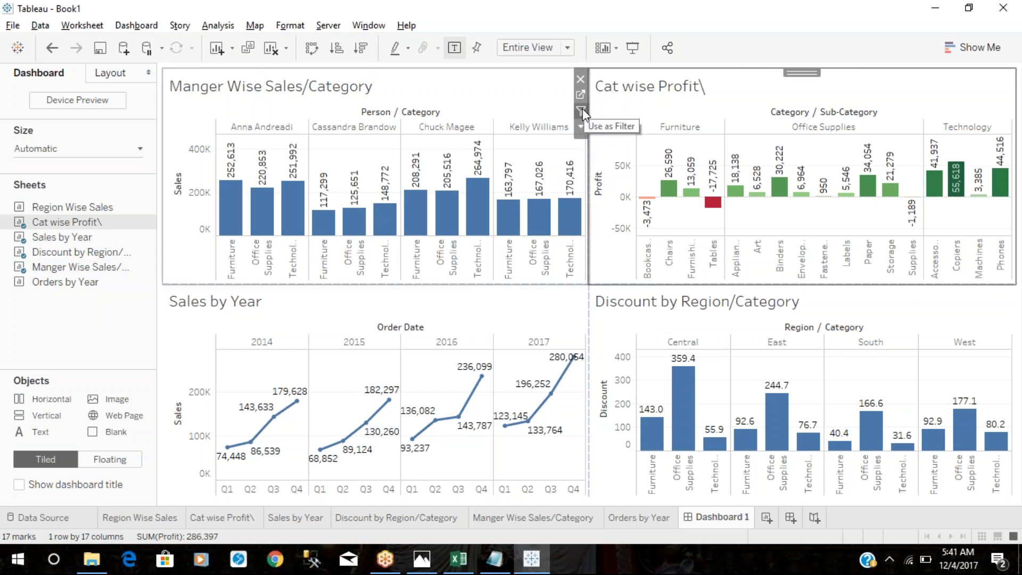
left_click(623, 319)
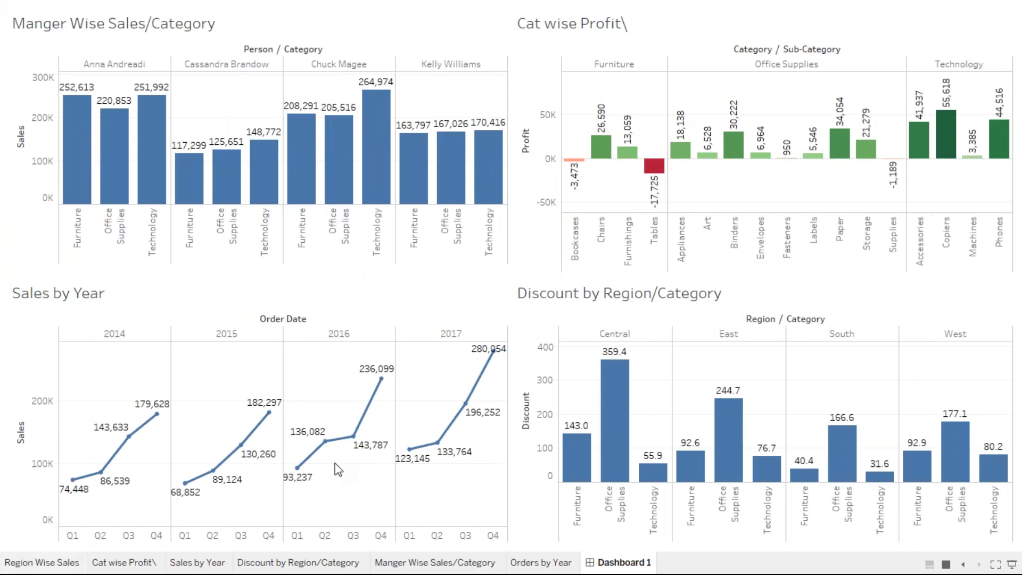
- Test the dashboard filtering in presentation mode with the Central region's Furniture, clear that selection, and filter by 2014 in Sales by Year
left_click(578, 511)
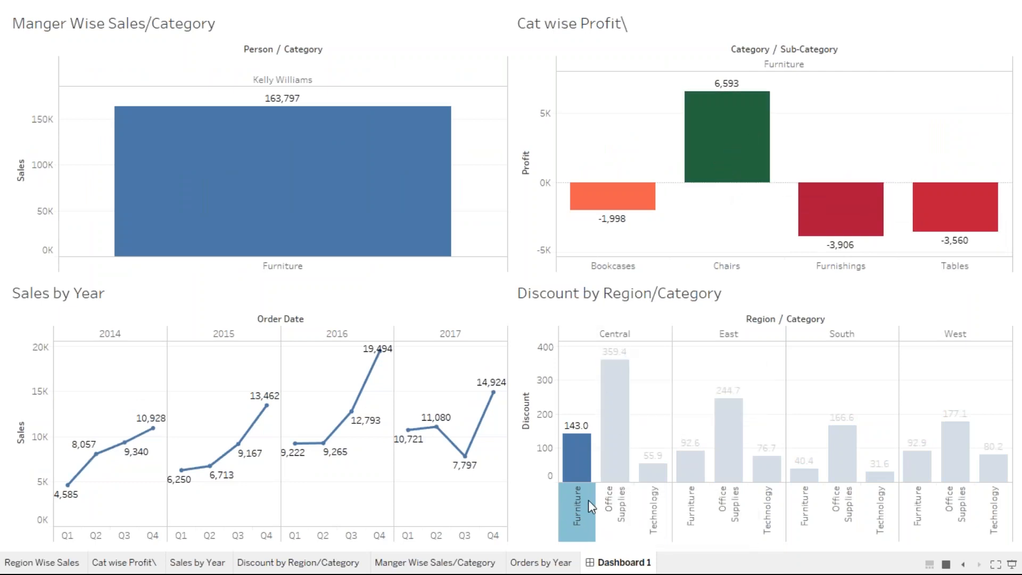
mouse_move(589, 501)
left_click(573, 507)
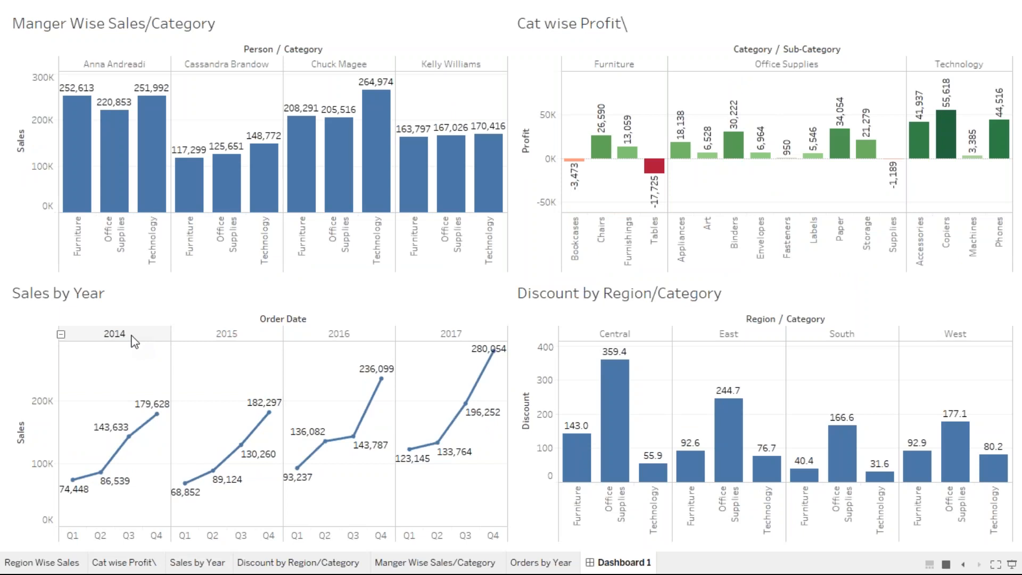
left_click(115, 334)
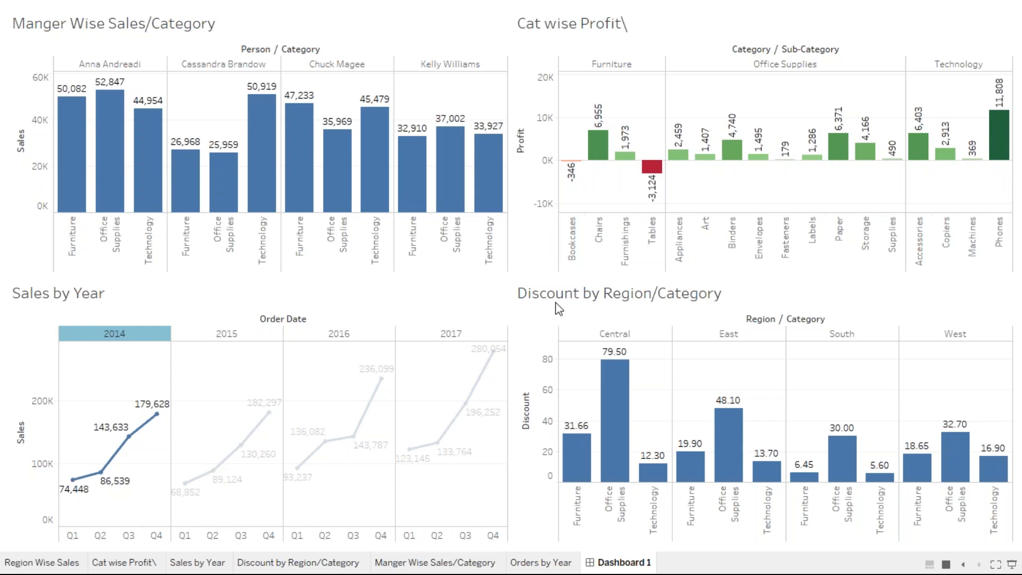
key("Escape")
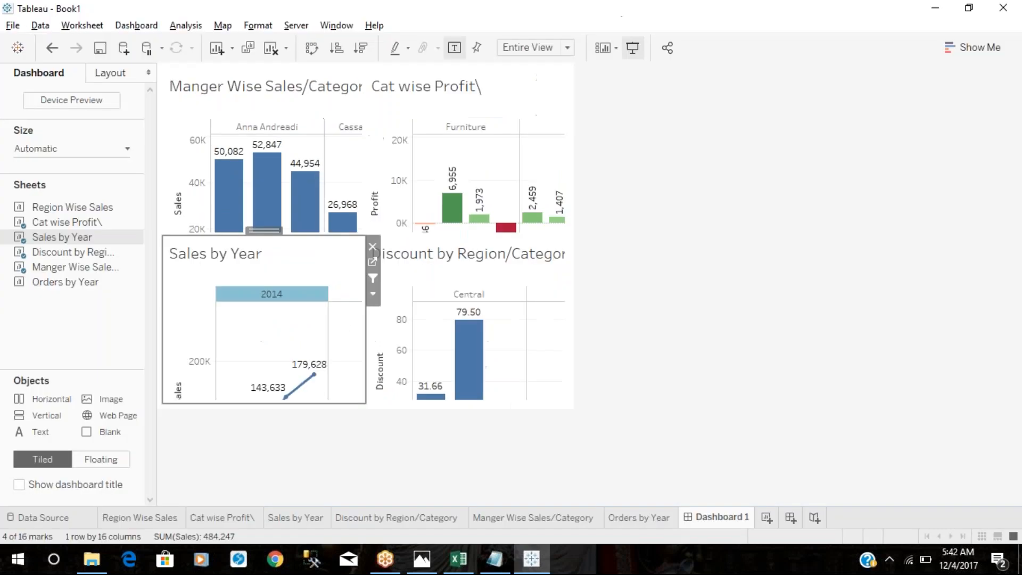
- Create a new worksheet with a map of the states colored by Profit
left_click(768, 517)
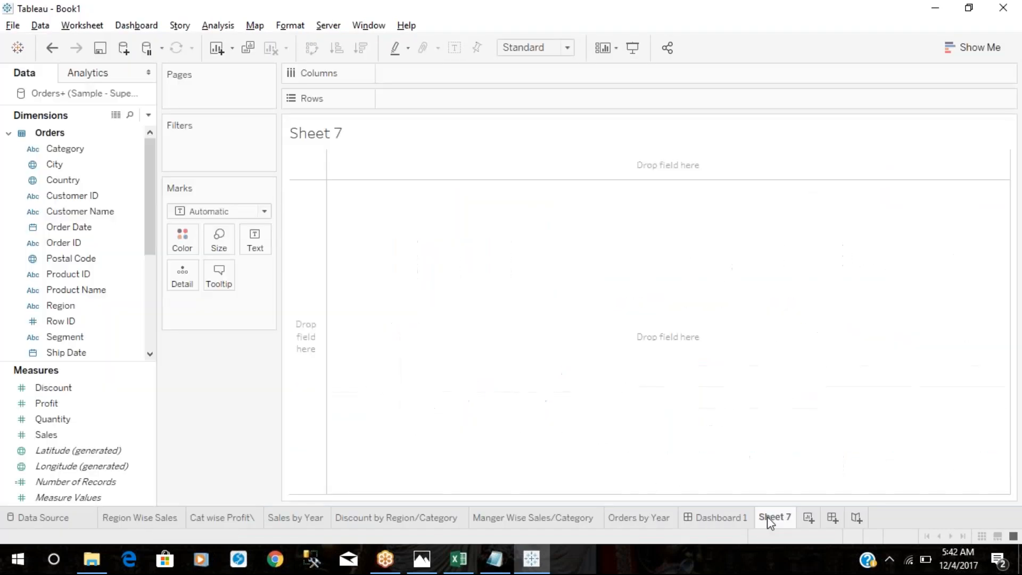
scroll(43, 213, "down", 4)
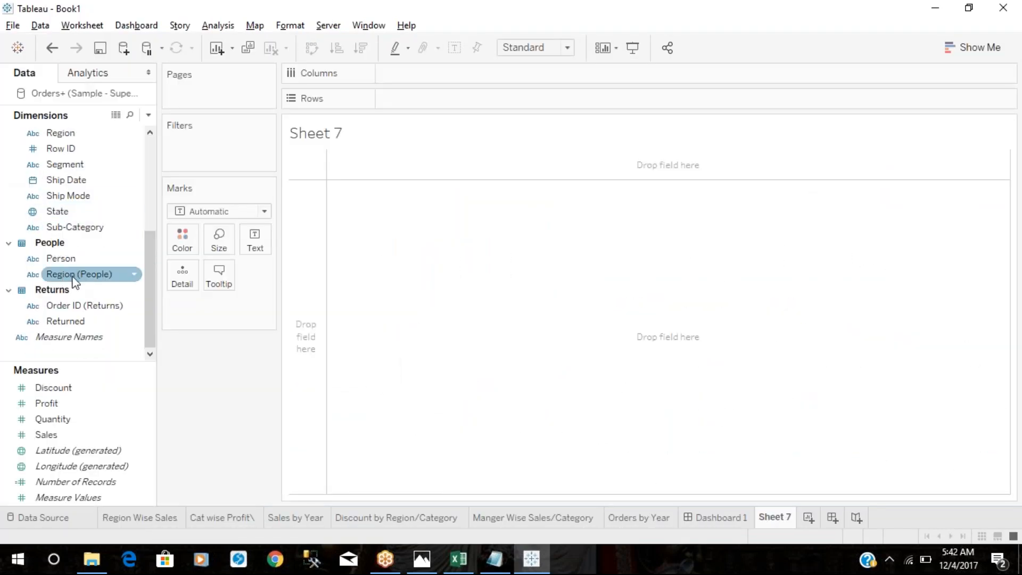
left_click(83, 213)
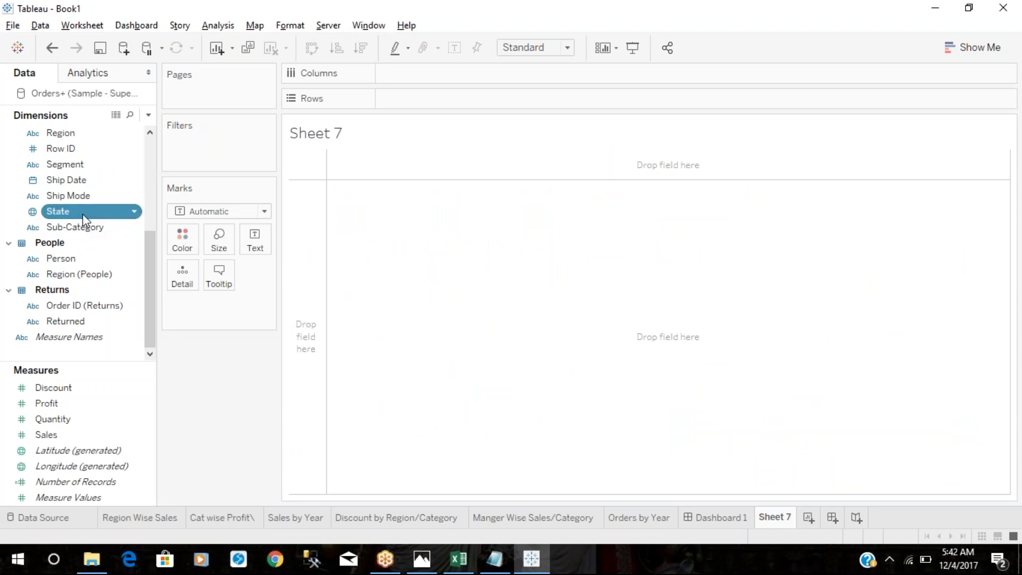
double_click(82, 213)
left_click(75, 393, "ctrl")
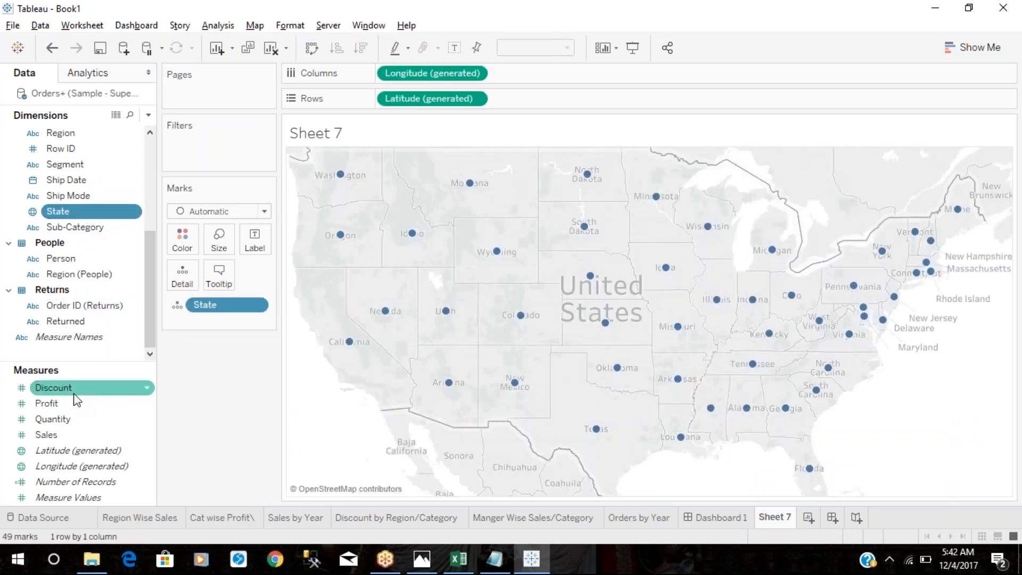
left_click_drag(89, 403, 182, 240)
- Apply the Red-Green Diverging palette to the map's Profit colors
left_click(182, 240)
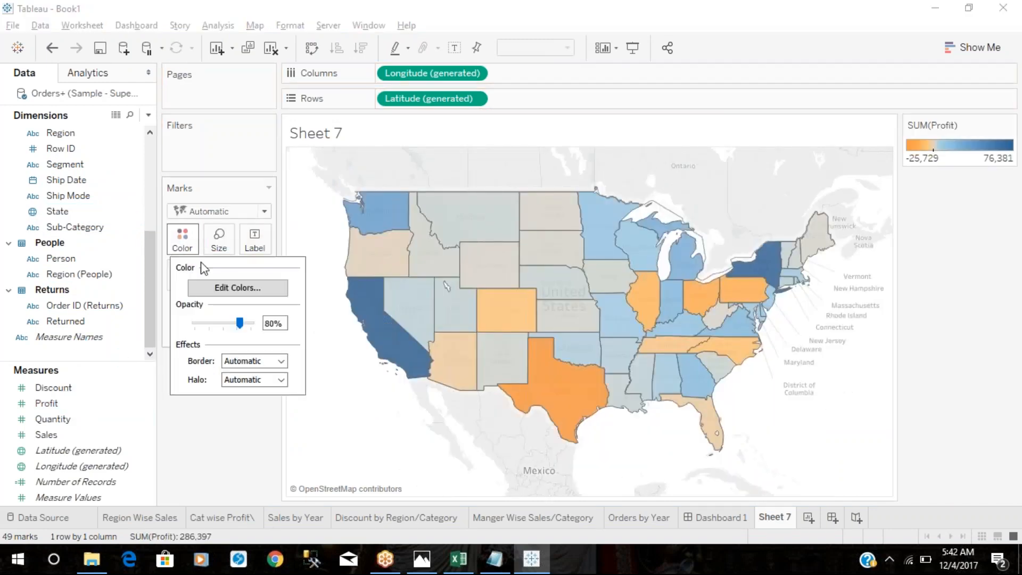
left_click(238, 290)
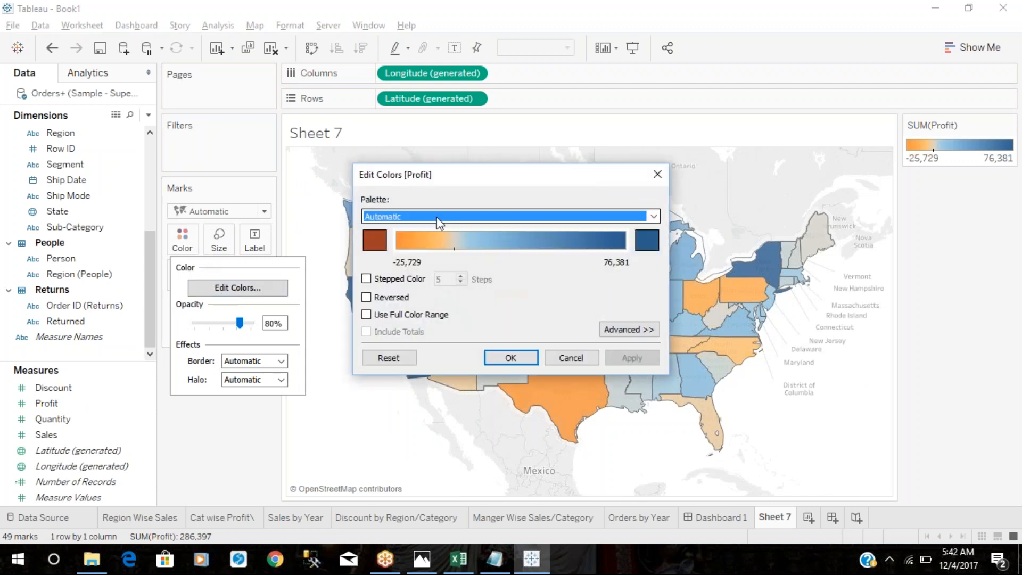
left_click(437, 213)
left_click(393, 398)
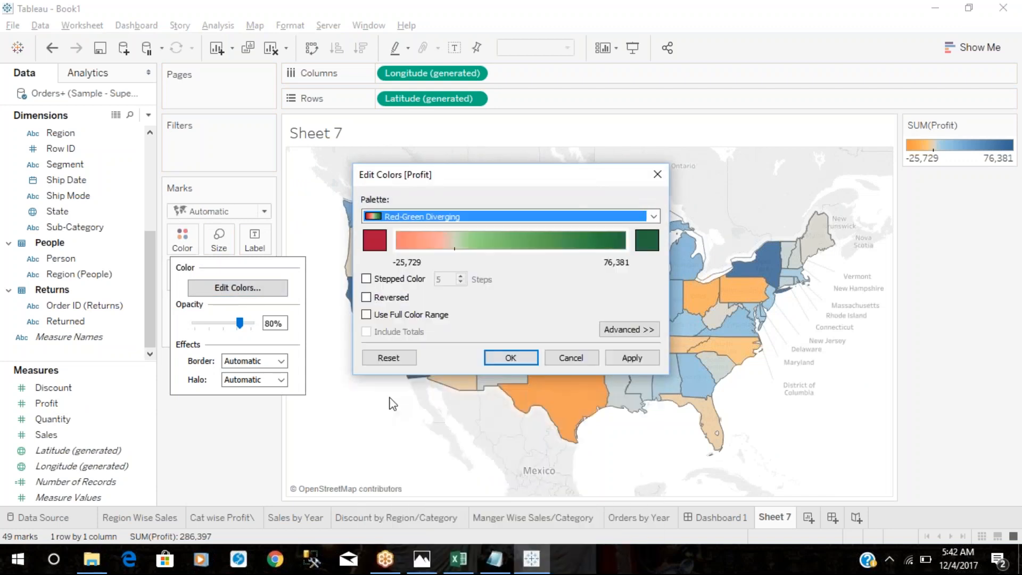
left_click(511, 357)
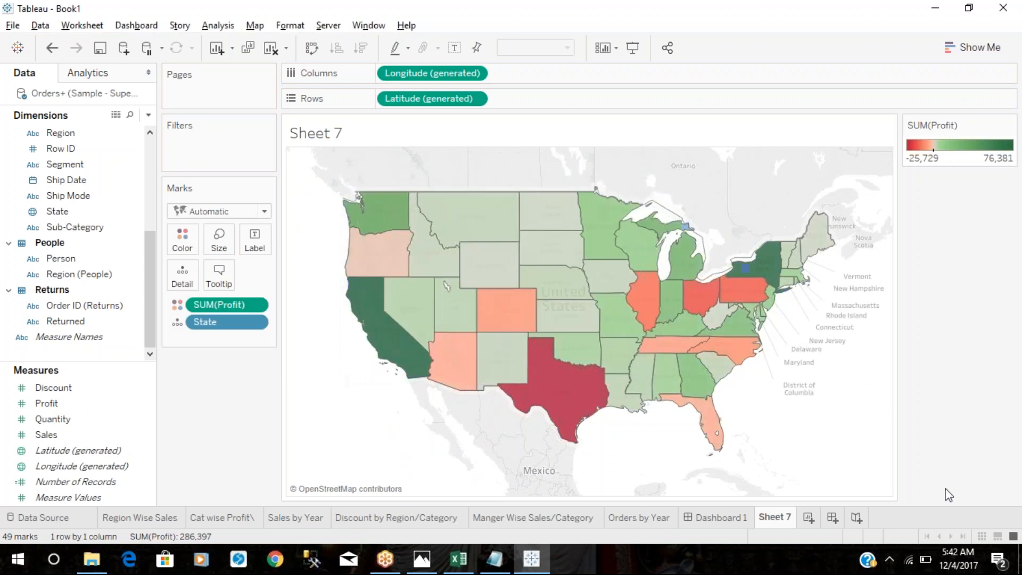
- Create a second dashboard with Cat wise Profit placed above the Sheet 7 map
left_click(833, 517)
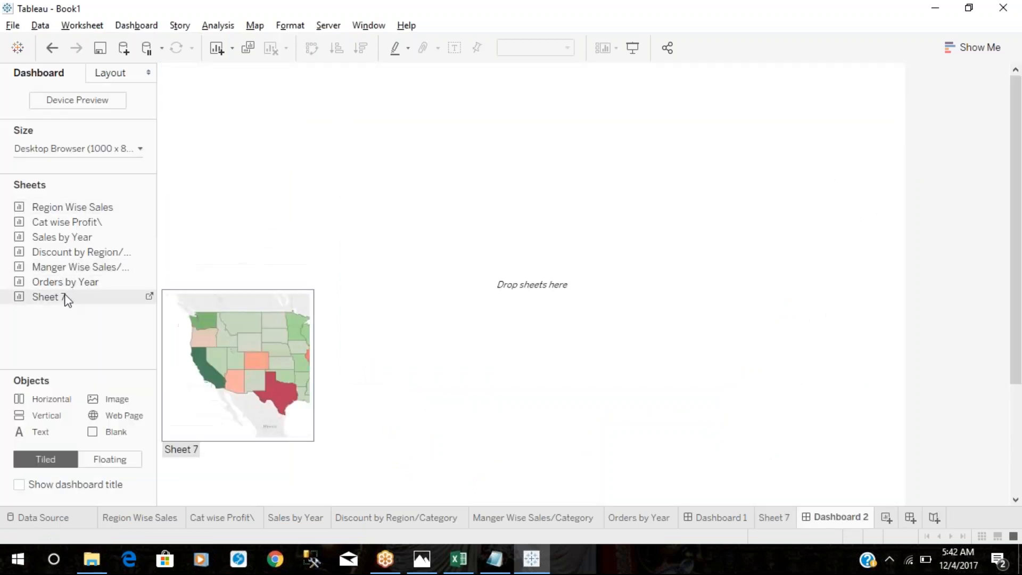
left_click_drag(65, 301, 237, 284)
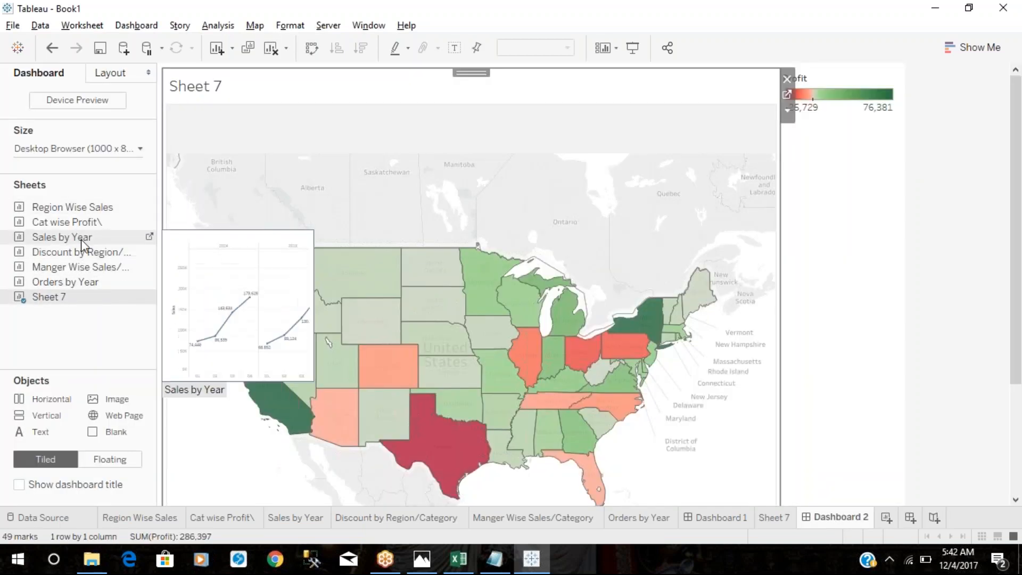
left_click_drag(82, 226, 471, 210)
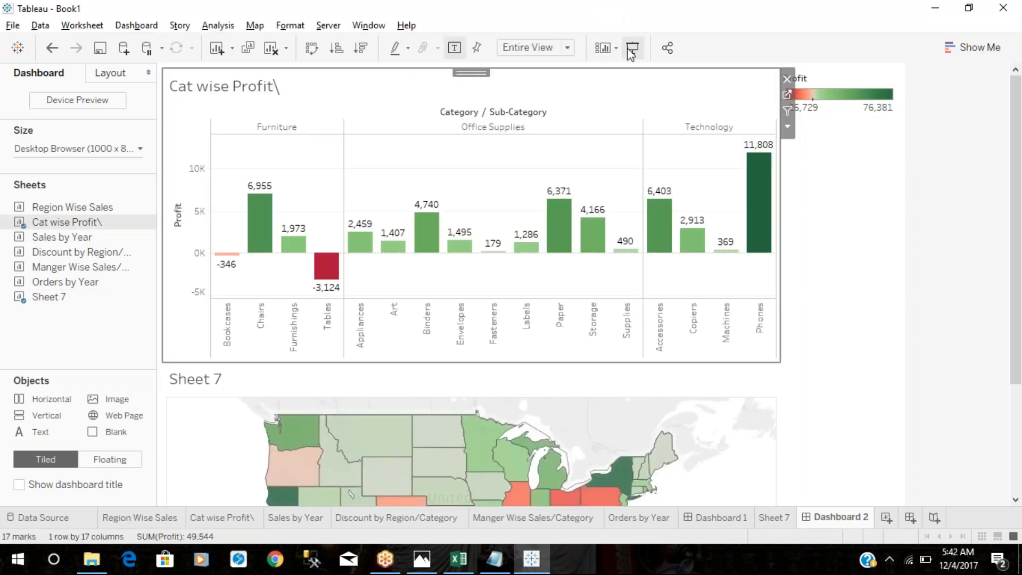
- Keep the profit chart at Entire View, set Dashboard 2's size to Automatic, and preview it in presentation mode
left_click(535, 49)
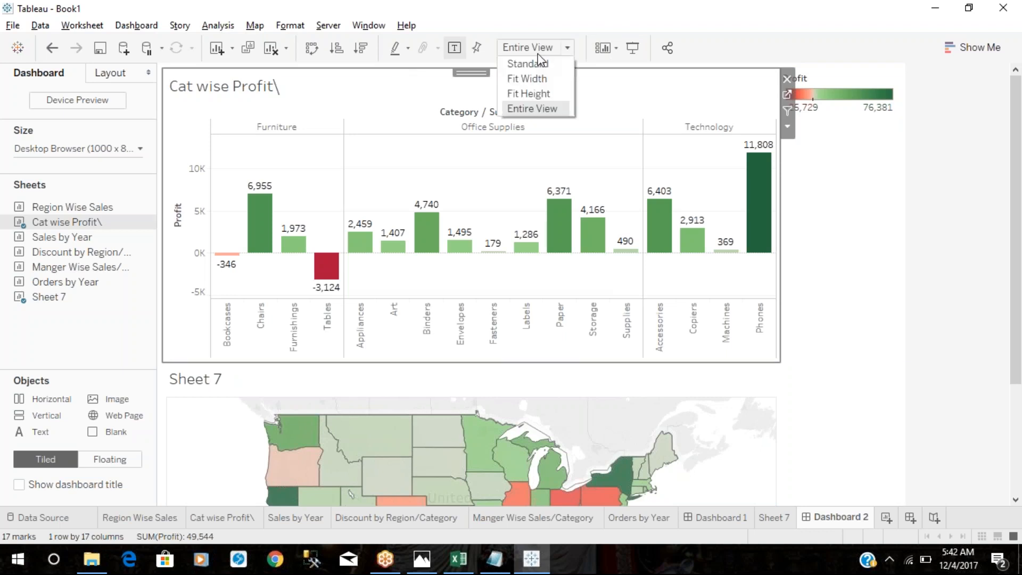
left_click(533, 109)
left_click(53, 149)
left_click(48, 176)
left_click(58, 209)
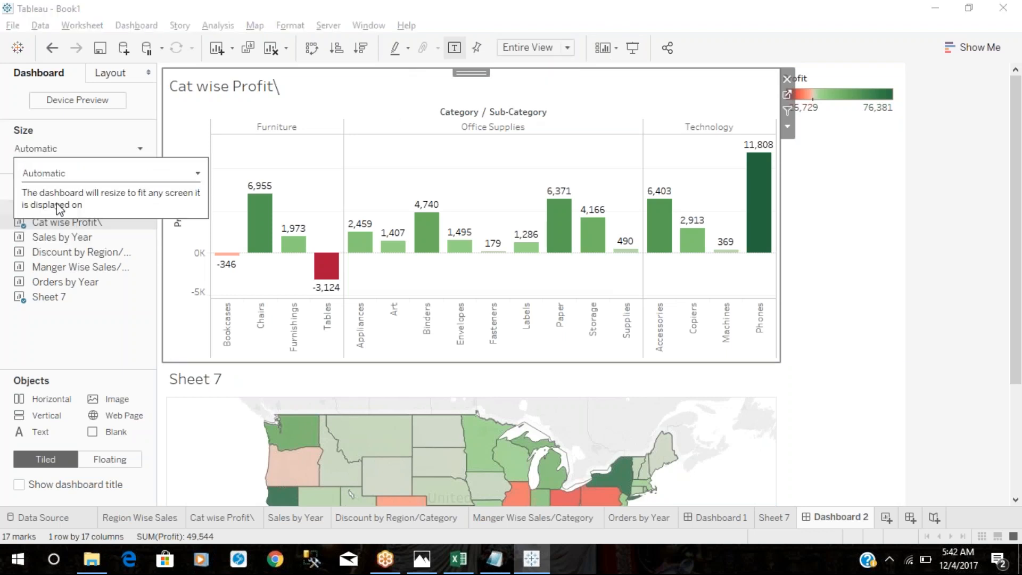
left_click(633, 48)
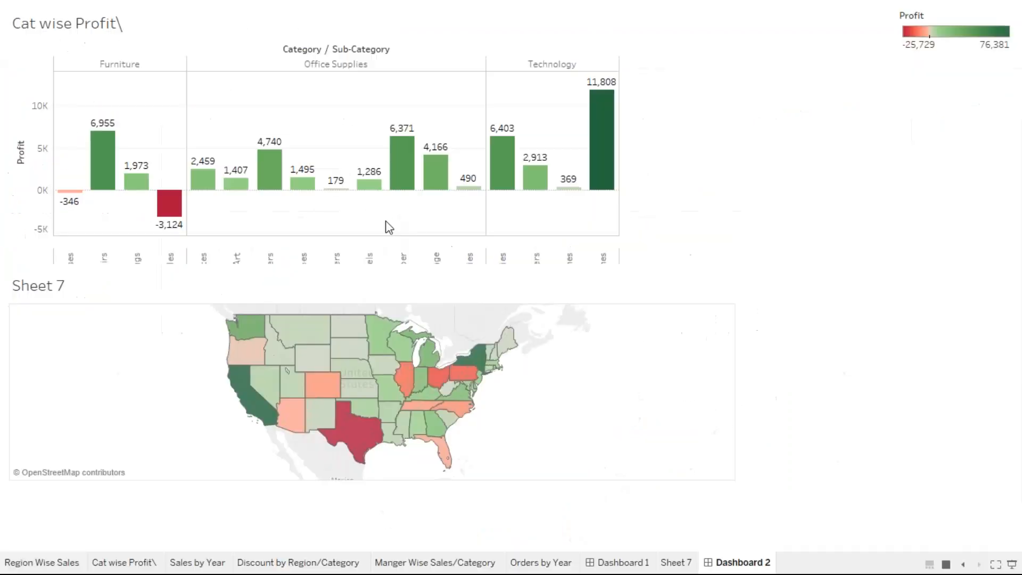
key("Escape")
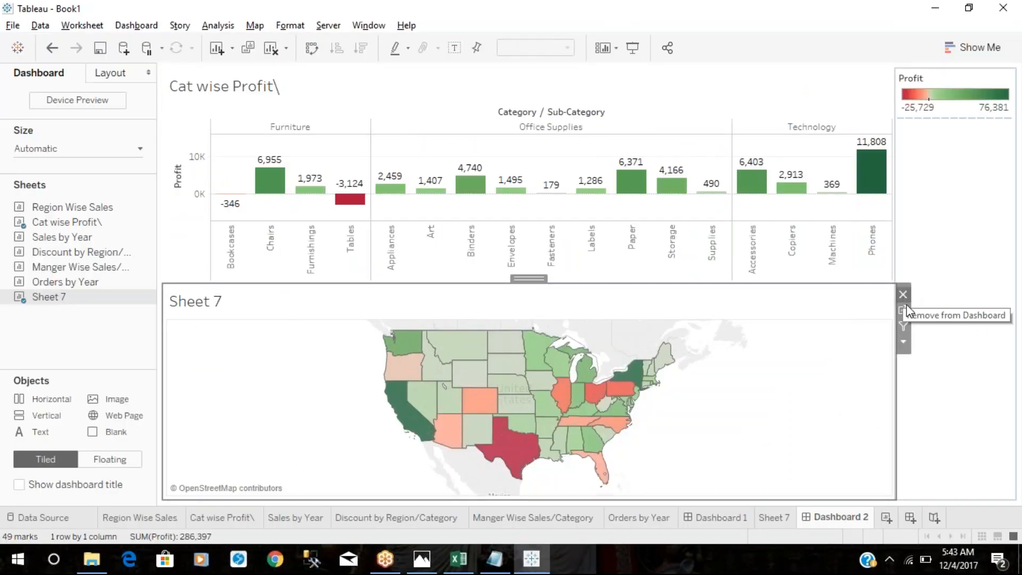
- Go from the dashboard to the Sheet 7 map and label it with State names
left_click(903, 309)
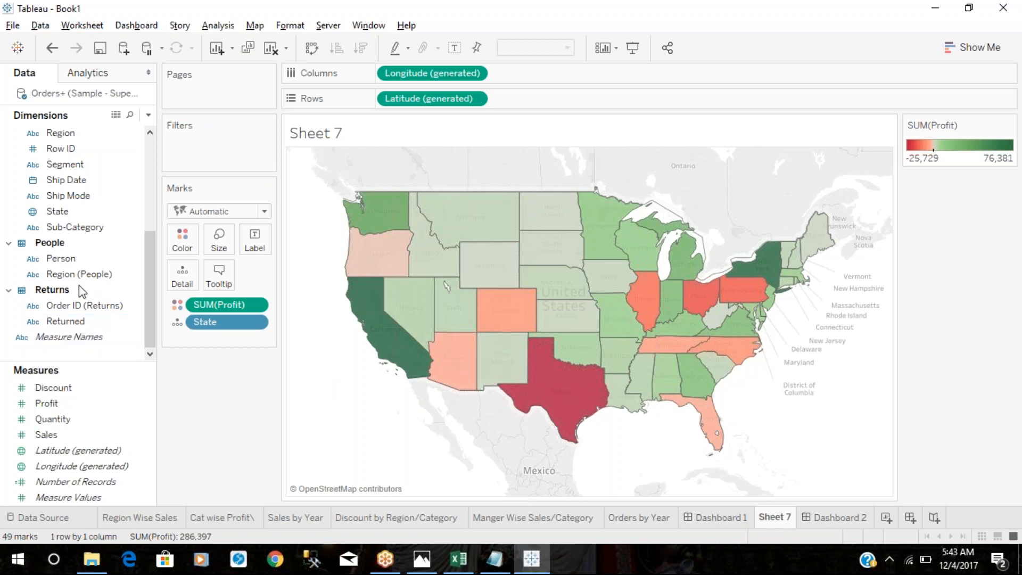
left_click_drag(57, 211, 254, 241)
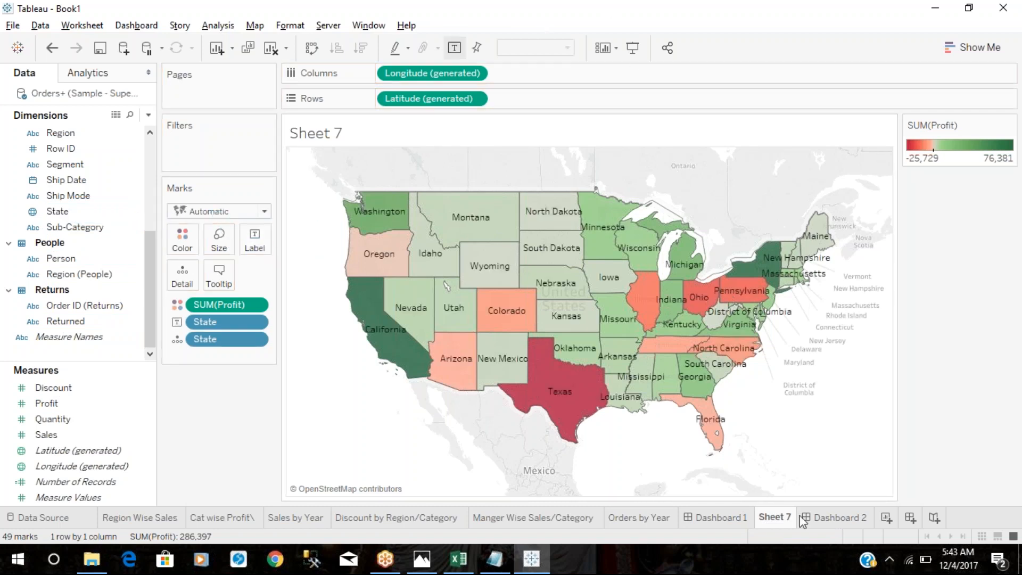
- Return to Dashboard 2 and preview the state-labelled map in presentation mode
left_click(833, 519)
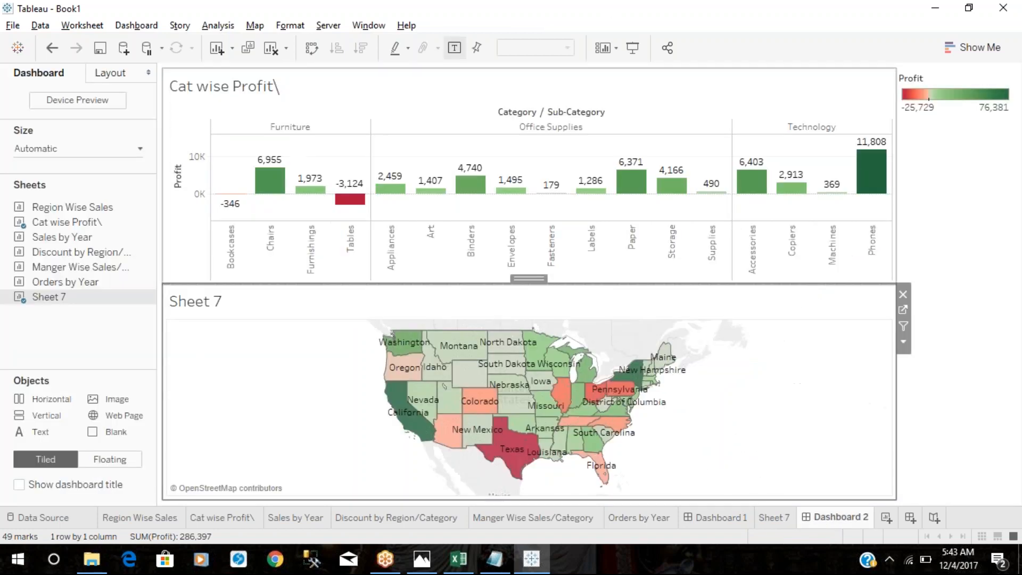
left_click(633, 48)
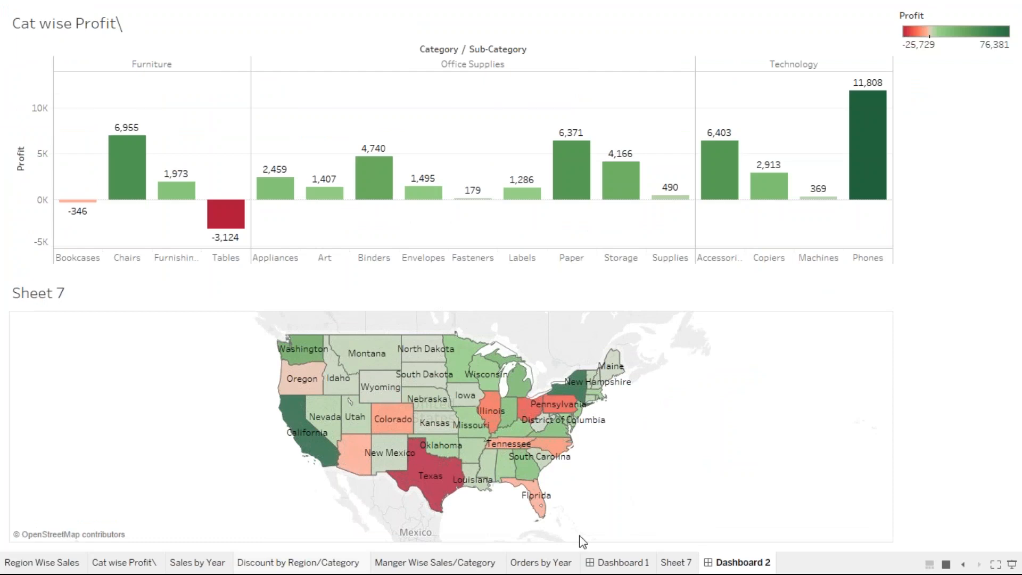
key("Escape")
- Set both the Sheet 7 map and the Cat wise Profit chart on Dashboard 2 to act as filters
left_click(904, 326)
left_click(852, 94)
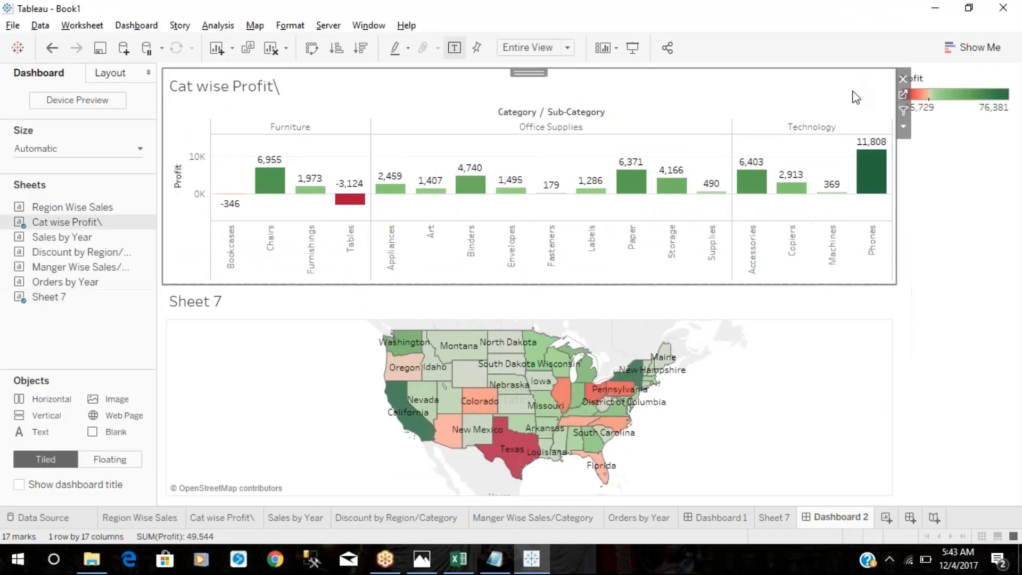
left_click(905, 113)
- Delete the layout container holding the Profit color legend, including the legend inside it
left_click(914, 133)
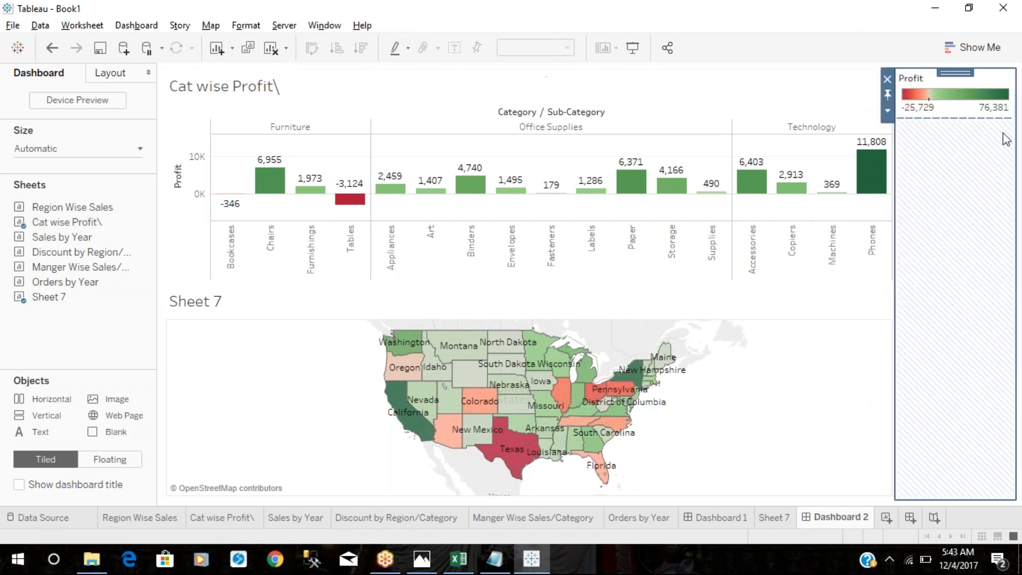
left_click(888, 80)
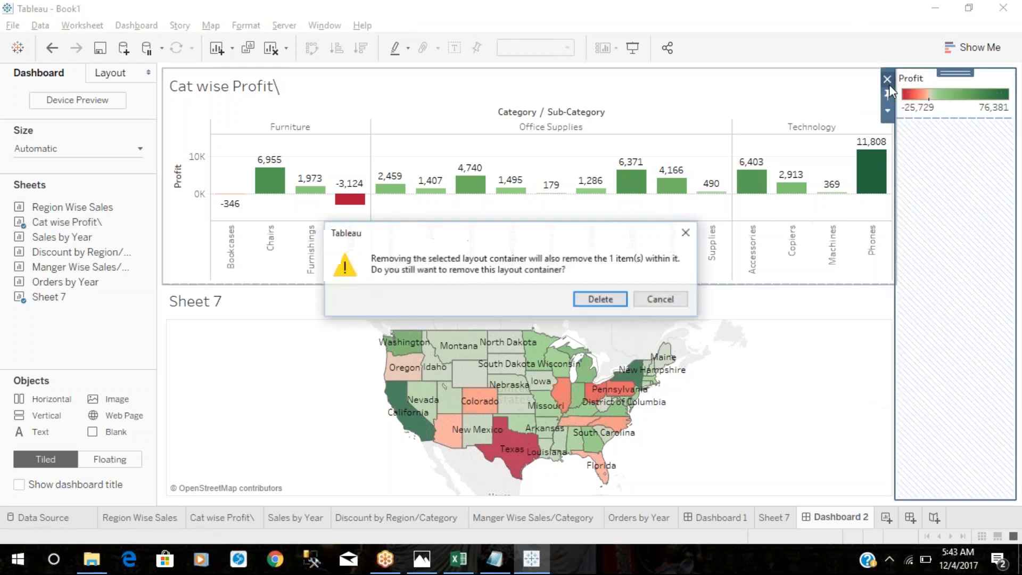
left_click(614, 302)
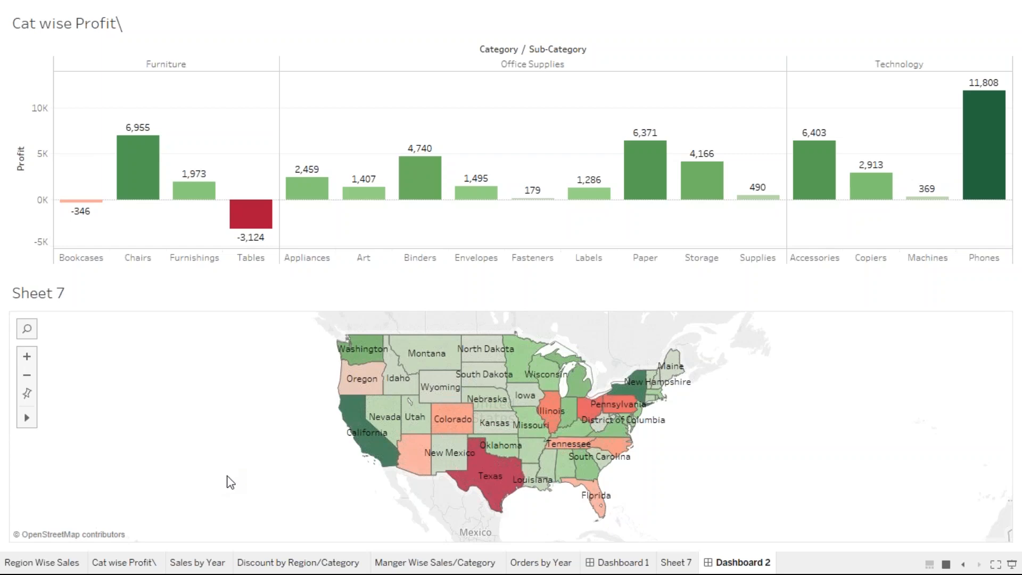
- In presentation mode, filter the profit chart by Texas on the map, examine its sub-category profits, and clear the selection
mouse_move(482, 477)
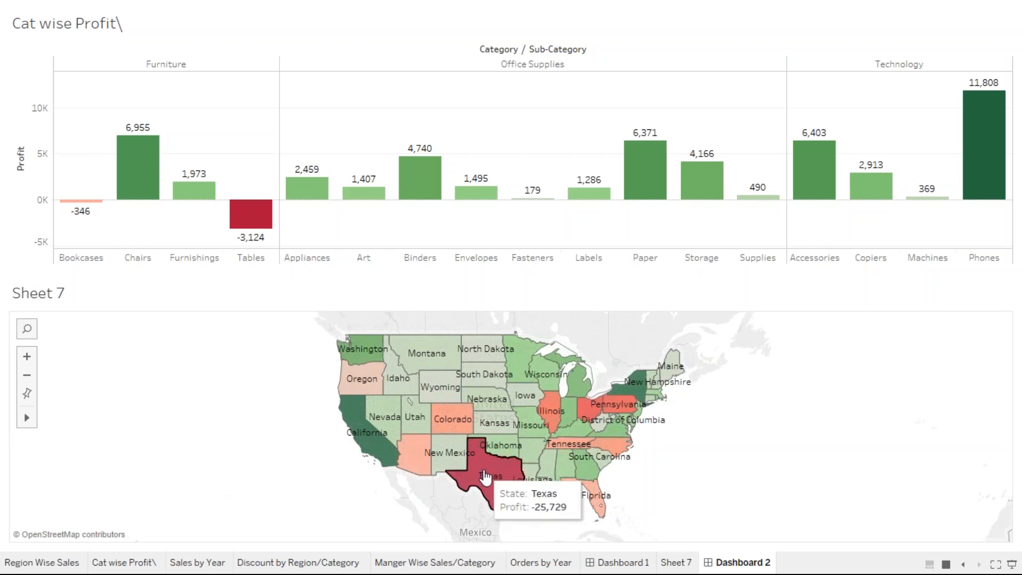
left_click(485, 476)
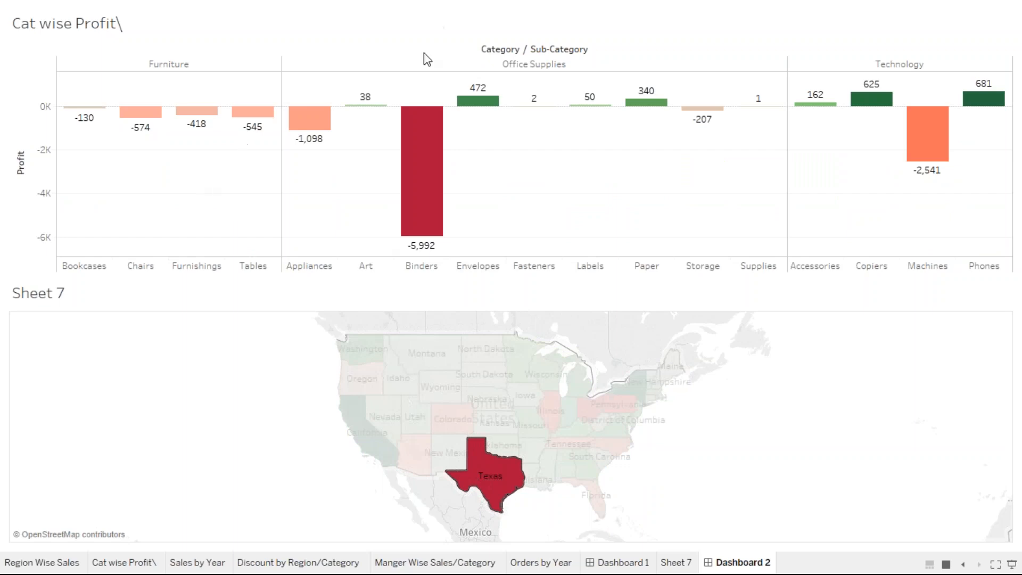
mouse_move(382, 106)
mouse_move(434, 179)
mouse_move(872, 99)
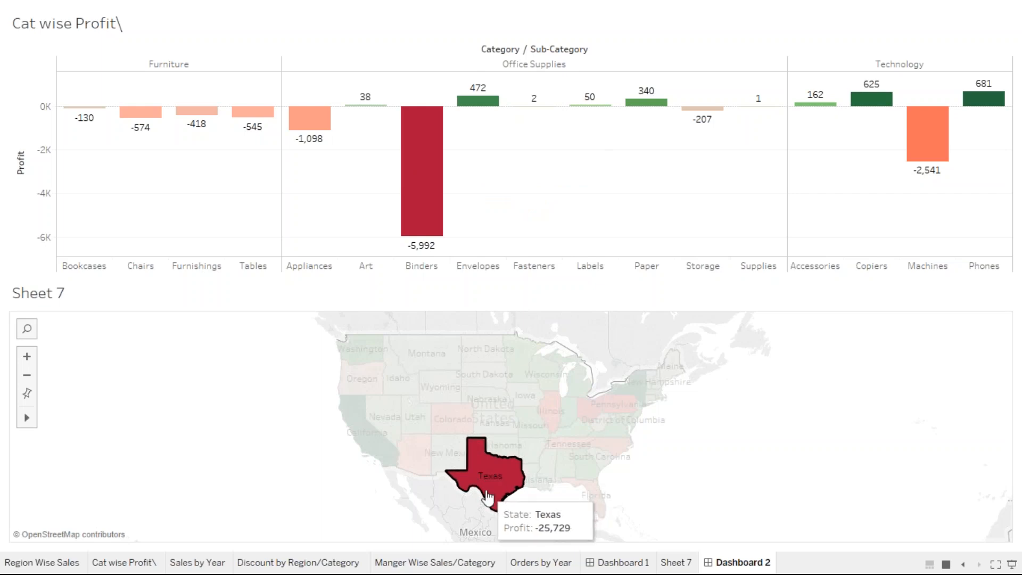
left_click(503, 487)
- Filter the map by the Tables bar to examine state profits, leave presentation mode, and clear the Tables selection
mouse_move(246, 230)
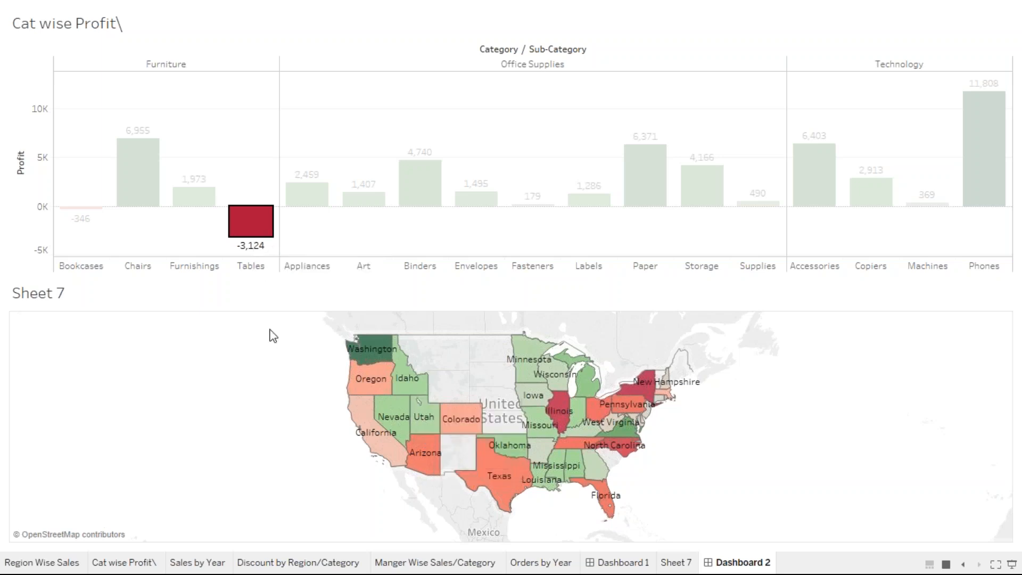
key("Escape")
mouse_move(380, 242)
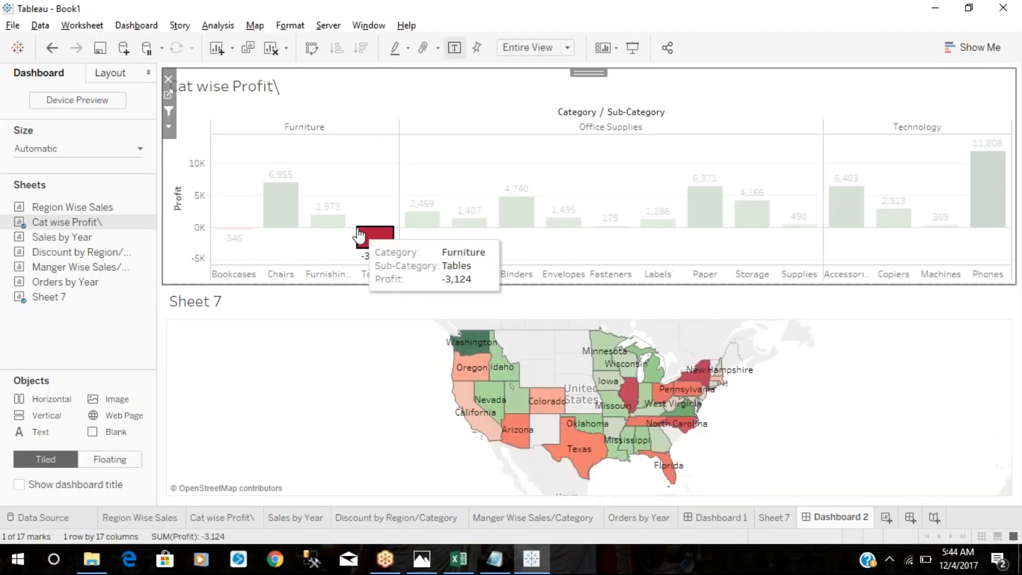
left_click(382, 246)
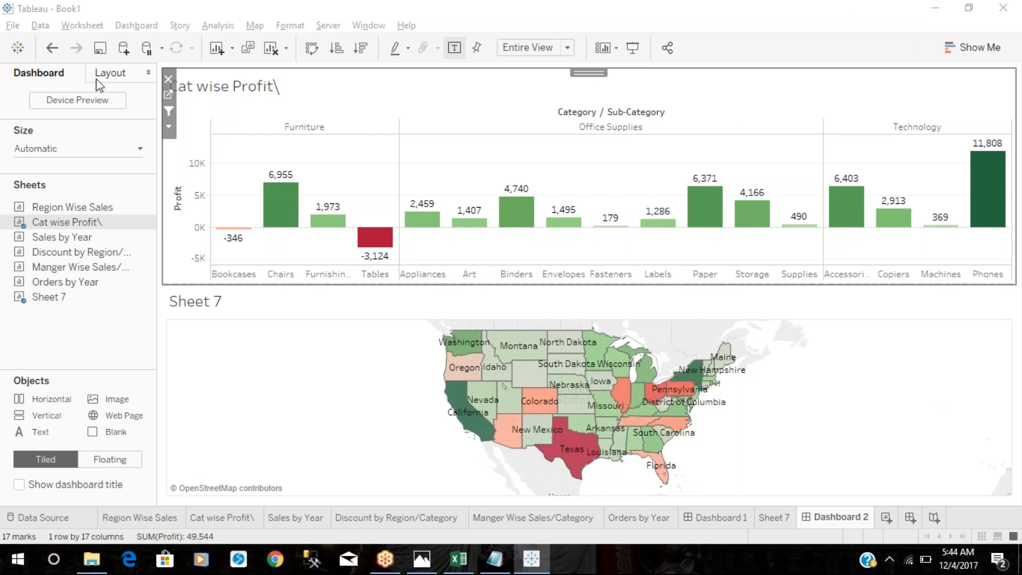
double_click(106, 7)
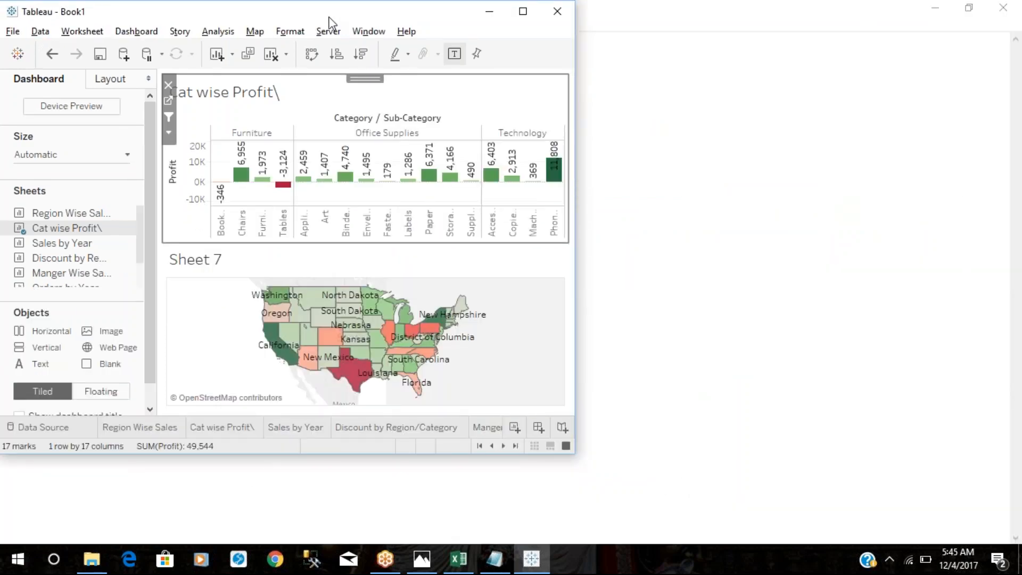
double_click(329, 16)
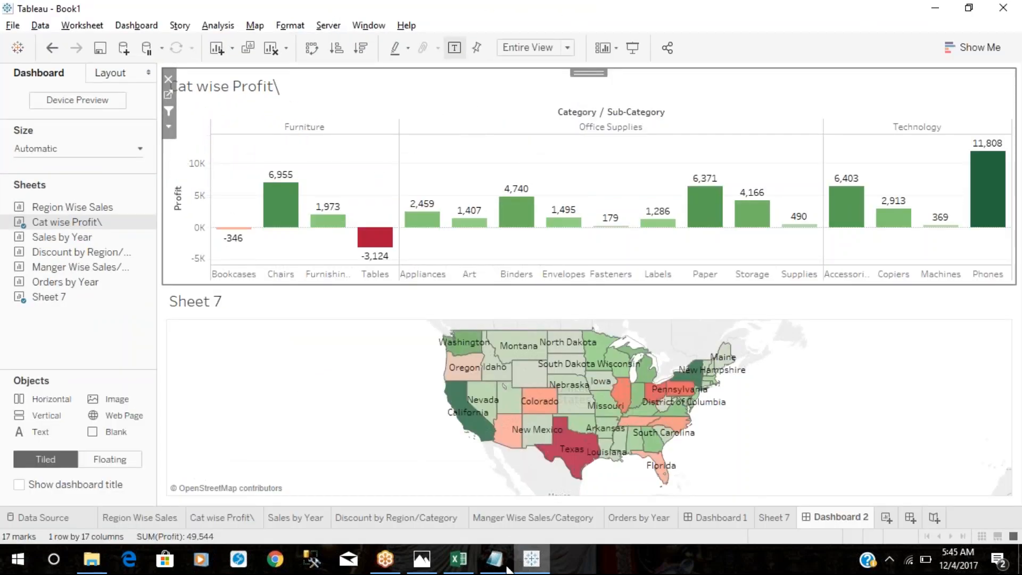
- View the Tableau Product Line picture, then open the Tableau Architecture image from the startup folder in a maximized window
left_click(418, 559)
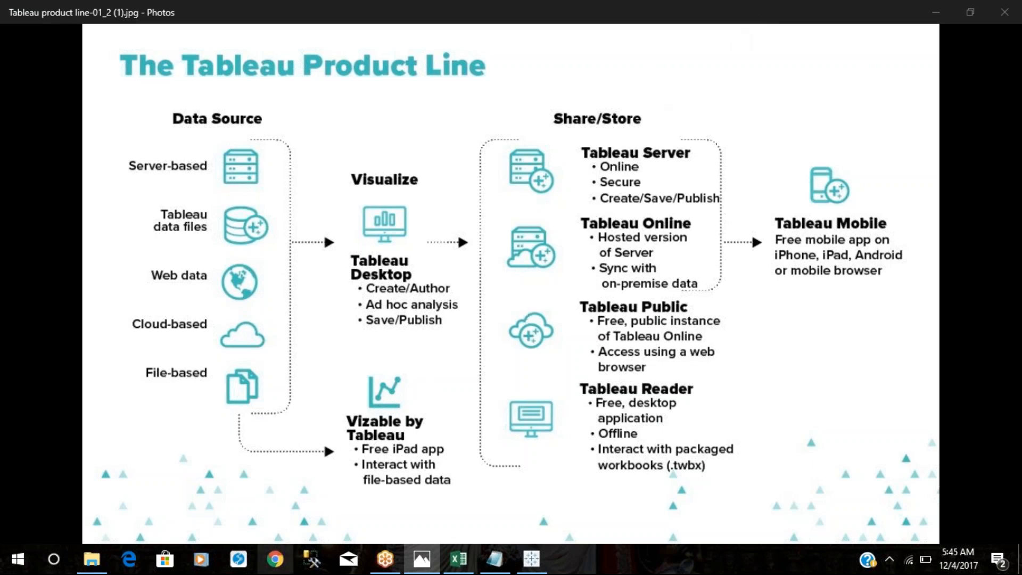
left_click(99, 562)
double_click(254, 191)
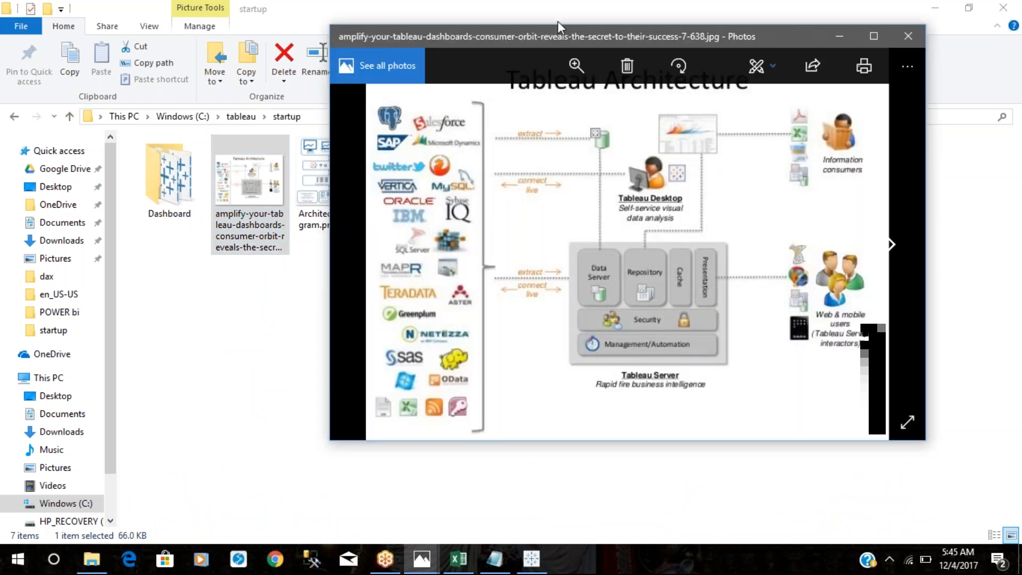
double_click(549, 40)
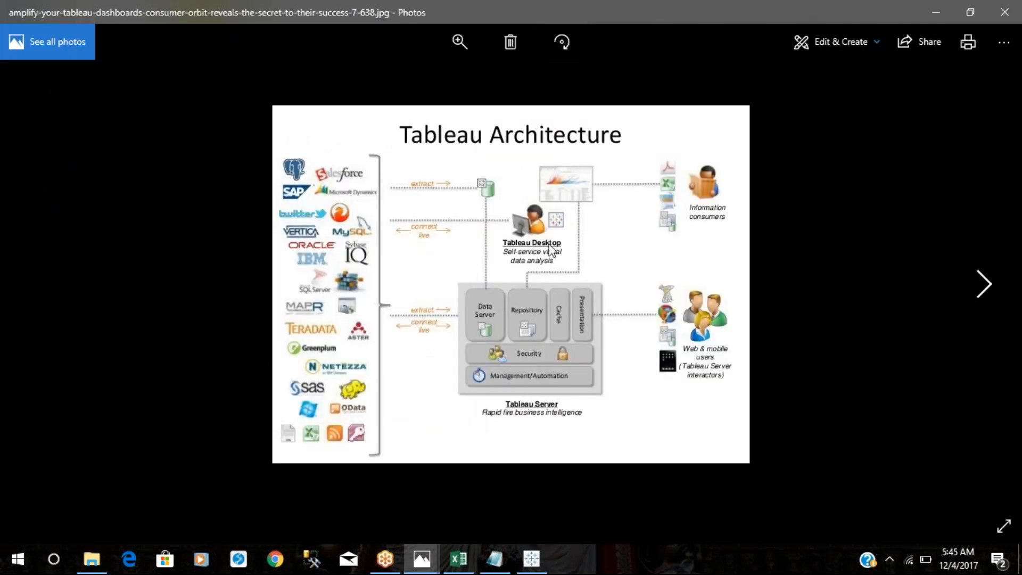
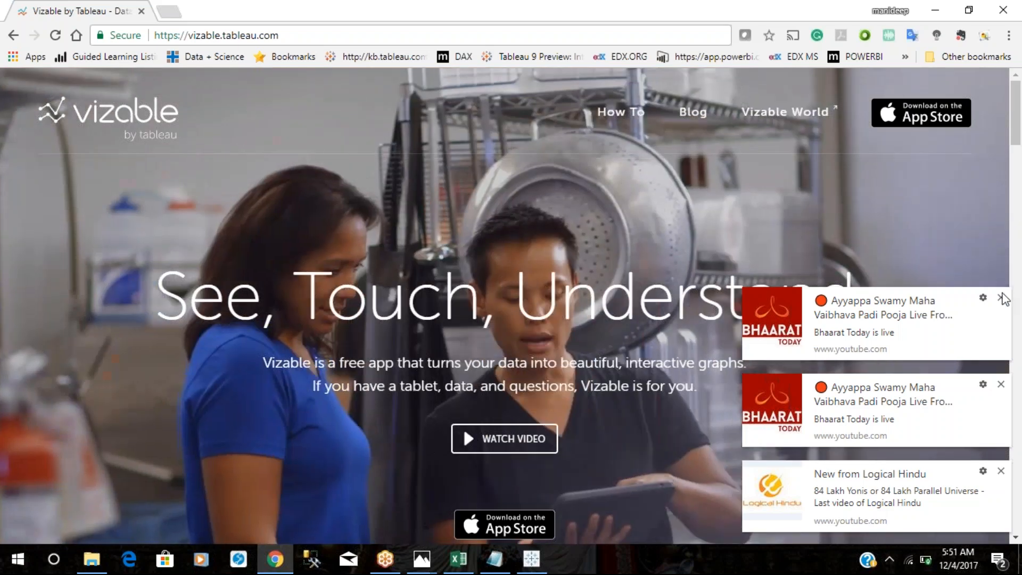
- Dismiss the browser notifications covering the Vizable web page
left_click(1002, 298)
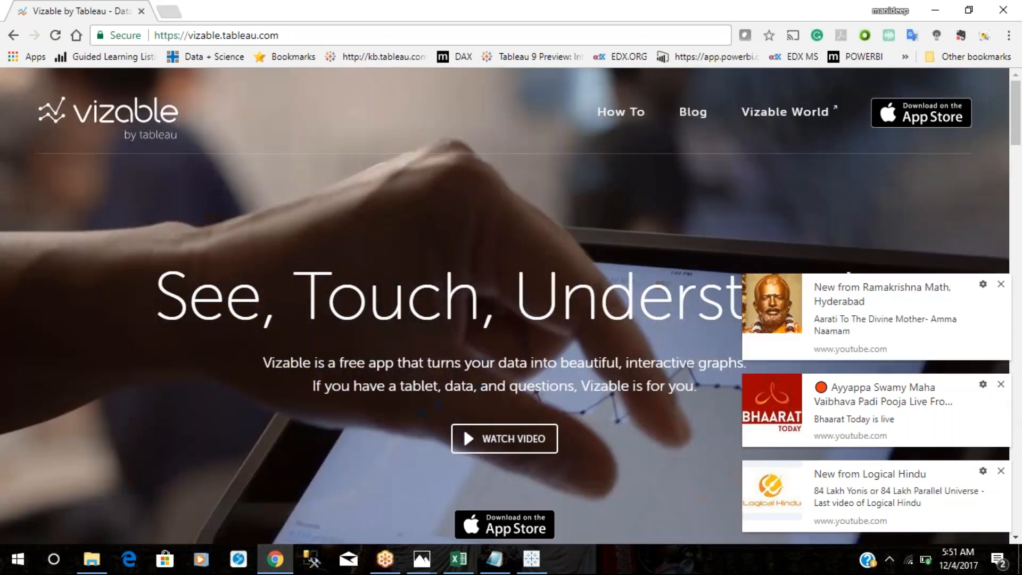
left_click(1001, 385)
left_click(1002, 471)
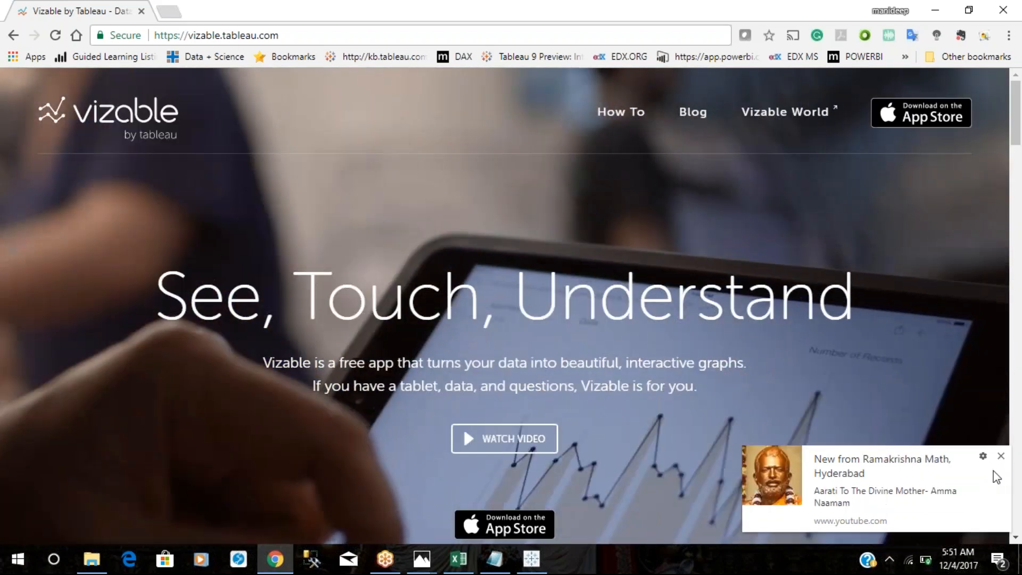
left_click(1002, 457)
left_click(1002, 457)
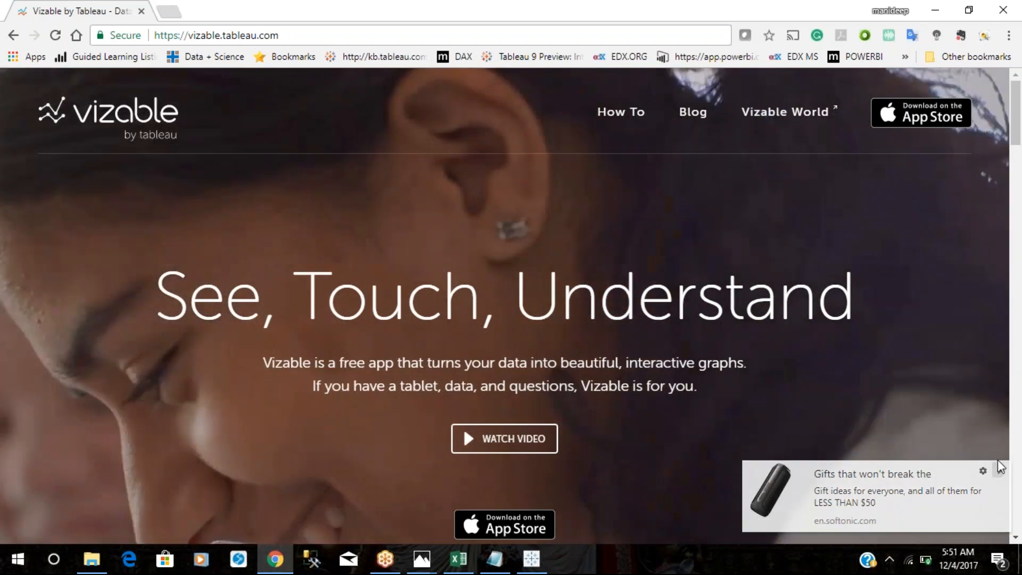
left_click(1002, 456)
- Play the Why Vizable video further down the page and close its player
scroll(417, 273, "down", 5)
scroll(417, 272, "down", 10)
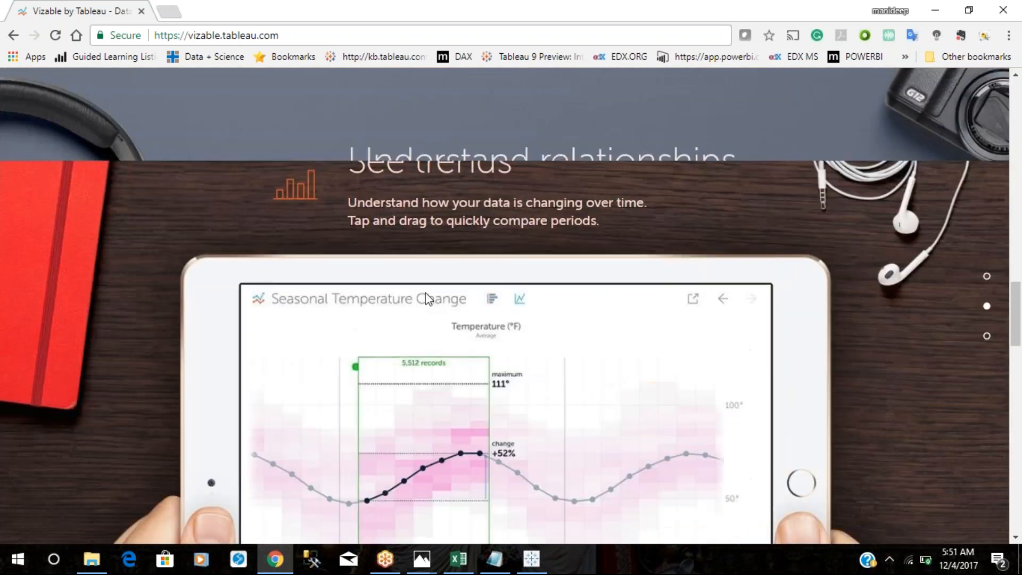
scroll(439, 302, "up", 3)
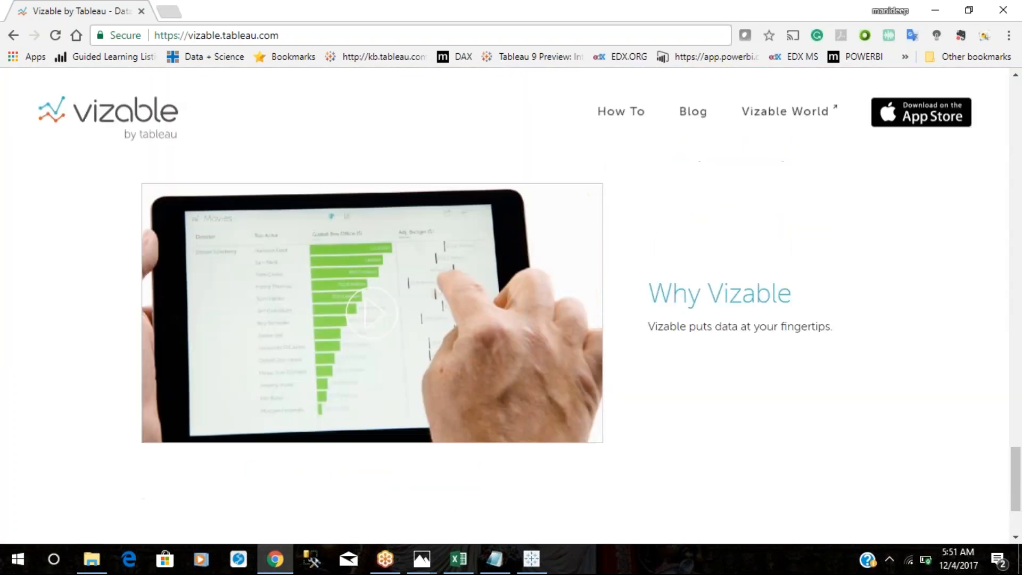
left_click(373, 314)
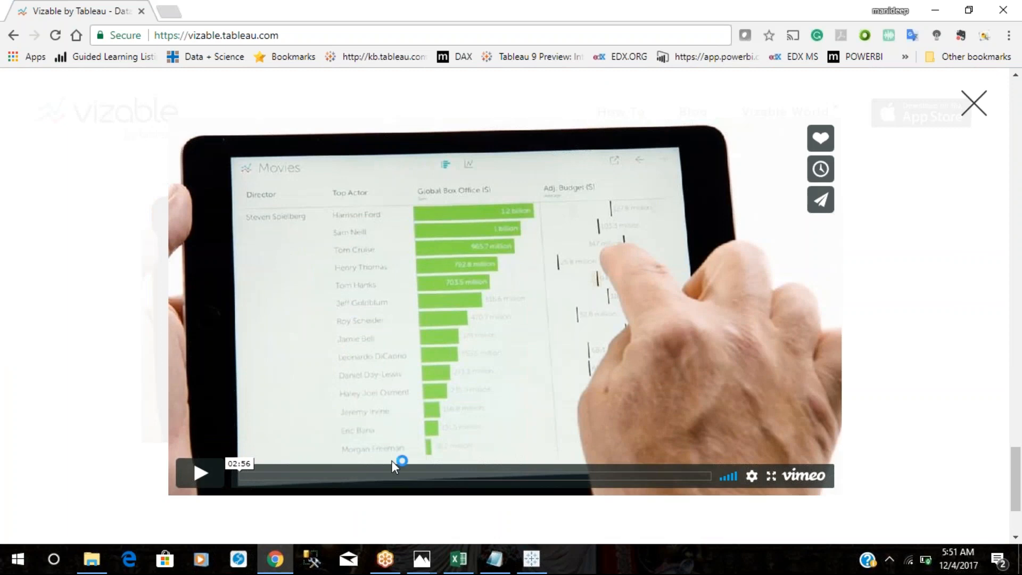
left_click(194, 461)
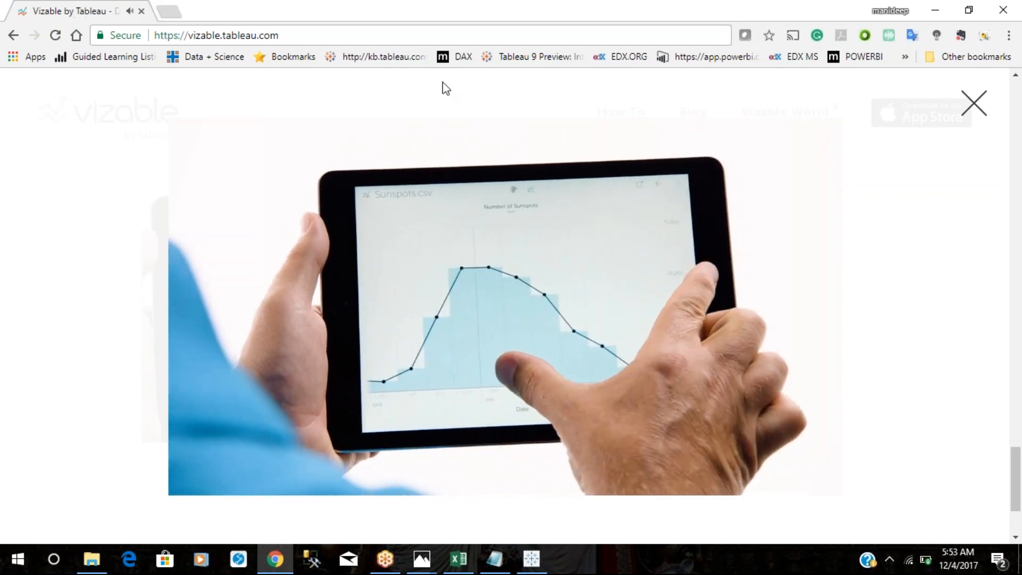
mouse_move(461, 220)
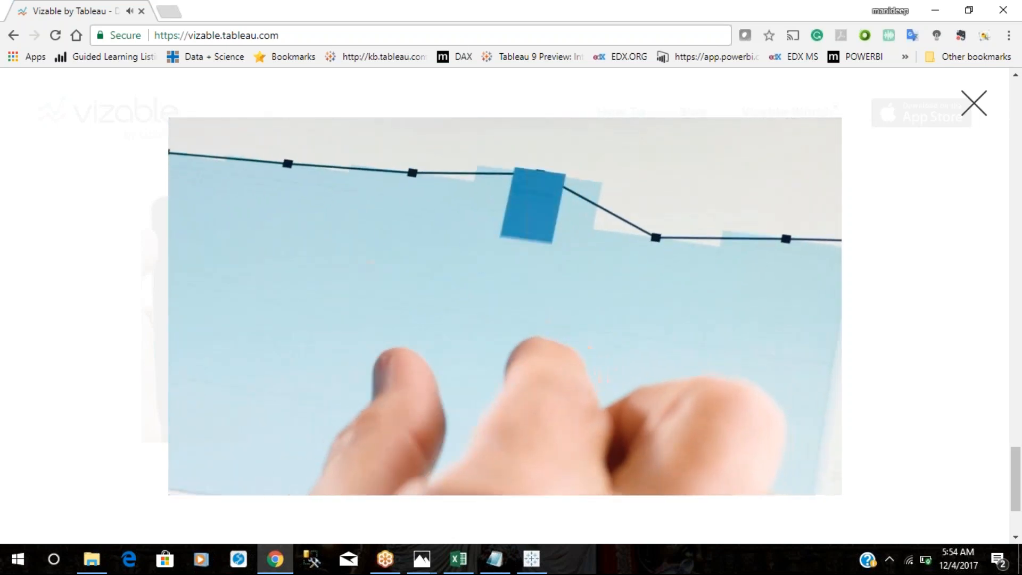
left_click(323, 32)
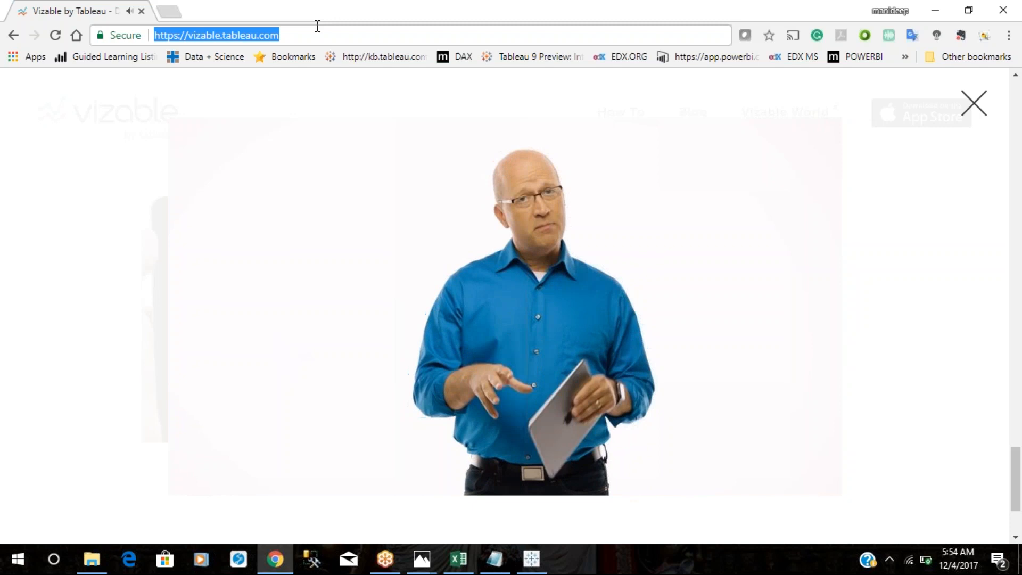
left_click(943, 18)
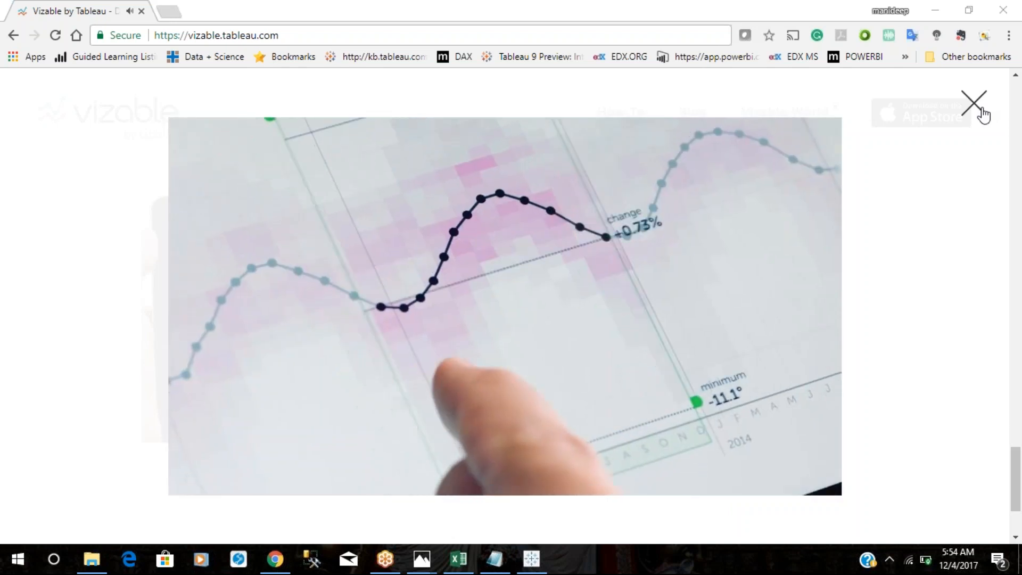
left_click(979, 109)
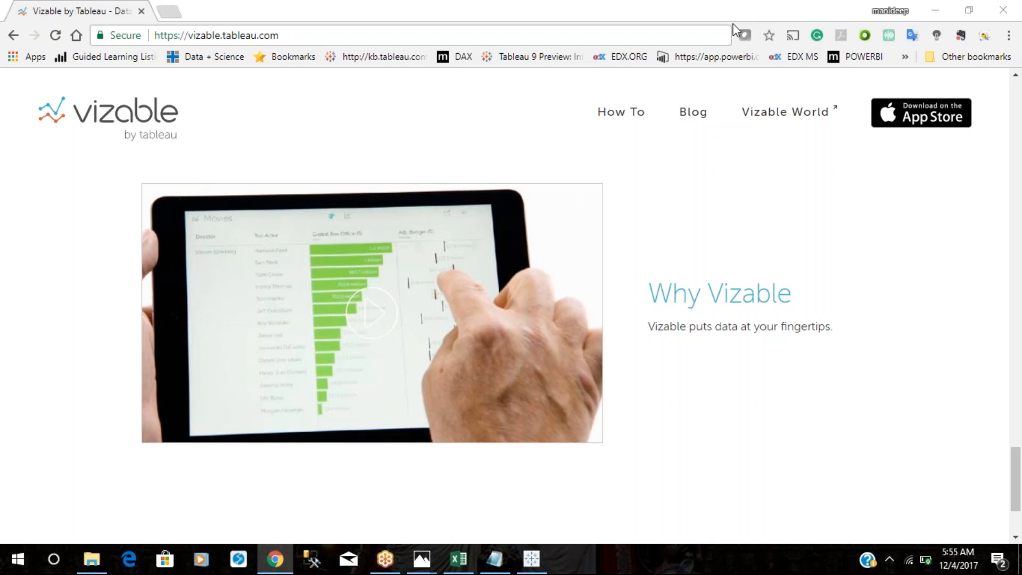
- Switch back to Tableau and review the Region Wise Sales sheet with its dimensions and measures
left_click(534, 561)
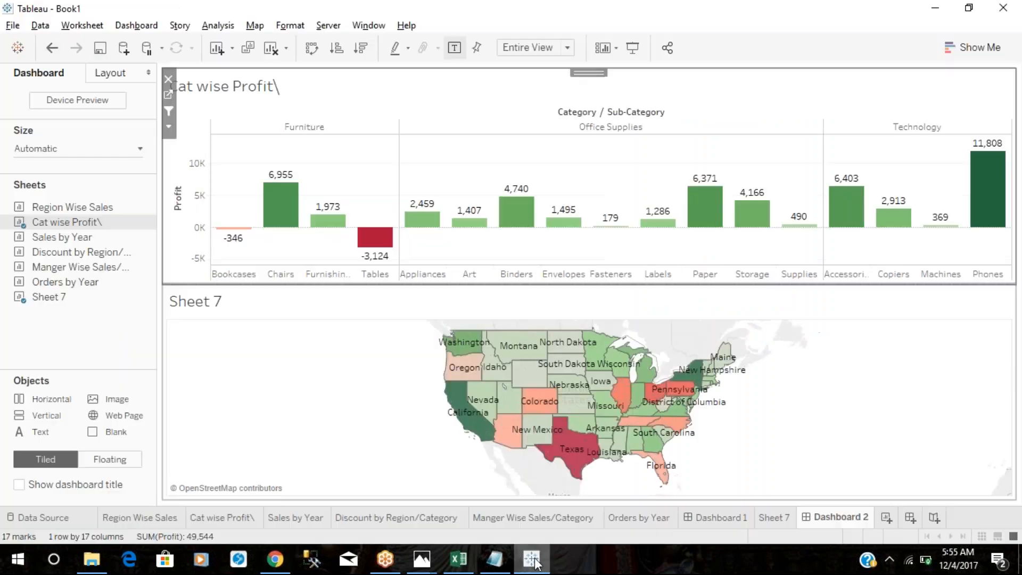
mouse_move(531, 443)
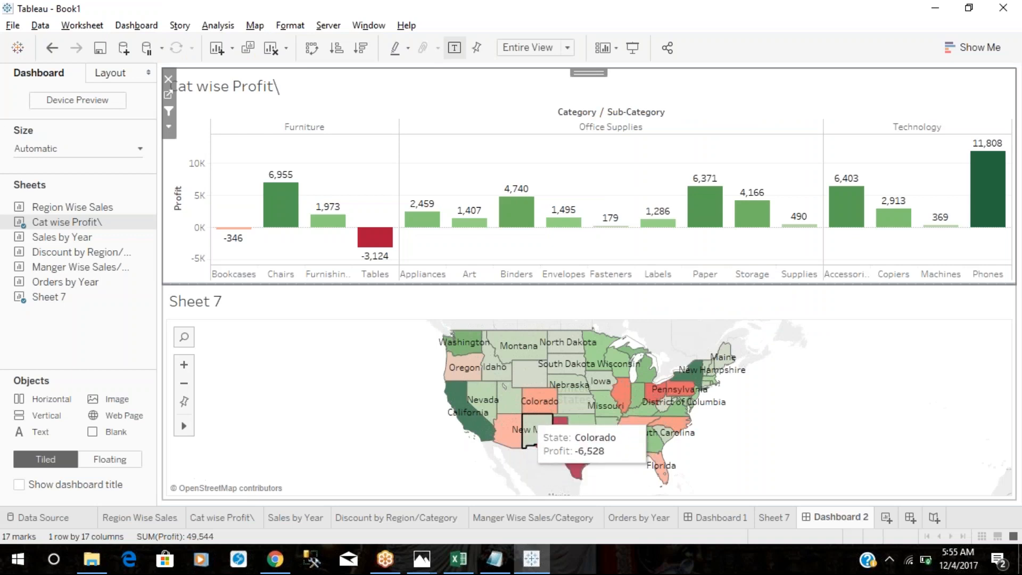
left_click(165, 517)
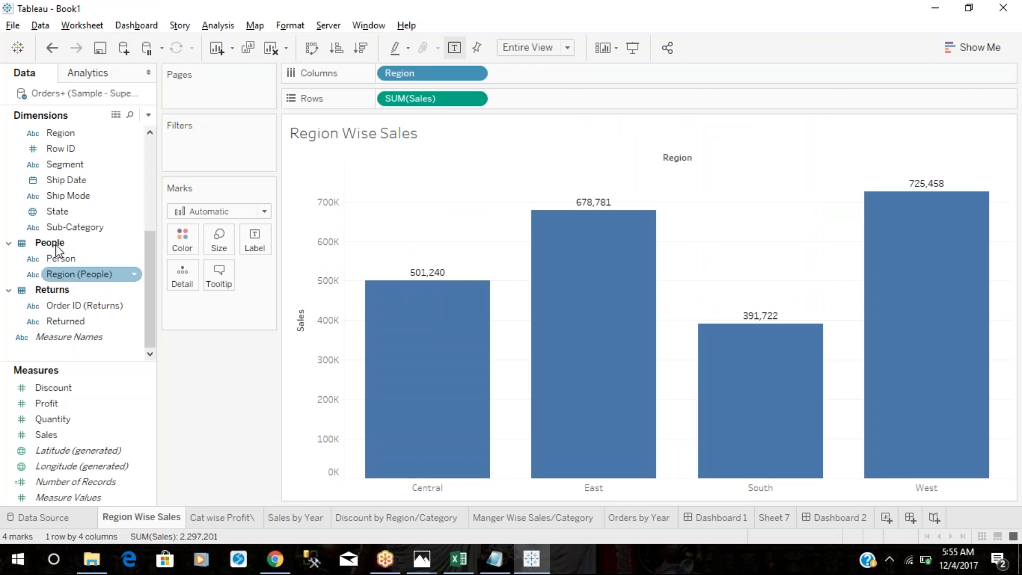
left_click(53, 419)
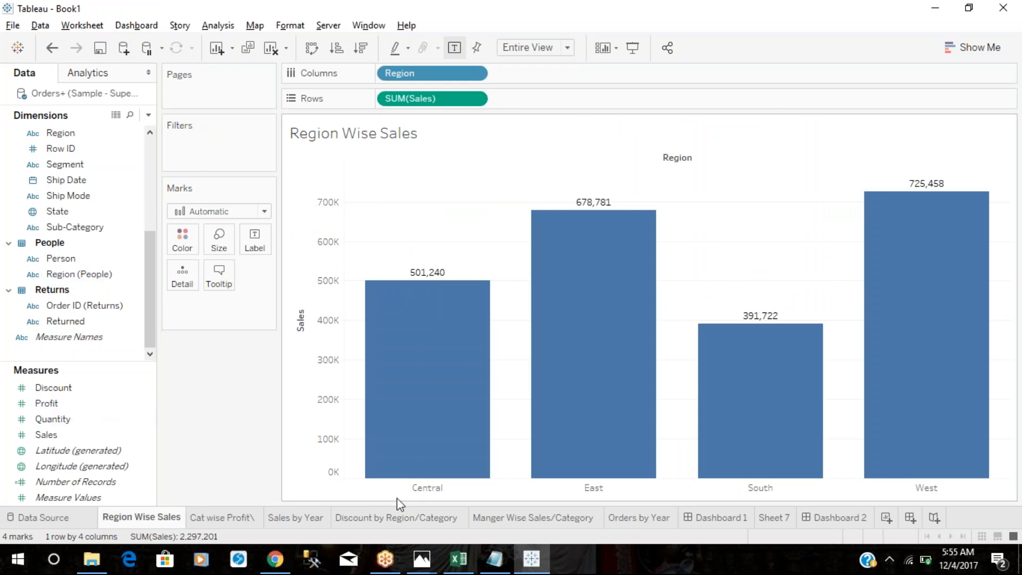
- Switch to the Superstore Subset workbook in Excel and examine the Row ID, Unit Price and Discount columns of the Orders sheet
left_click(450, 566)
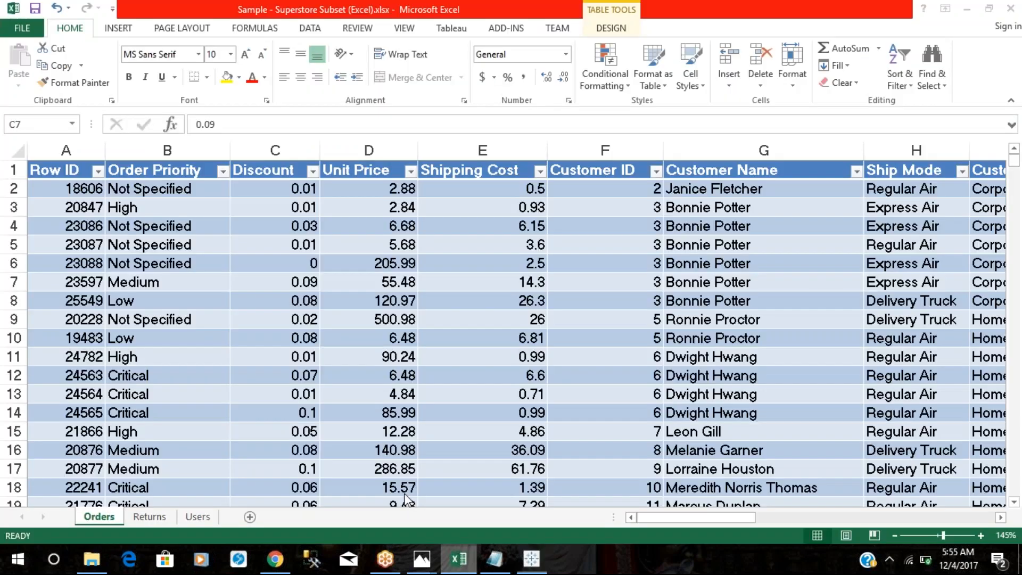
left_click(65, 226)
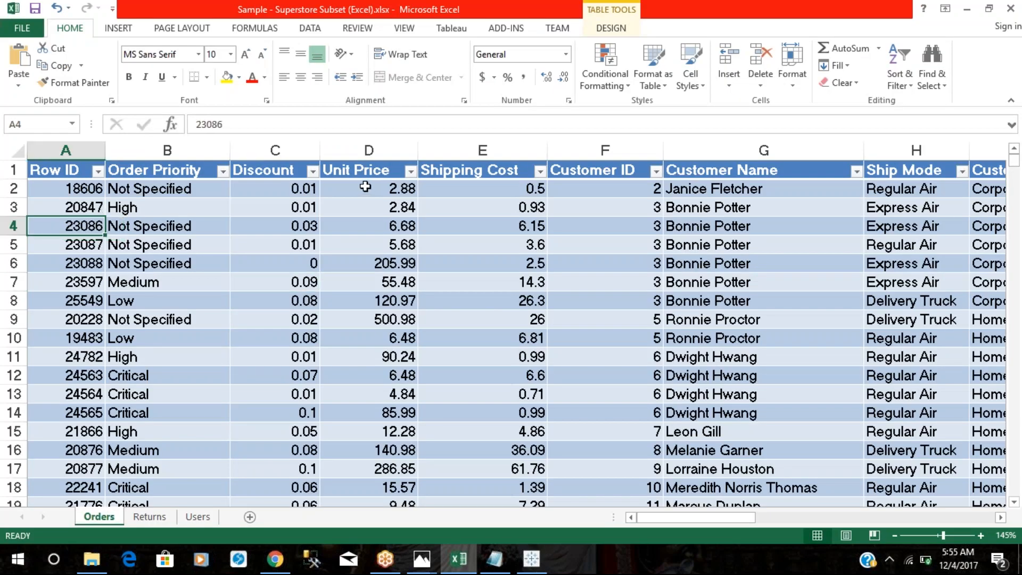
left_click(344, 189)
left_click(278, 203)
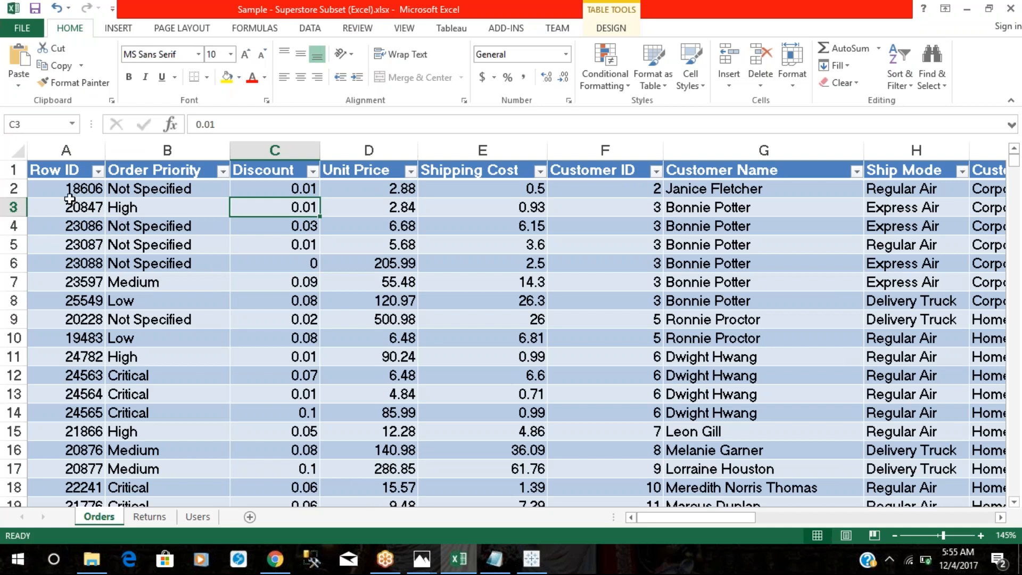
- Switch back to Tableau, review the Orders+ (Sample - Superstore) data source with its joined tables, and return to the Region Wise Sales sheet
left_click(531, 559)
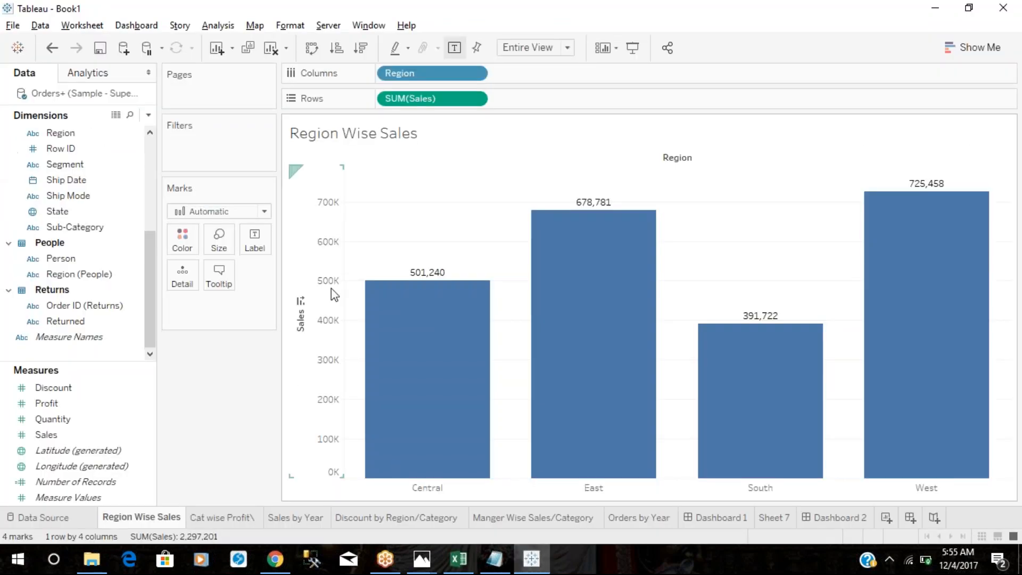
right_click(27, 95)
left_click(63, 101)
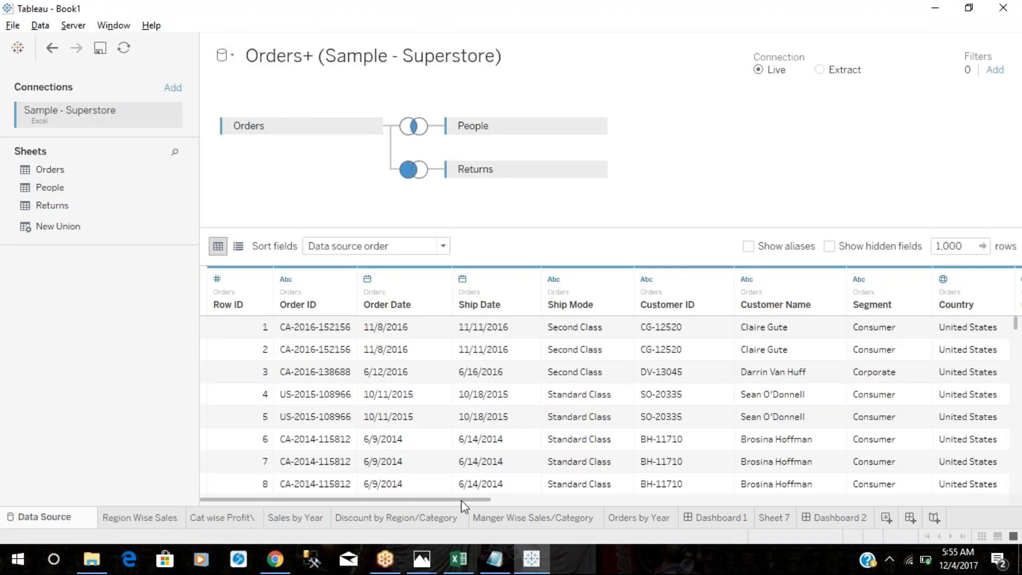
left_click(133, 527)
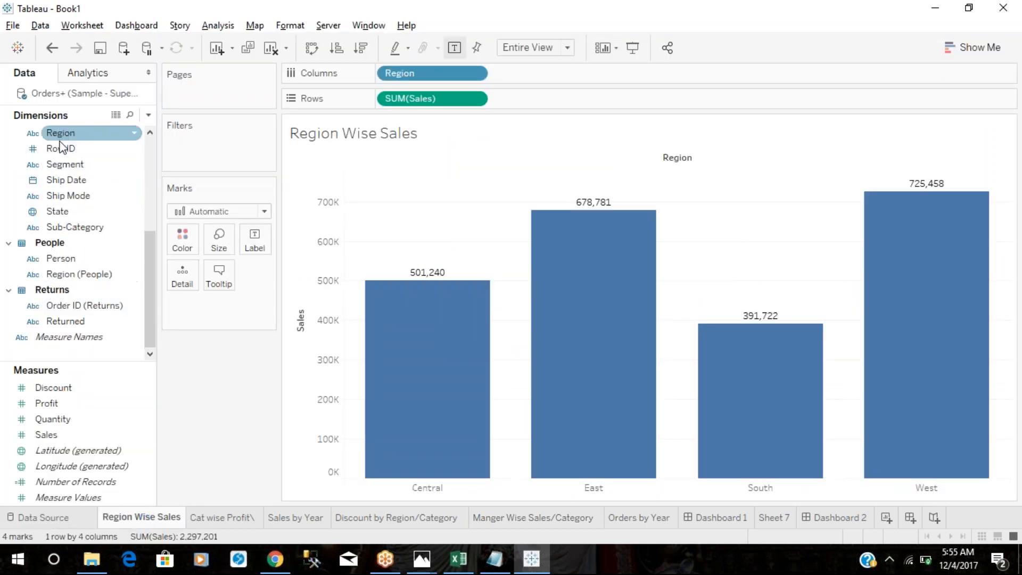
- Convert the Row ID field from a dimension to a measure, then move it back to the dimensions
left_click_drag(61, 151, 80, 407)
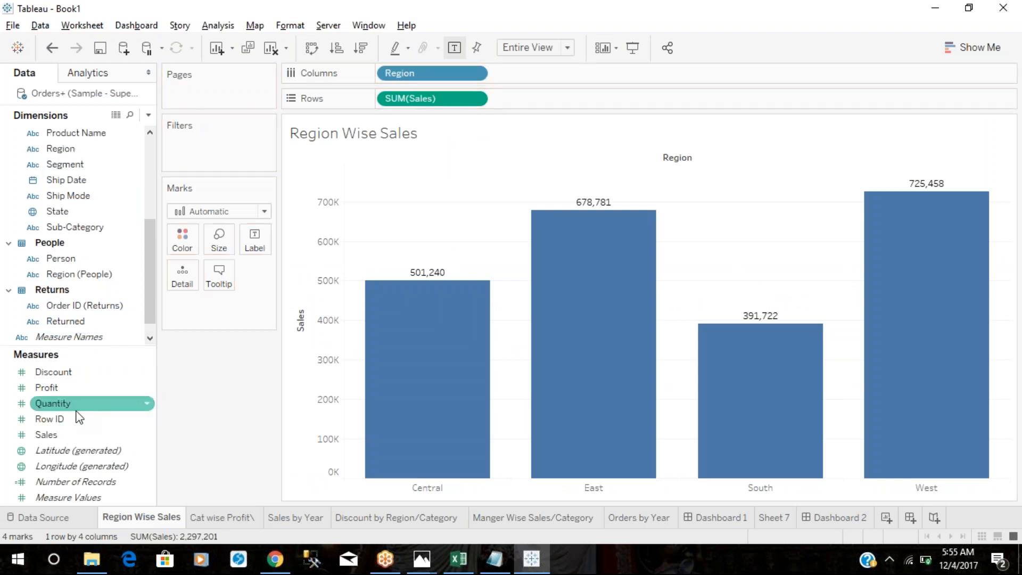
left_click_drag(68, 417, 44, 220)
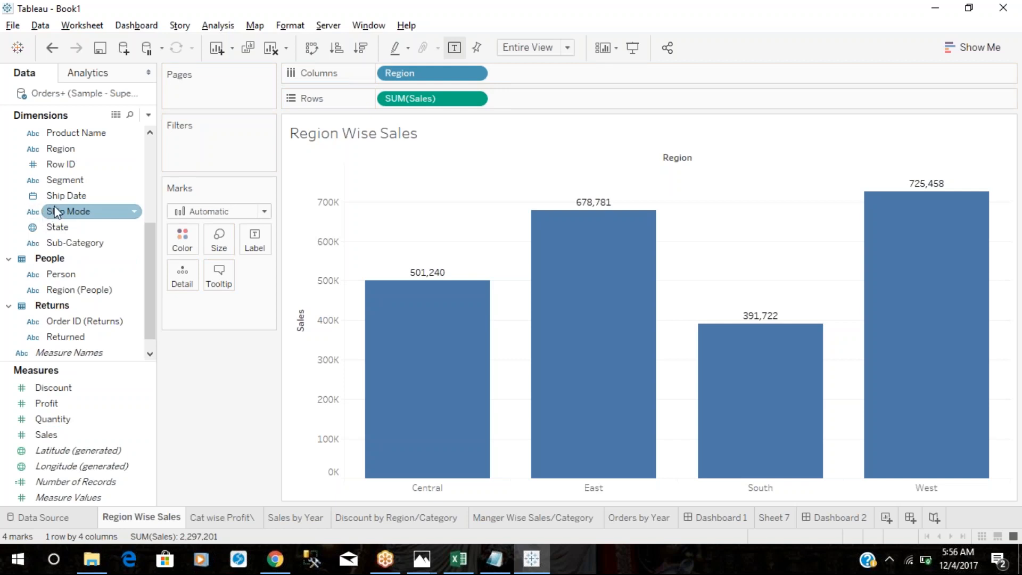
left_click(75, 181)
scroll(75, 180, "up", 3)
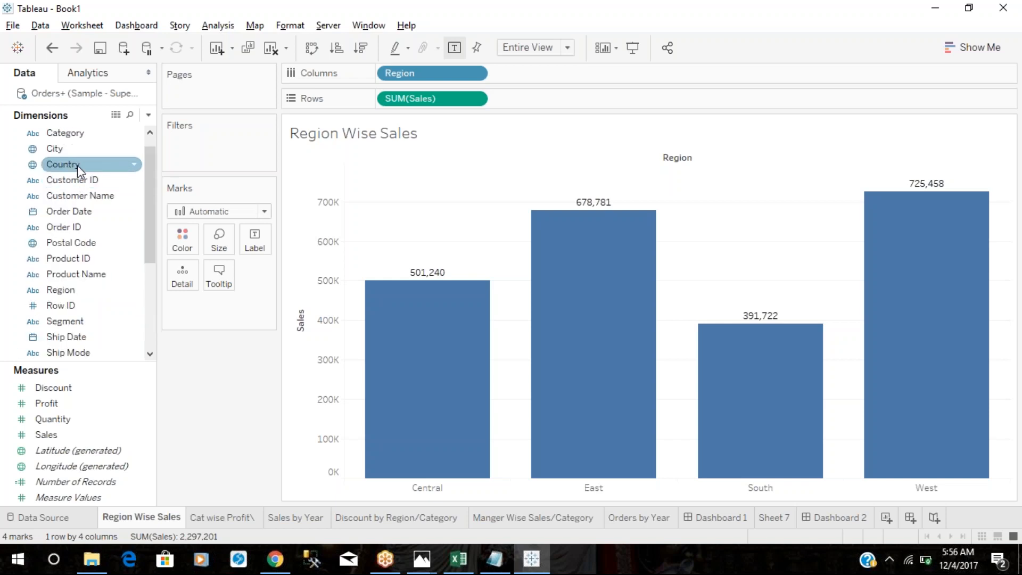
- Try the Region Wise Sales view as a pie chart, stacked bars, treemap, packed bubbles and box-and-whisker plot using Show Me
left_click(980, 47)
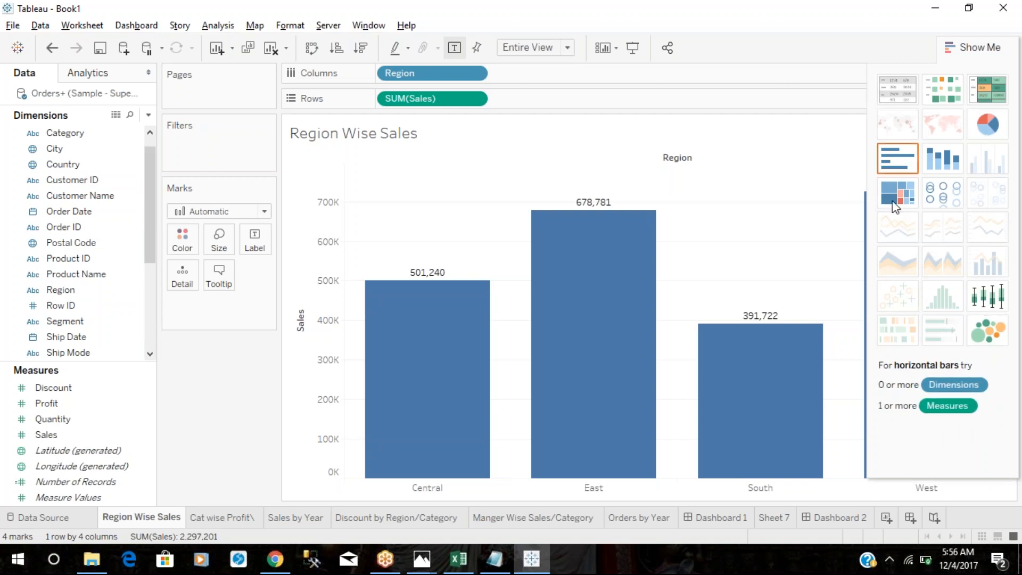
left_click(986, 127)
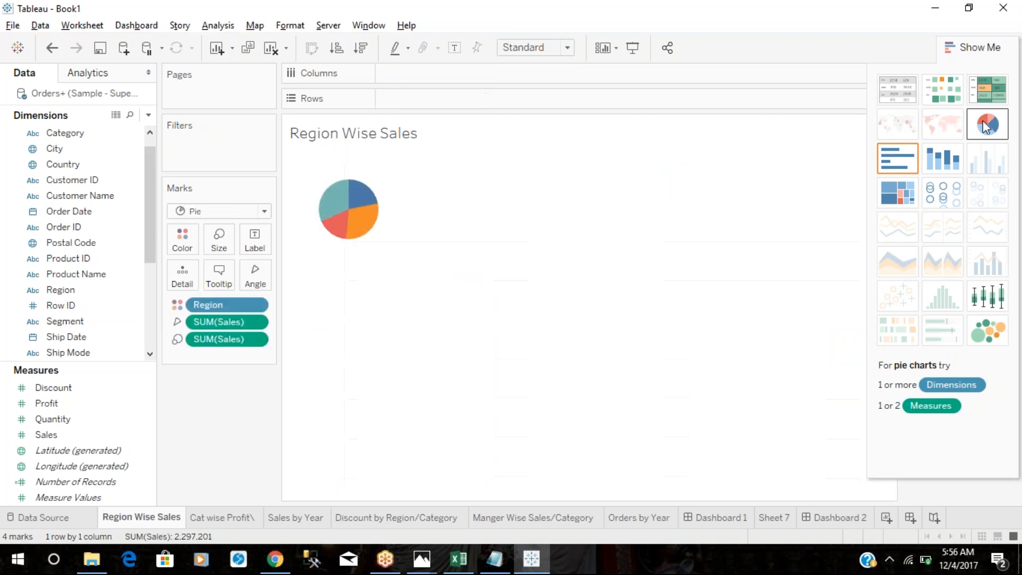
left_click(945, 160)
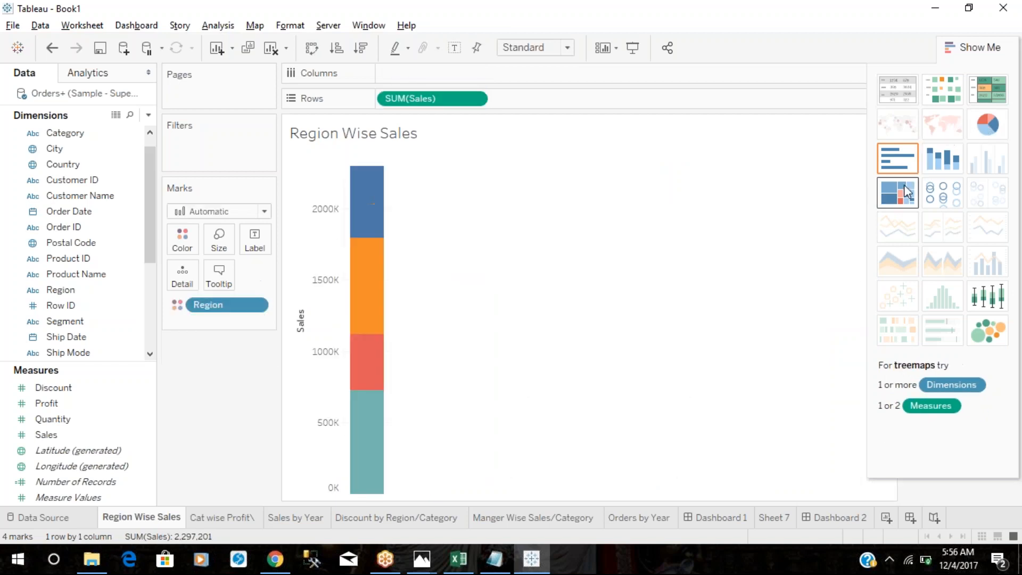
left_click(908, 192)
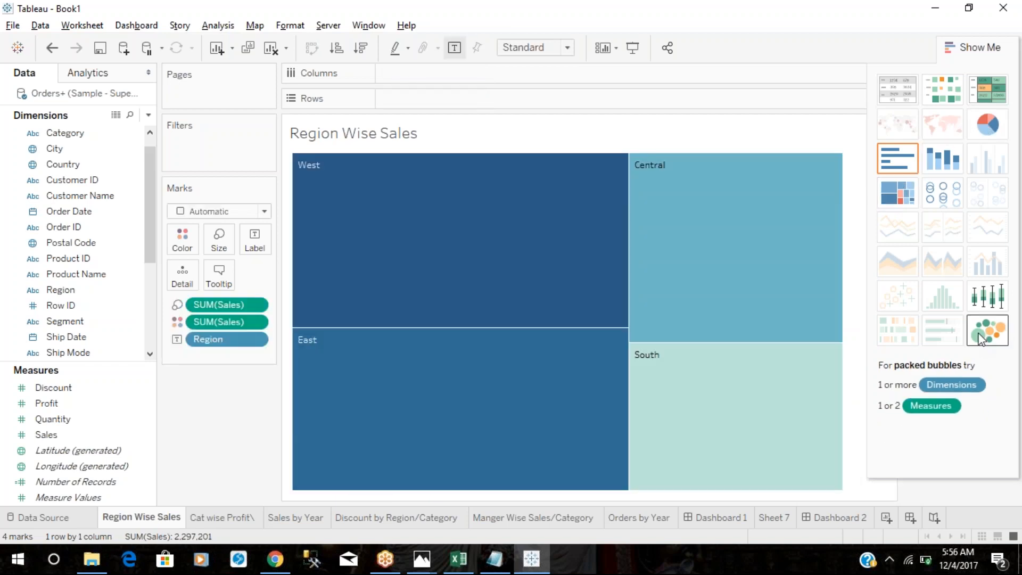
left_click(985, 335)
left_click(979, 301)
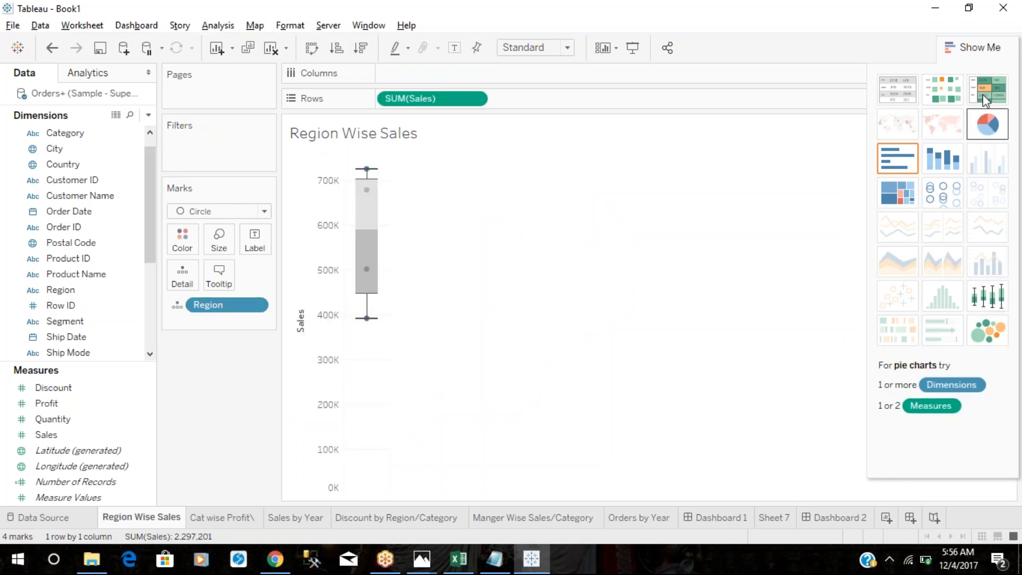
- Try more Show Me chart types on the region sales, including stacked bars, a highlight table, horizontal bars and a treemap
left_click(953, 132)
left_click(940, 159)
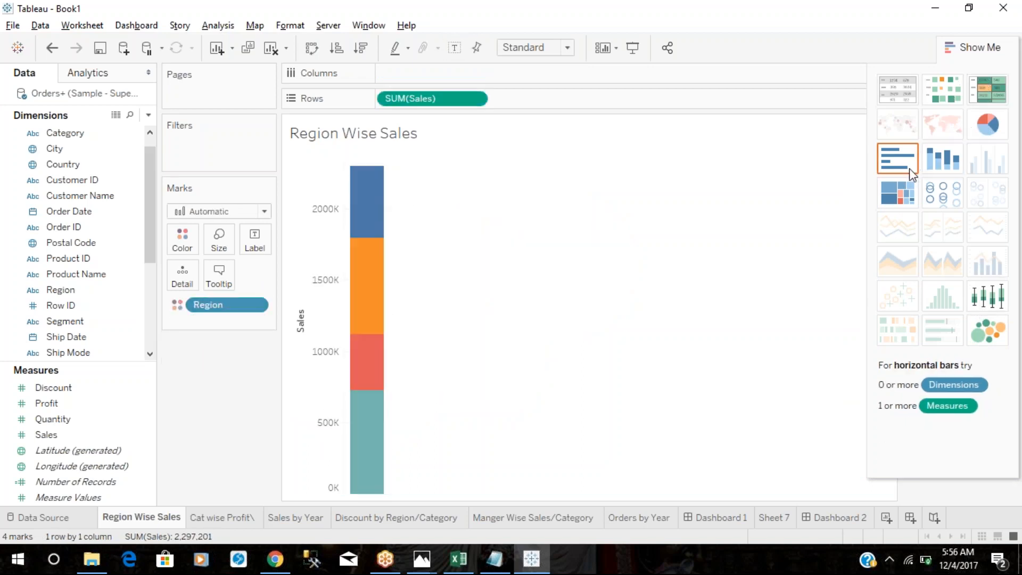
left_click(912, 165)
left_click(903, 205)
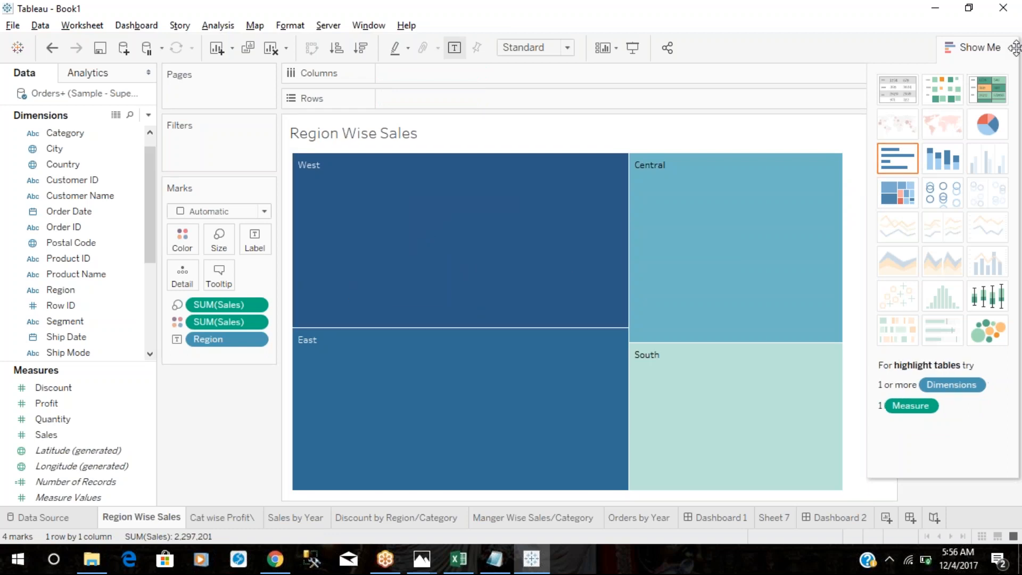
left_click(1009, 127)
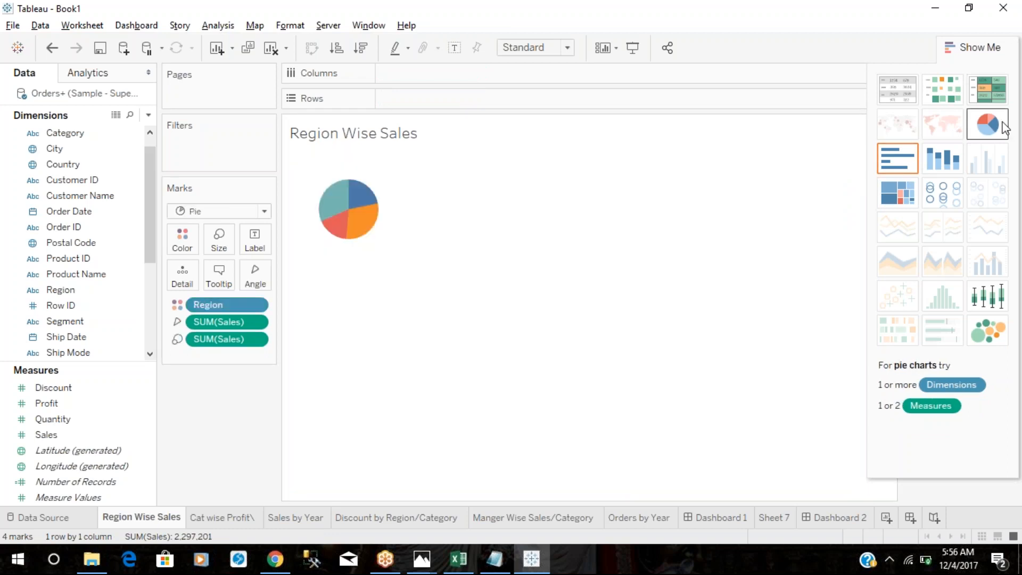
left_click(997, 105)
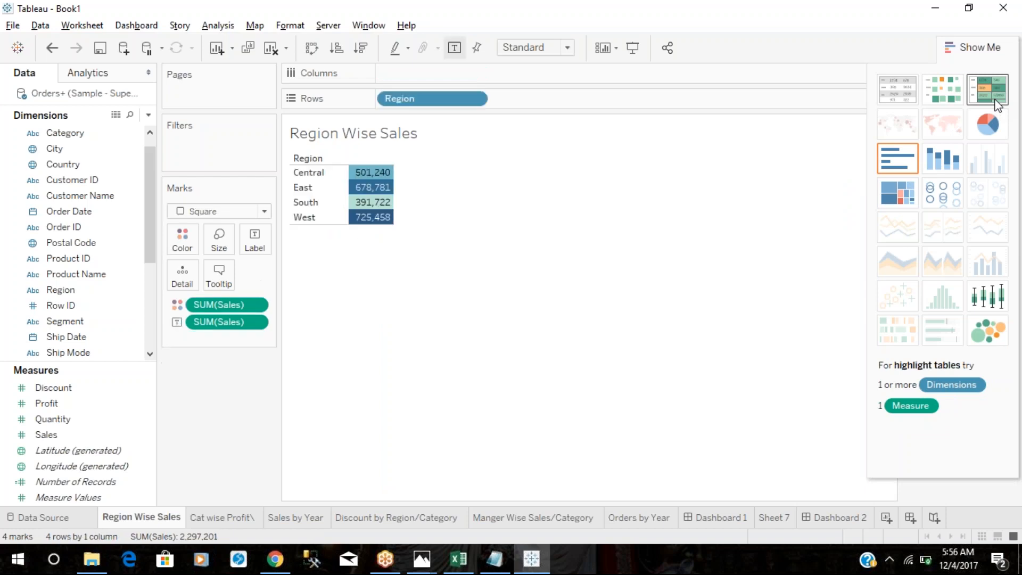
left_click(909, 161)
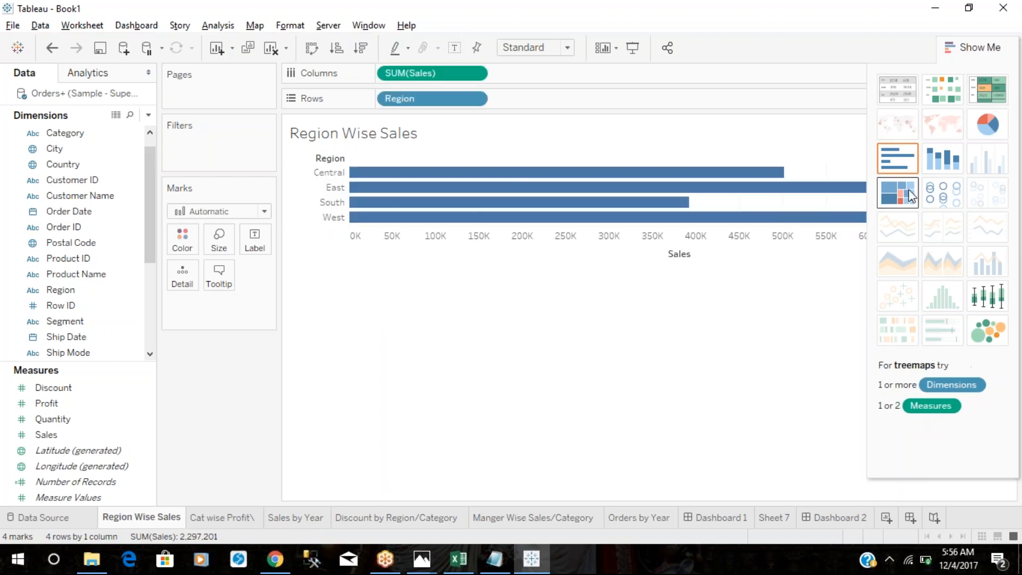
left_click(911, 195)
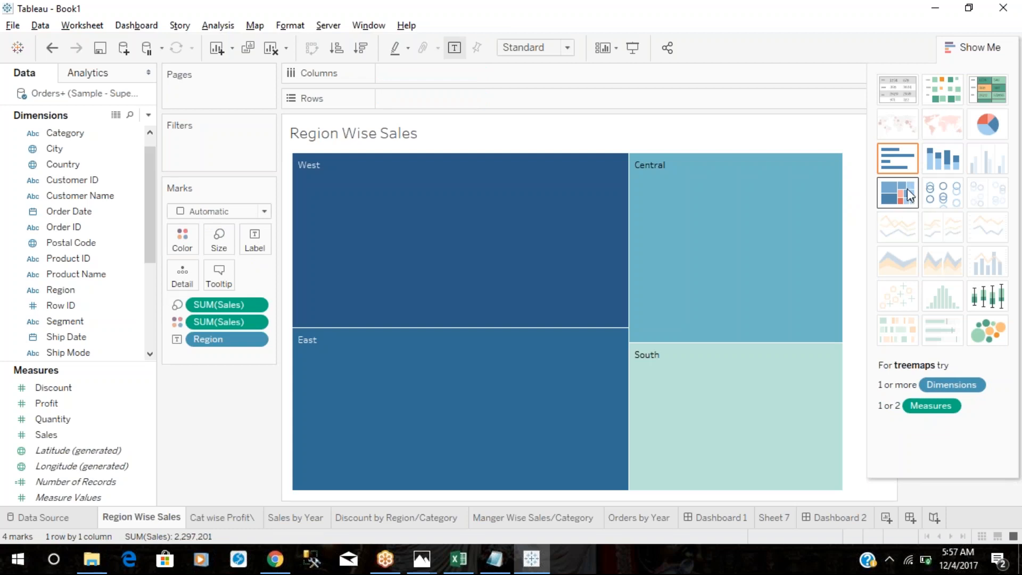
- Change the region sales view to a pie chart, fit it to Entire View and close Show Me
left_click(980, 123)
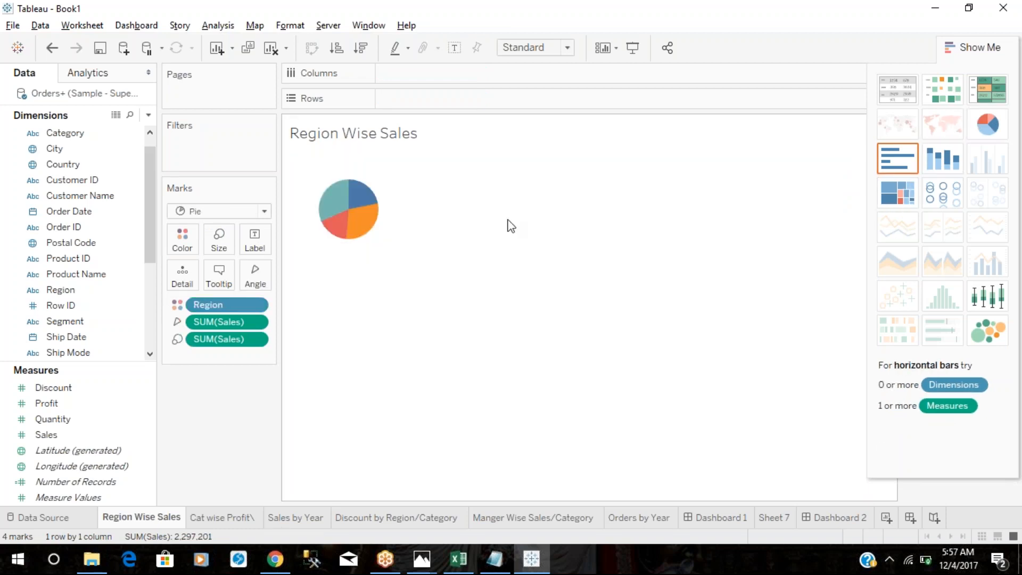
left_click(553, 48)
left_click(547, 110)
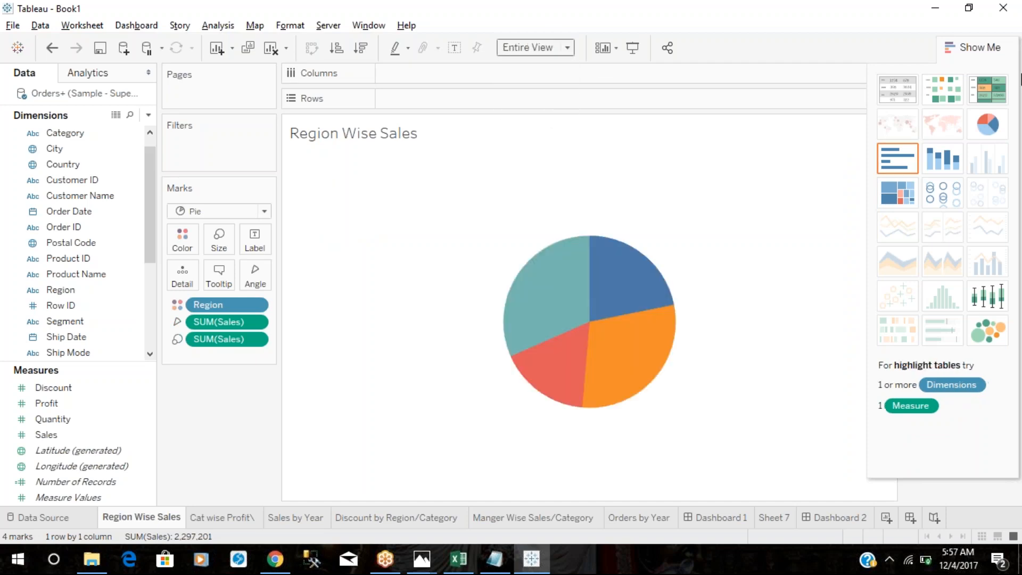
left_click(987, 47)
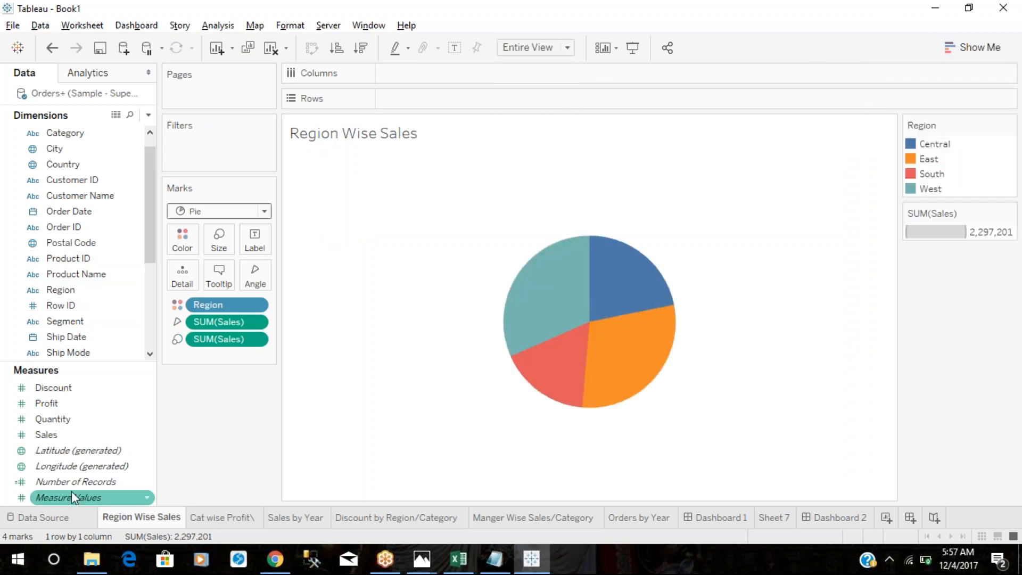
- Add Number of Records to Rows aggregated as Average, and duplicate that field beside itself on Rows
left_click_drag(75, 481, 456, 102)
left_click(475, 99)
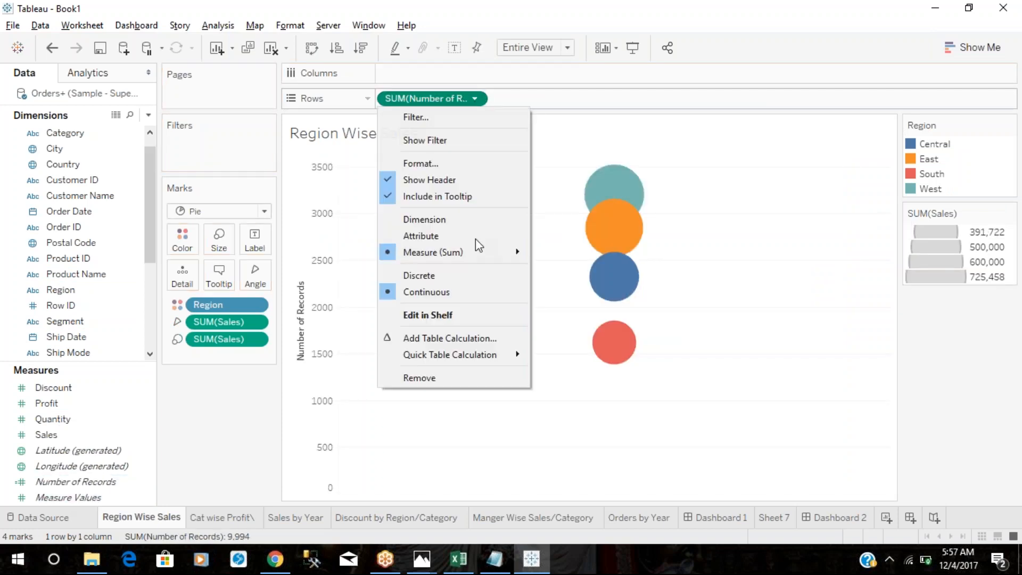
mouse_move(491, 250)
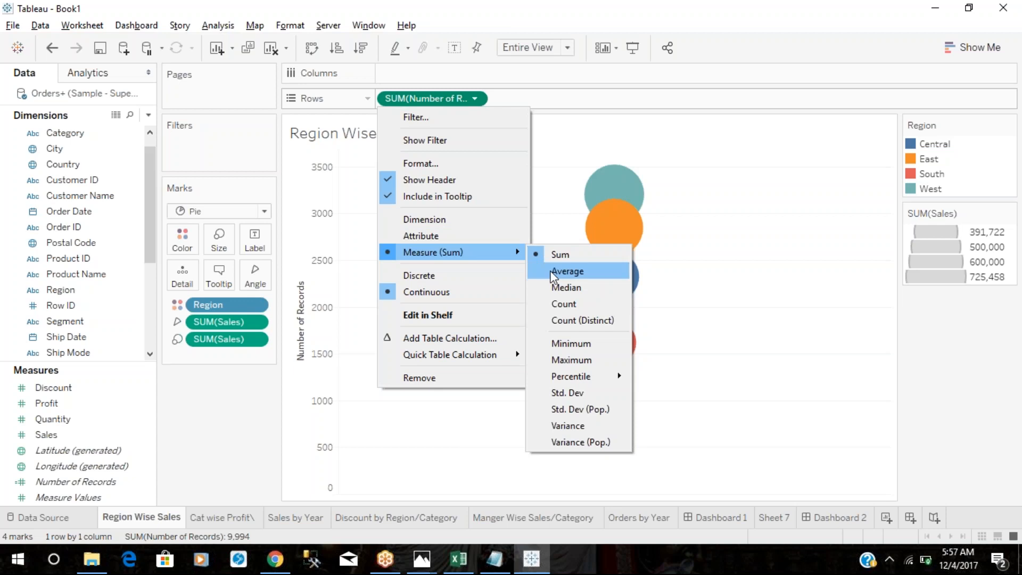
left_click(553, 270)
left_click_drag(463, 100, 532, 100)
- Remove Region color and SUM(Sales) size from the second pie's marks, and remove SUM(Sales) size from the first pie's marks
left_click(207, 414)
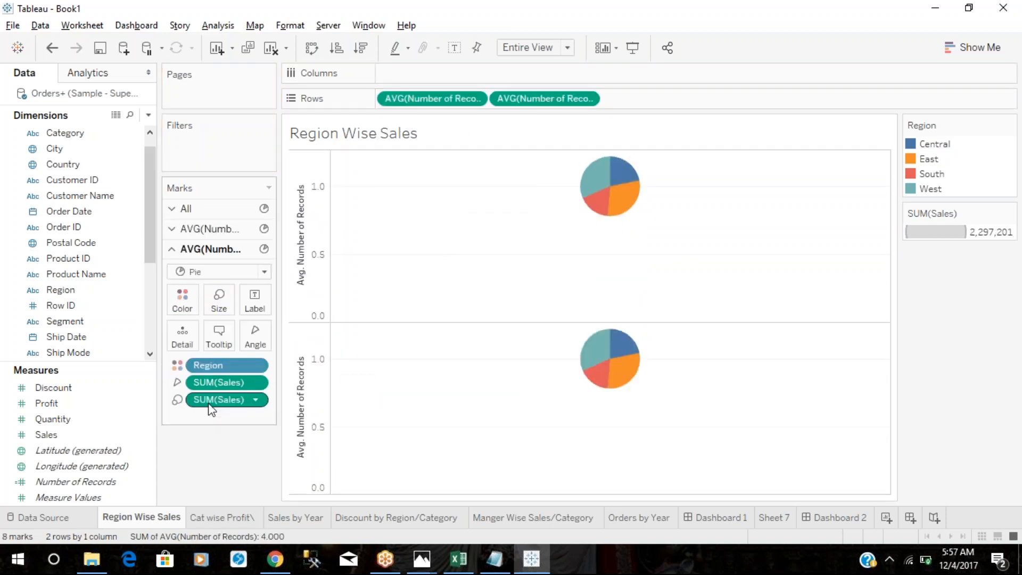
left_click_drag(213, 399, 158, 498)
left_click_drag(223, 365, 70, 368)
left_click(230, 228)
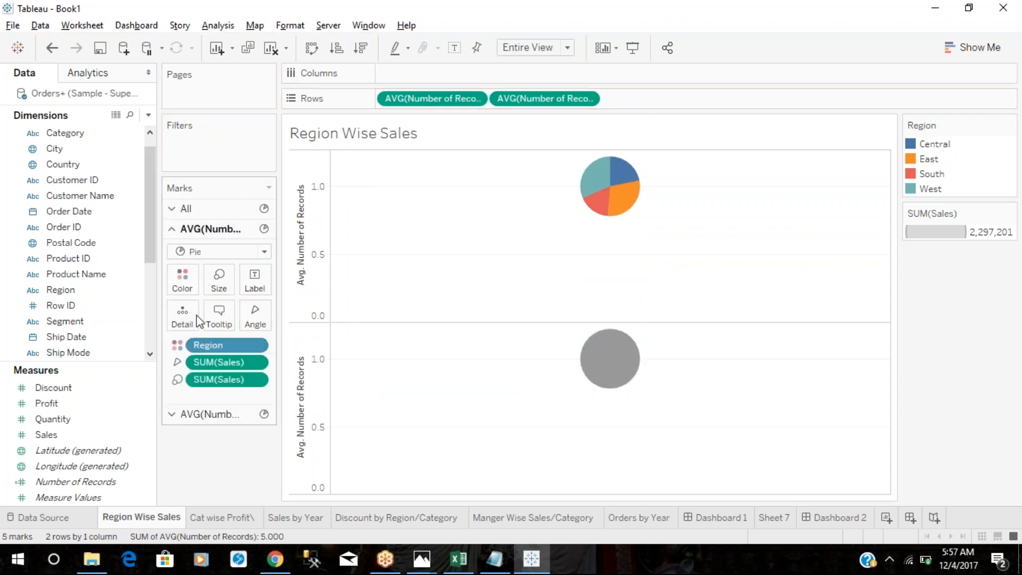
left_click_drag(218, 380, 44, 381)
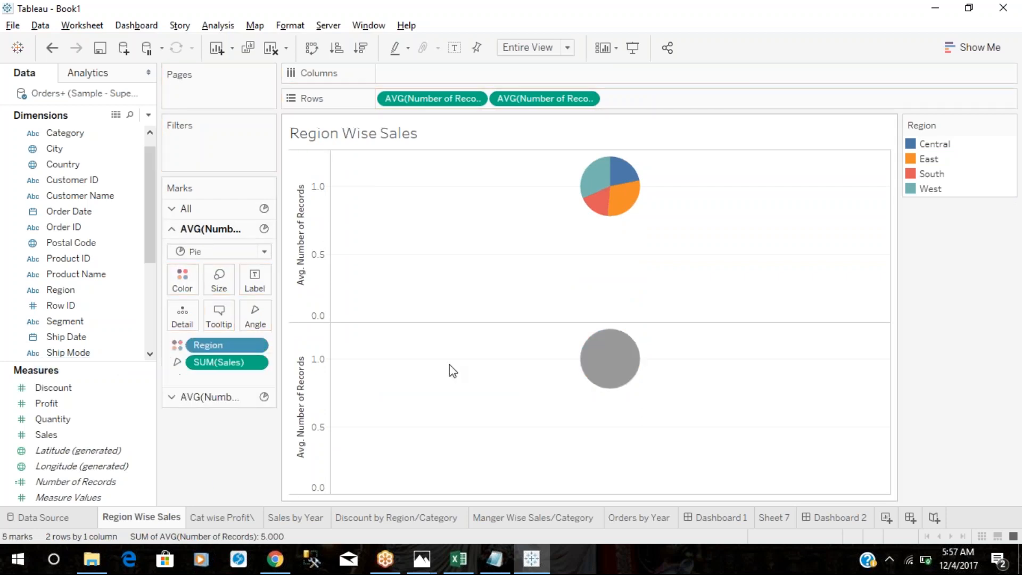
- Color the second pie white with a gray border and make it smaller than the first pie
left_click(224, 397)
left_click(187, 301)
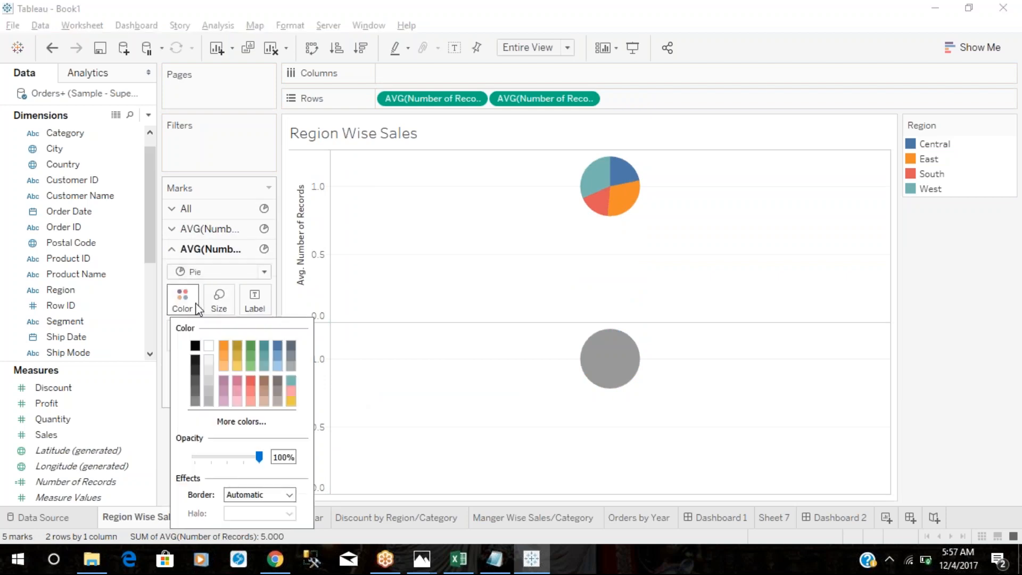
left_click(210, 357)
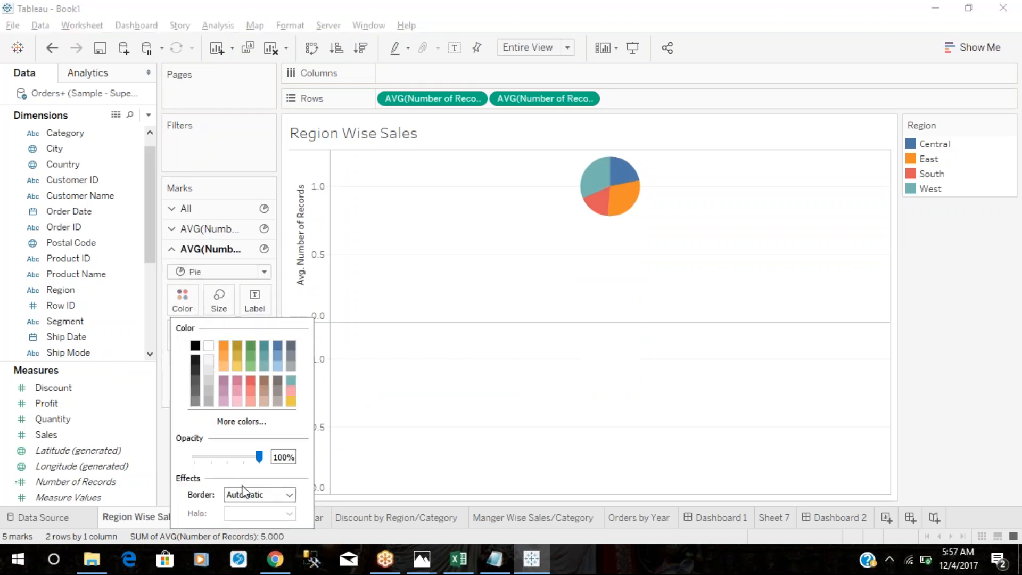
left_click(257, 494)
left_click(238, 455)
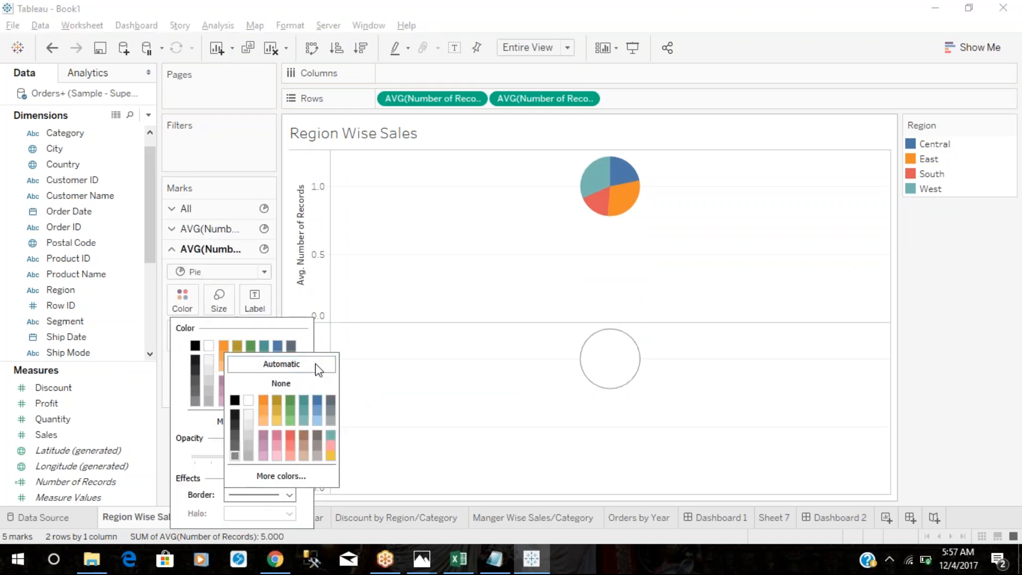
left_click(233, 304)
left_click(237, 338)
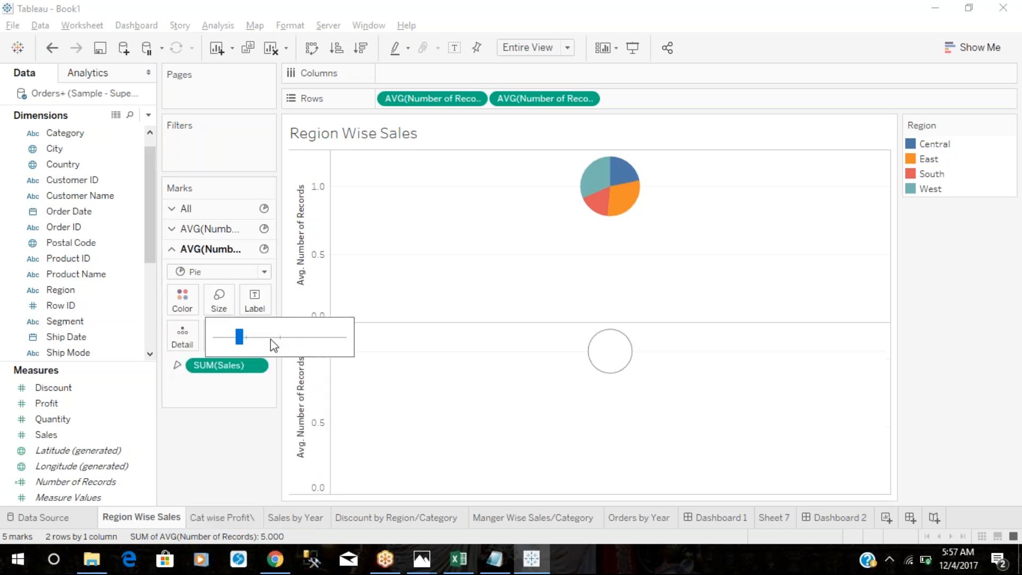
- Combine the two pies on a dual axis, synchronize the axes and hide the secondary axis header to form a donut chart
right_click(312, 396)
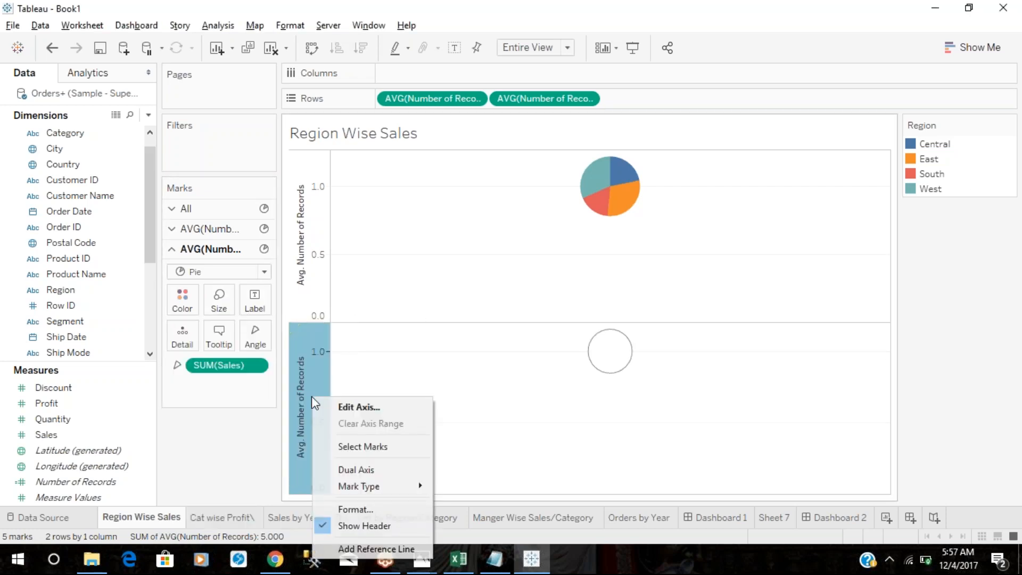
left_click(353, 467)
right_click(871, 296)
left_click(906, 379)
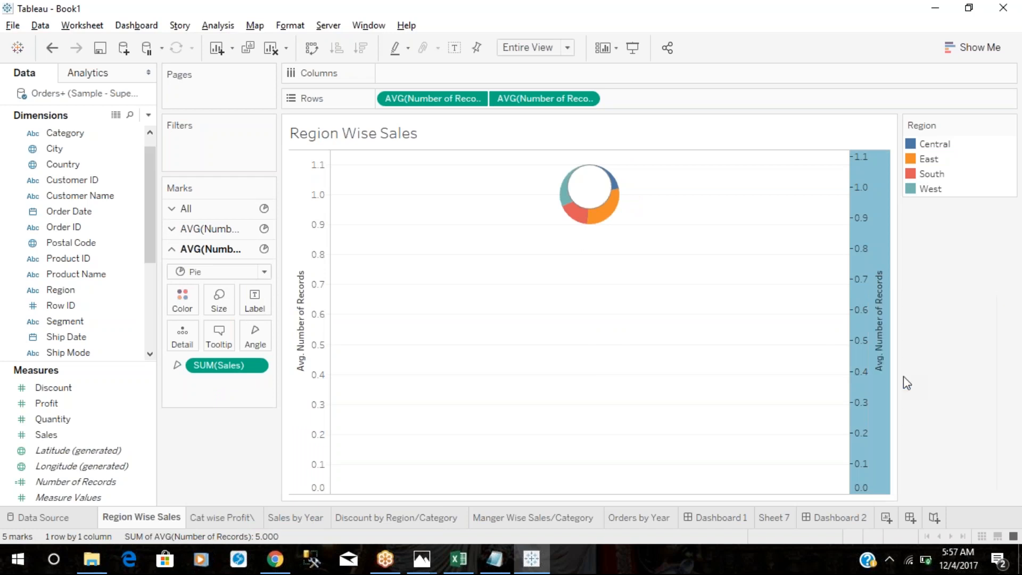
right_click(865, 229)
left_click(908, 392)
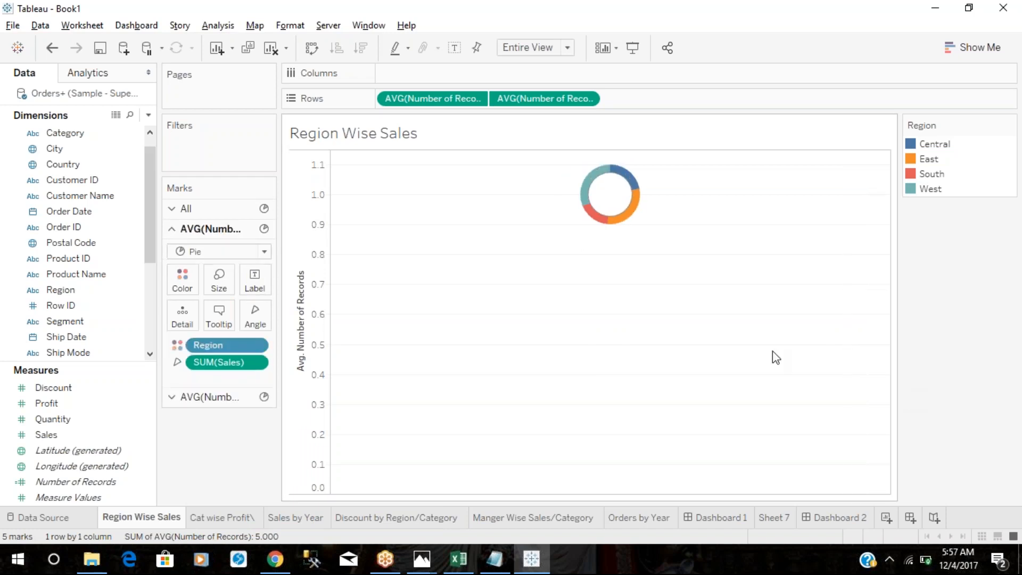
- Enlarge the outer Region-coloured pie, and enlarge the inner white pie while keeping it smaller so a ring remains
left_click(219, 279)
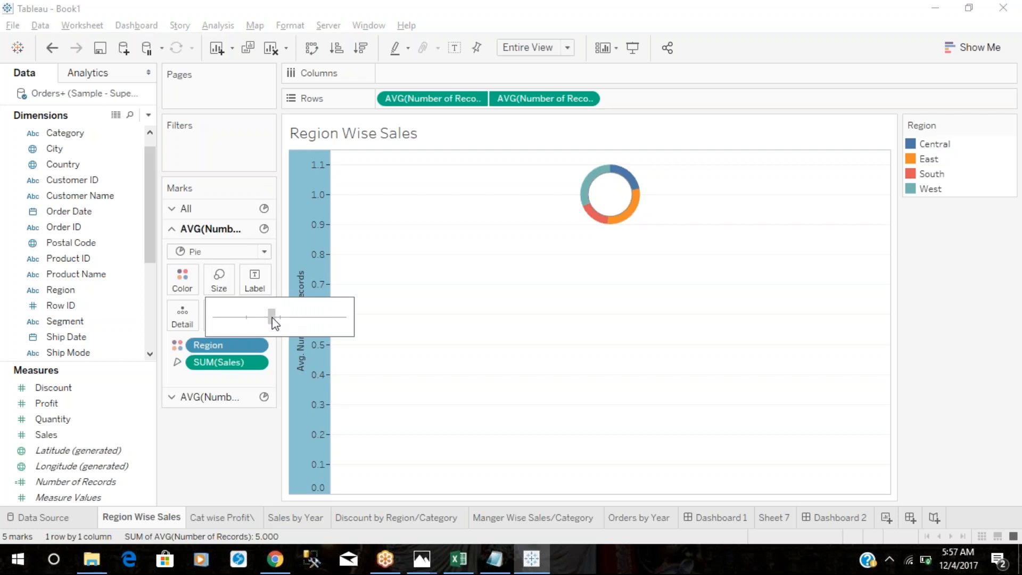
left_click_drag(248, 317, 273, 318)
left_click(216, 396)
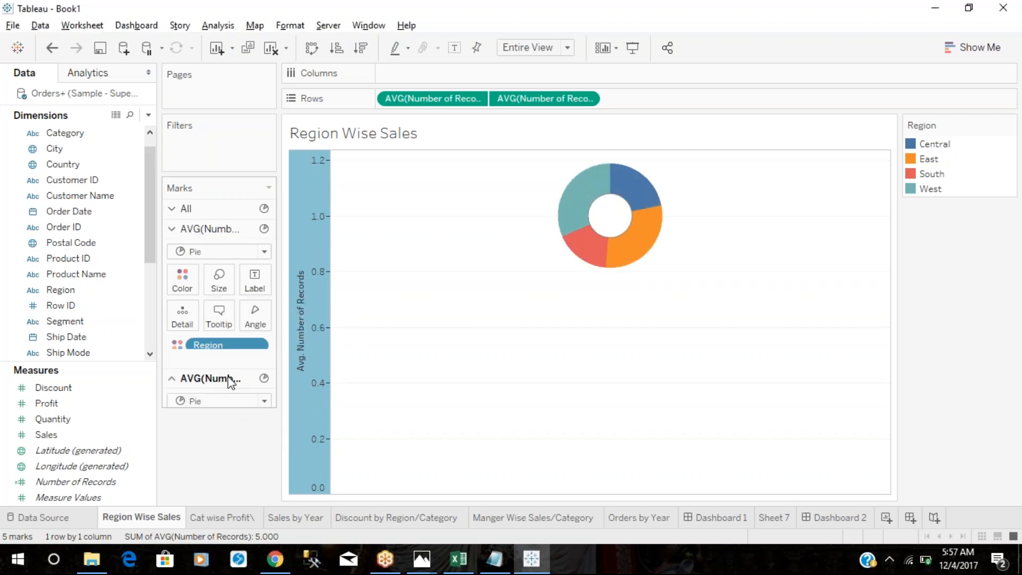
left_click(218, 299)
left_click(249, 338)
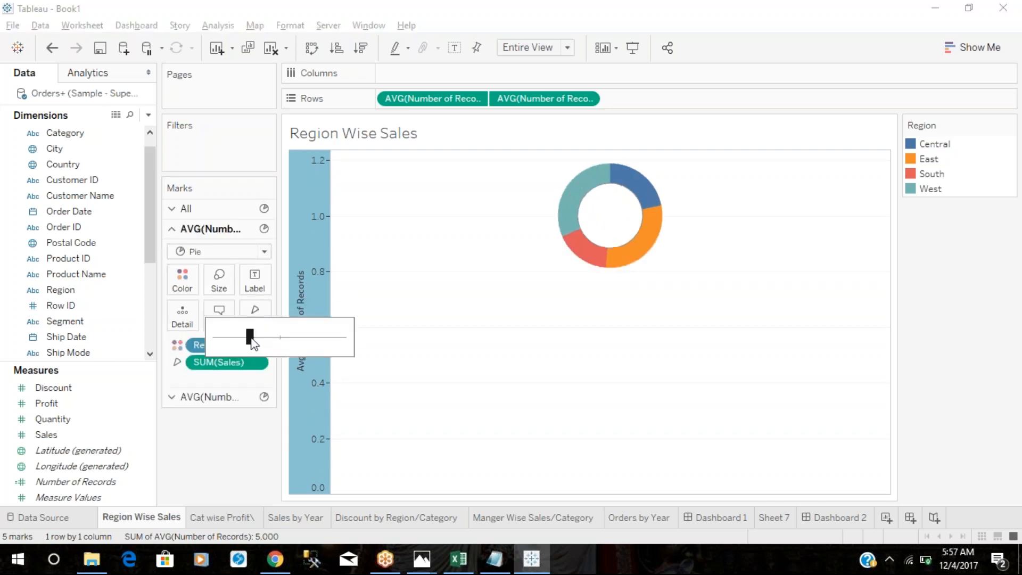
left_click(472, 240)
- Fix the Avg. Number of Records axis range to start at 0.8 and apply it
right_click(312, 205)
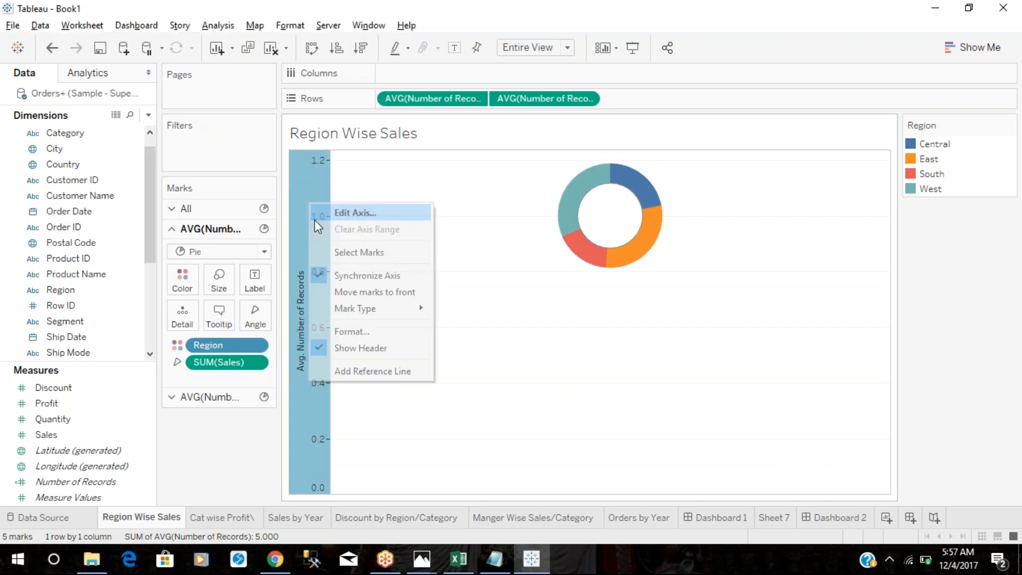
left_click(348, 212)
left_click(362, 209)
left_click_drag(607, 249, 532, 253)
left_click(610, 245)
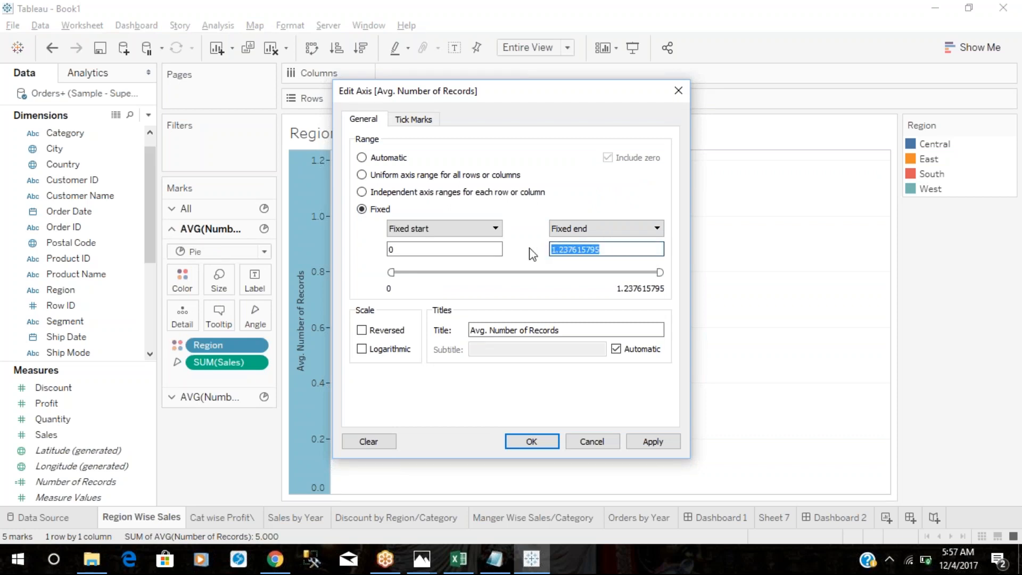
left_click_drag(406, 250, 367, 262)
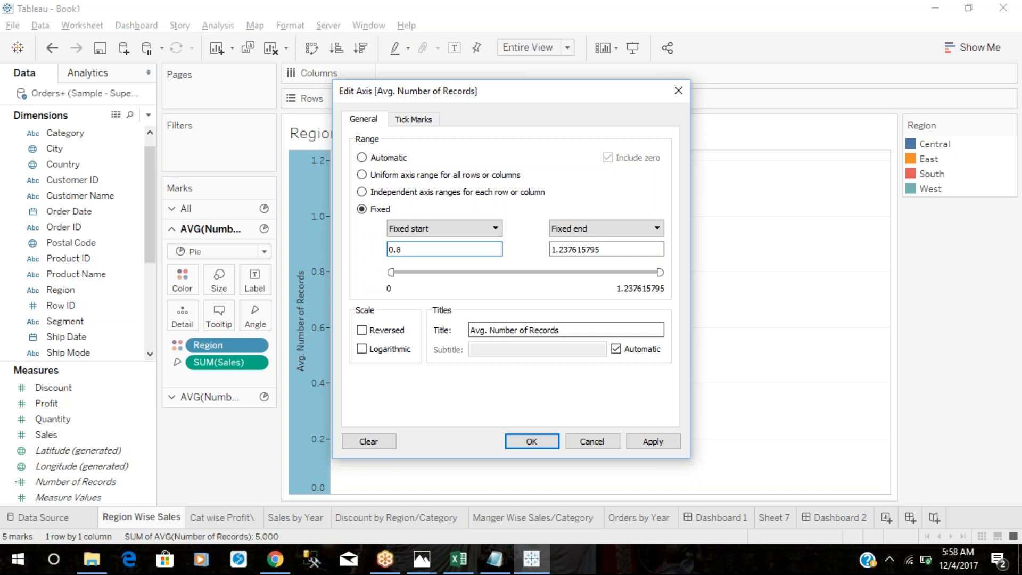
left_click(647, 442)
left_click(530, 441)
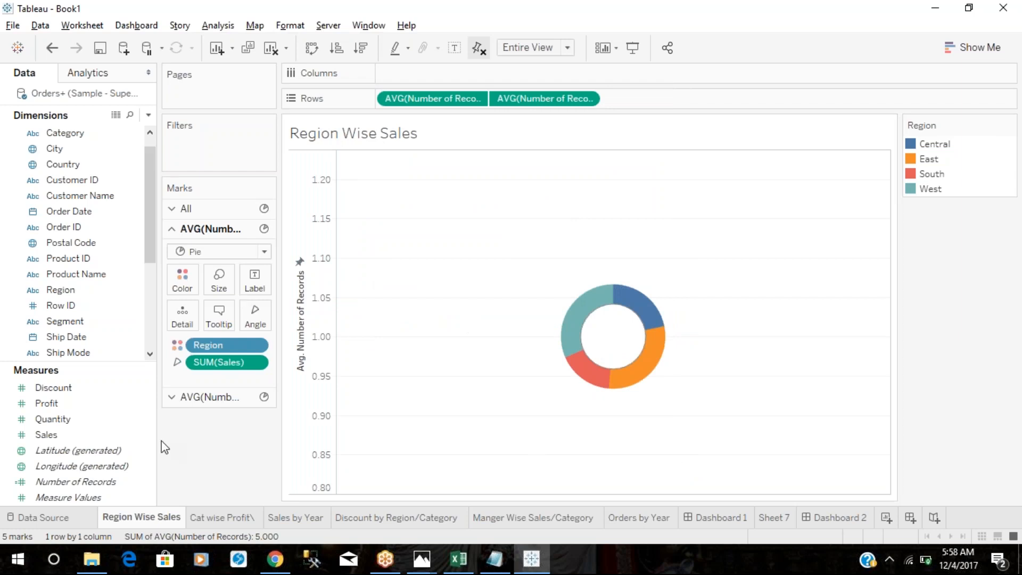
- Label the inner white pie with total Sales and the outer pie's slices with their Sales
left_click(176, 397)
left_click_drag(66, 434, 253, 303)
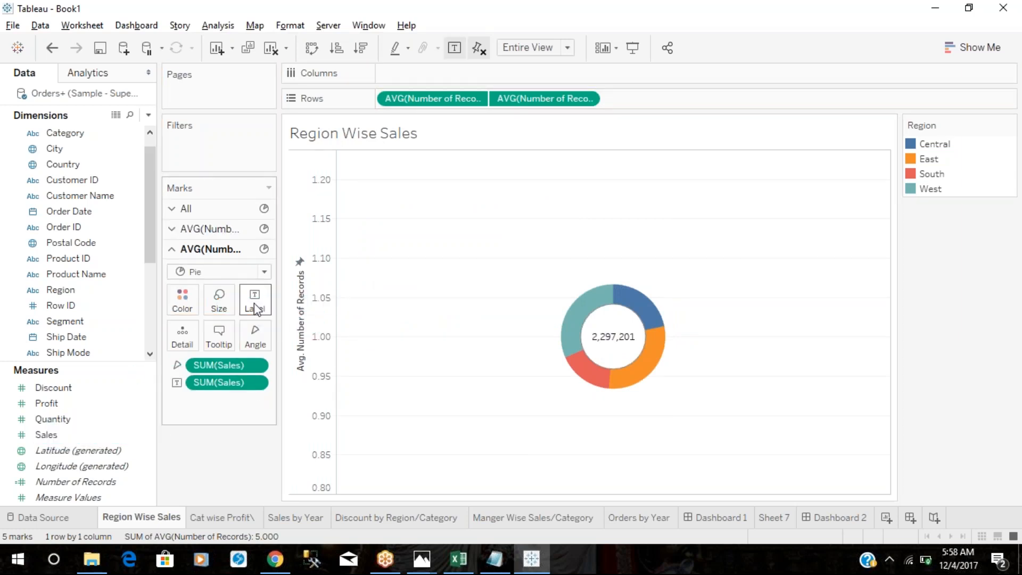
left_click(234, 230)
left_click_drag(46, 434, 269, 286)
left_click_drag(267, 280, 261, 282)
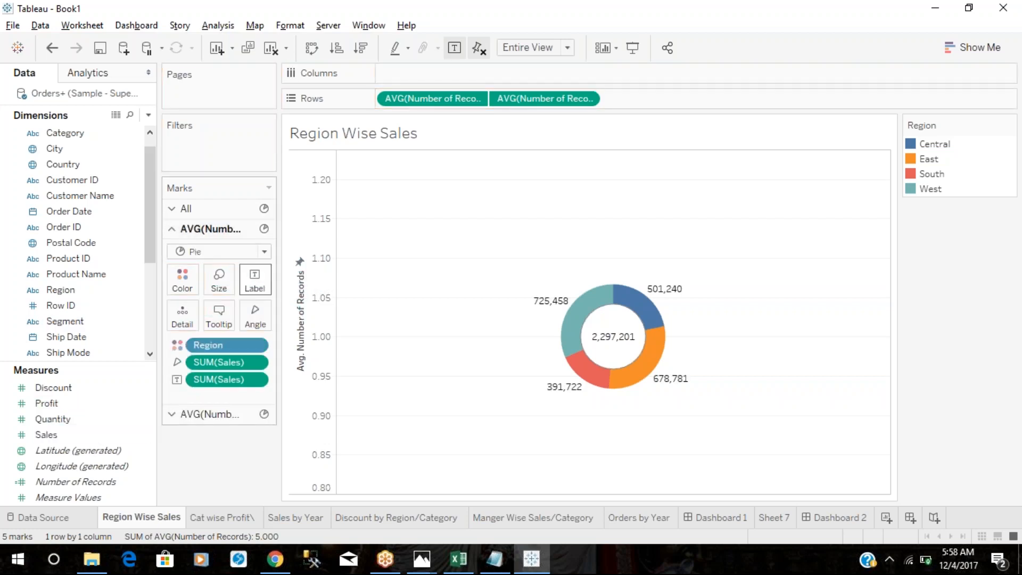
- Add Region as a second label on the outer pie's slices
left_click(42, 389)
left_click_drag(59, 290, 254, 282)
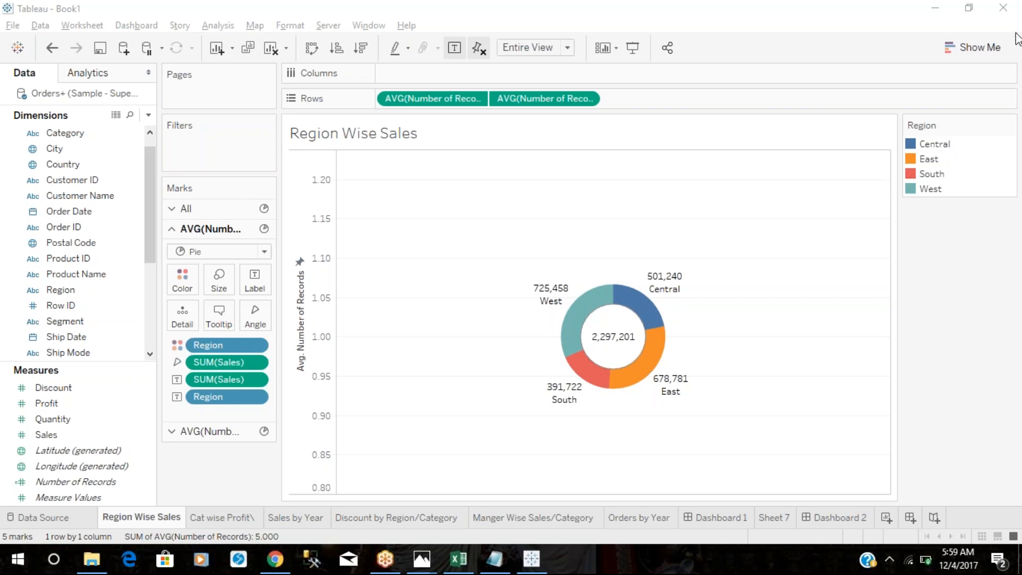
left_click(556, 308)
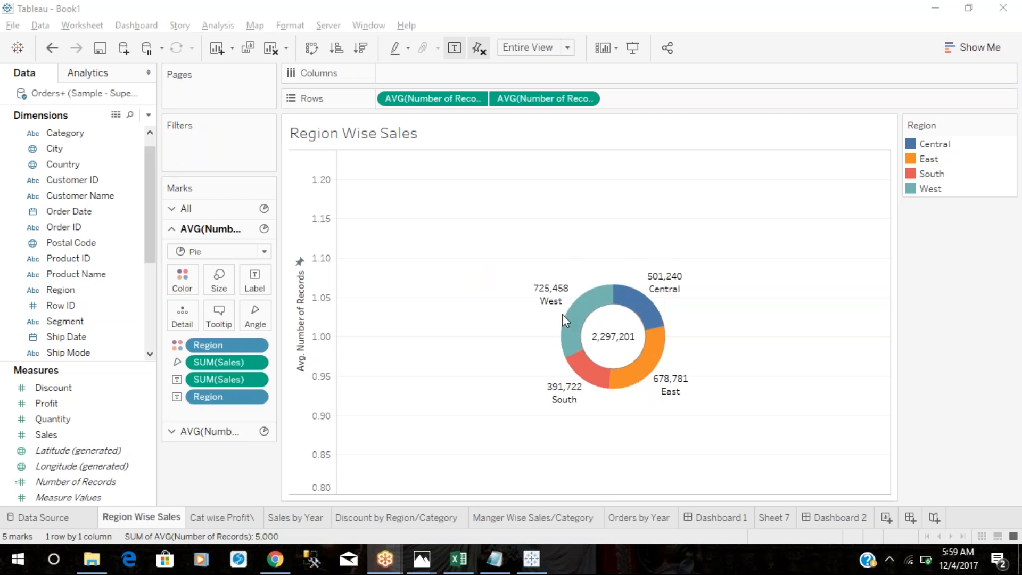